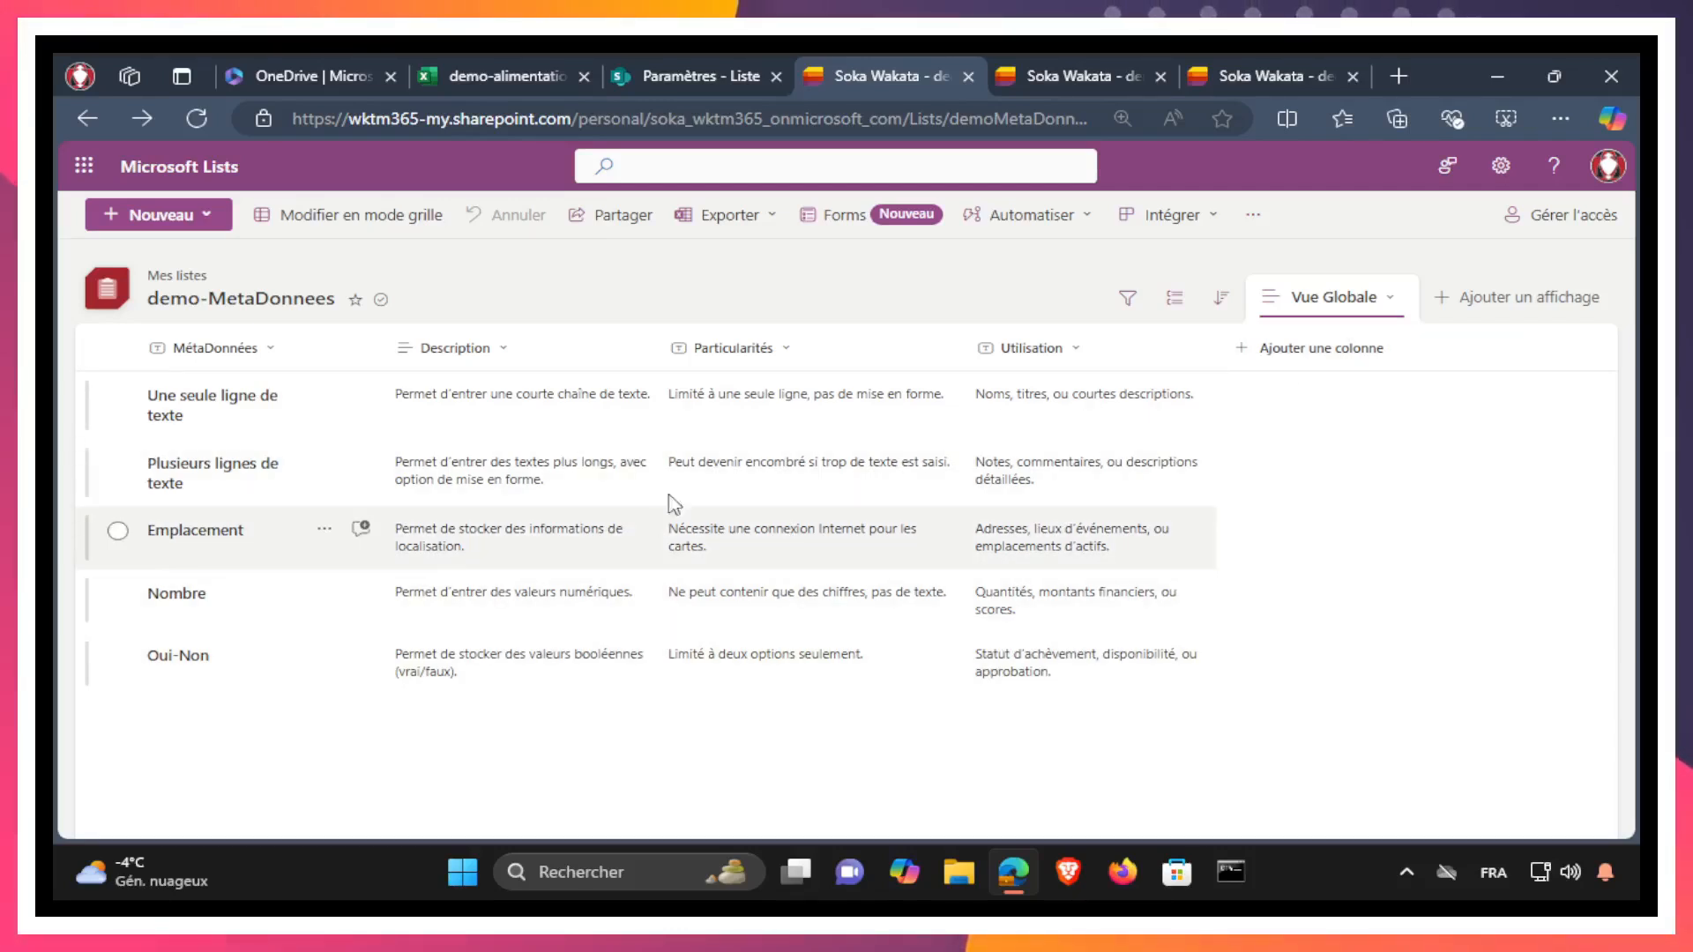
Step: Start a new column of type Personne in the demo-MetaDonnees list and name it "Personne"
{"action": "left_click", "coordinate": [1320, 352]}
{"action": "scroll", "coordinate": [1373, 509], "scroll_direction": "down", "scroll_amount": 1}
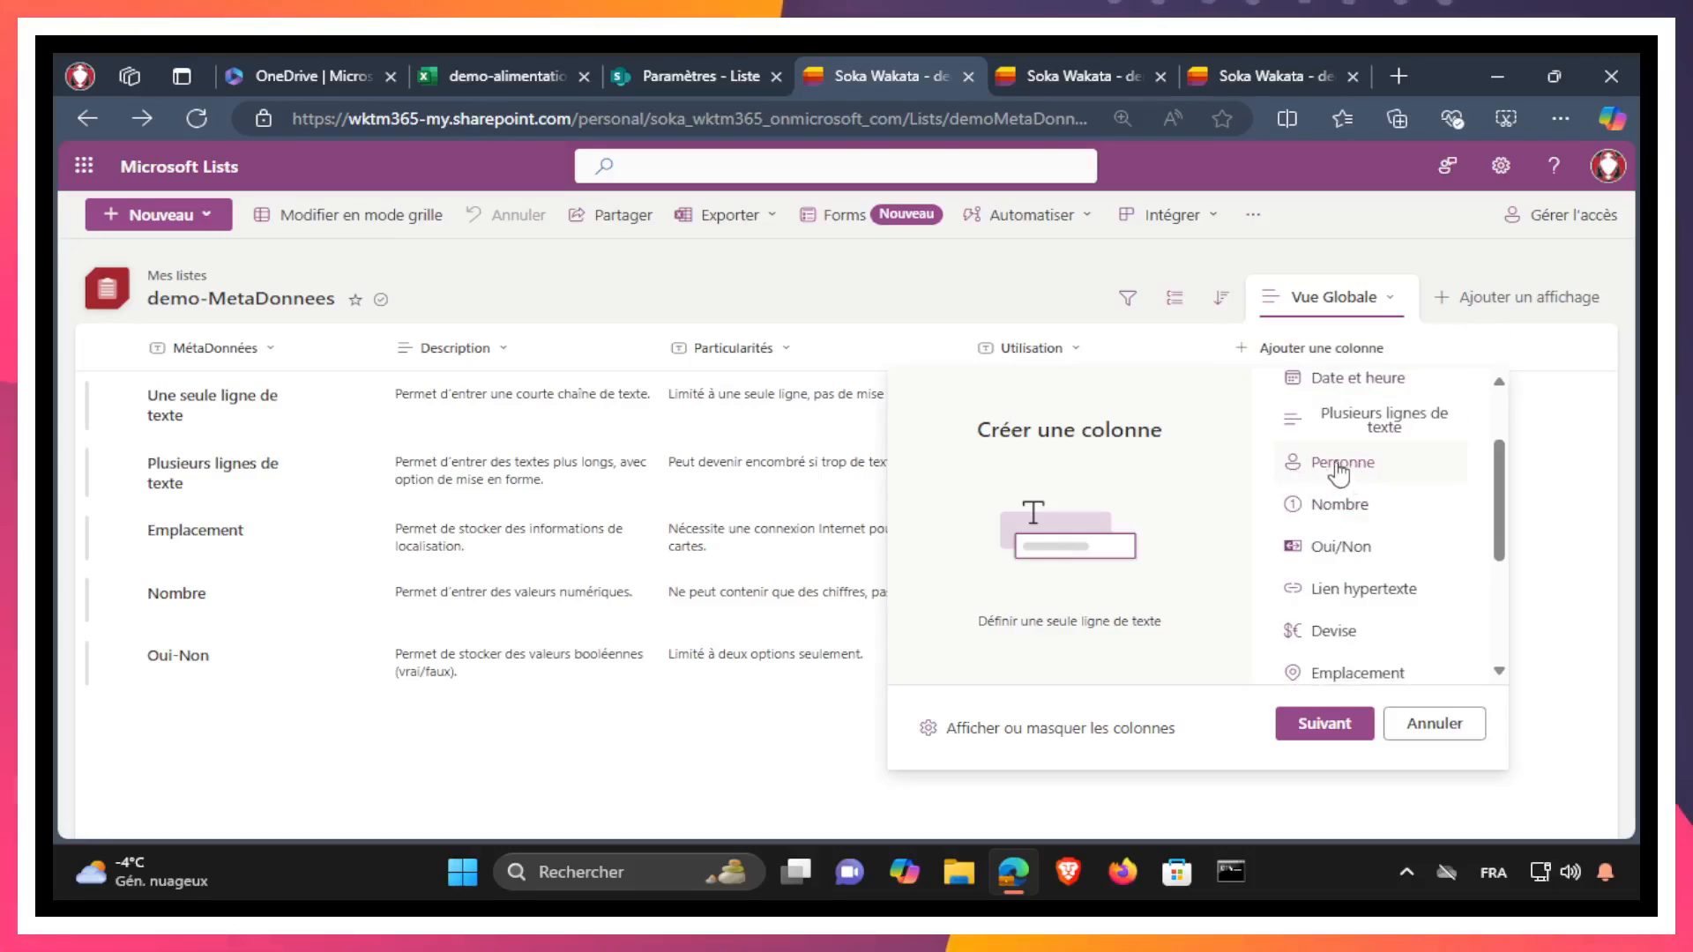
{"action": "left_click", "coordinate": [1339, 473]}
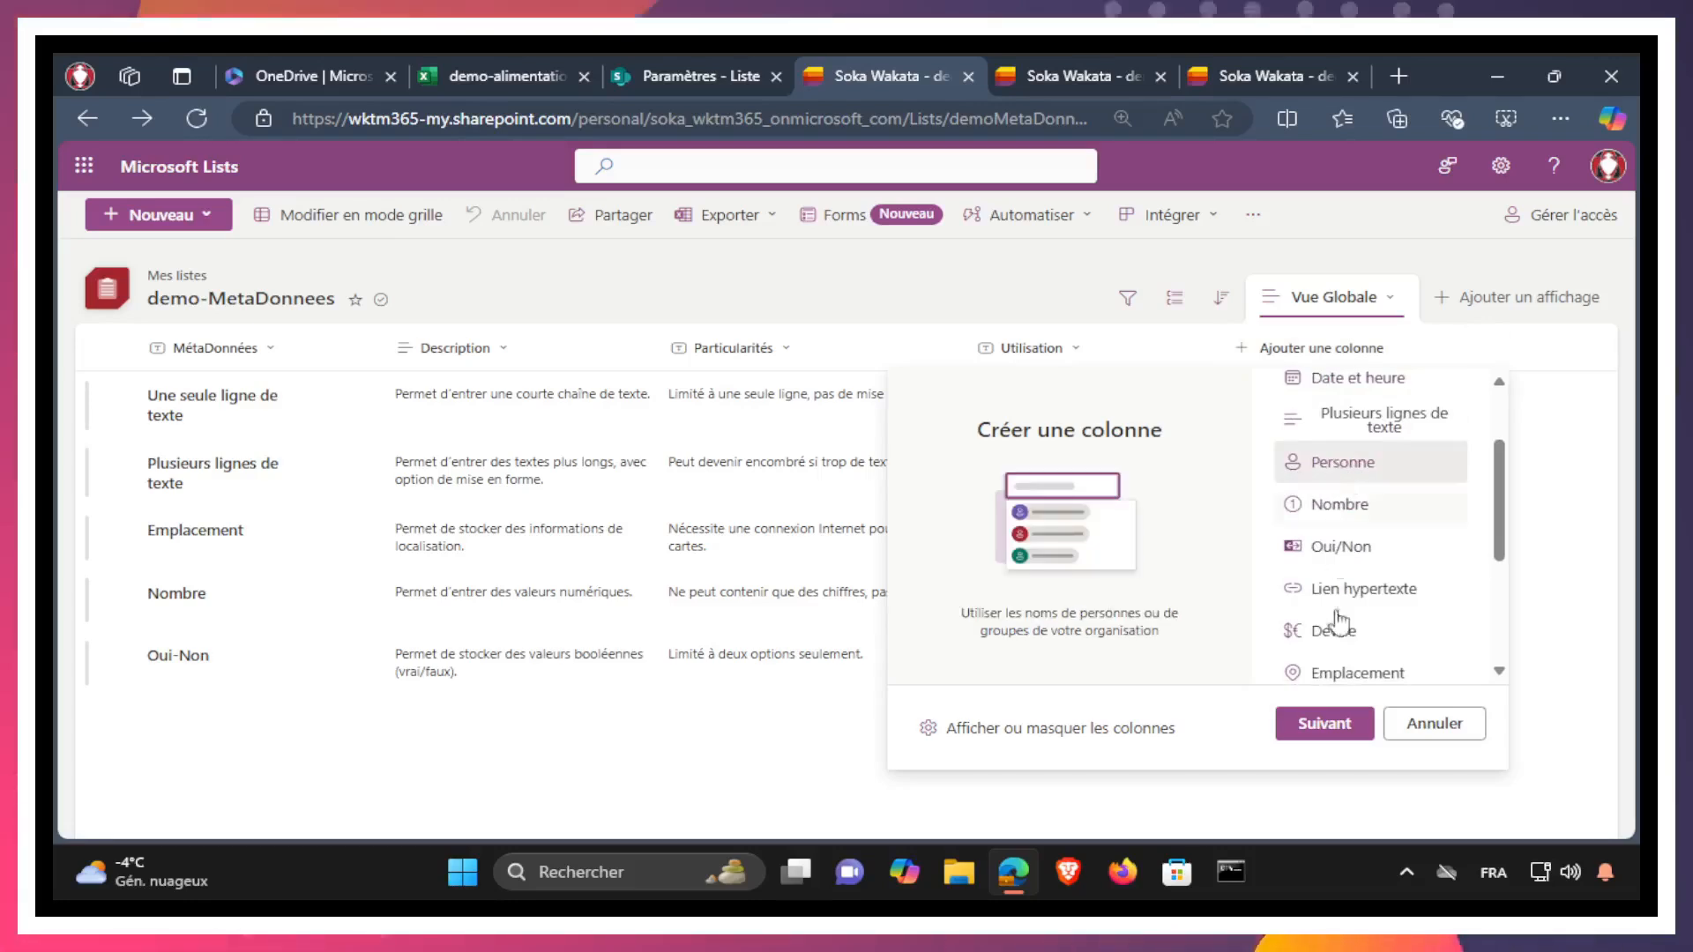
{"action": "left_click", "coordinate": [1325, 724]}
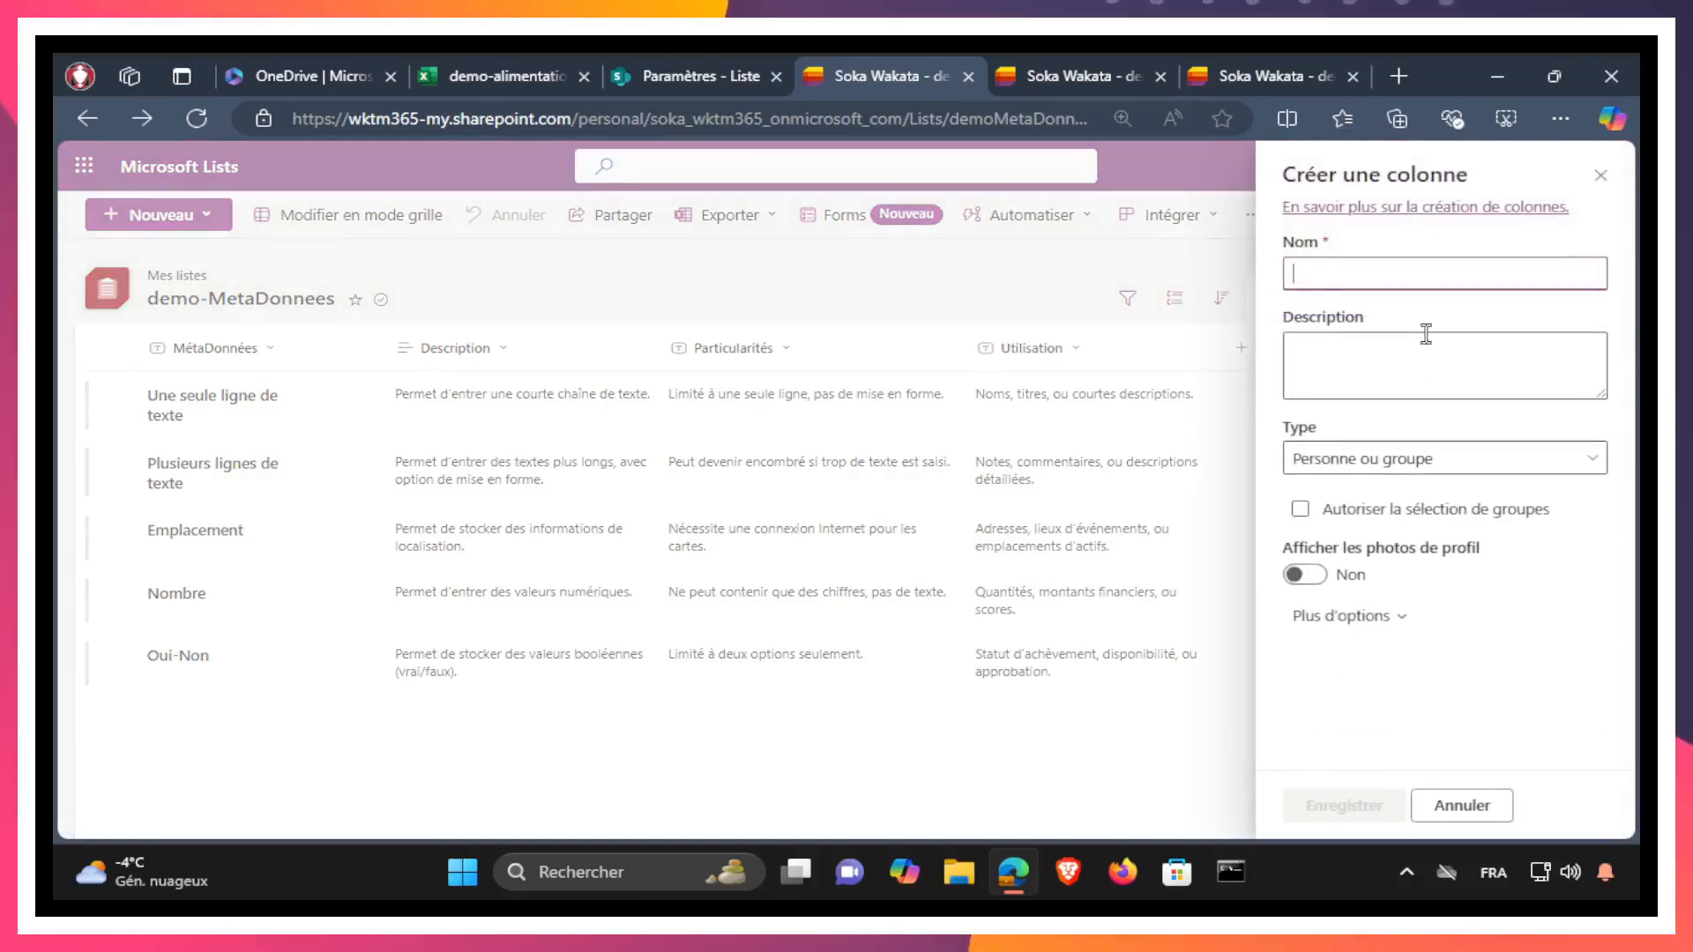
{"action": "type", "text": "Personne"}
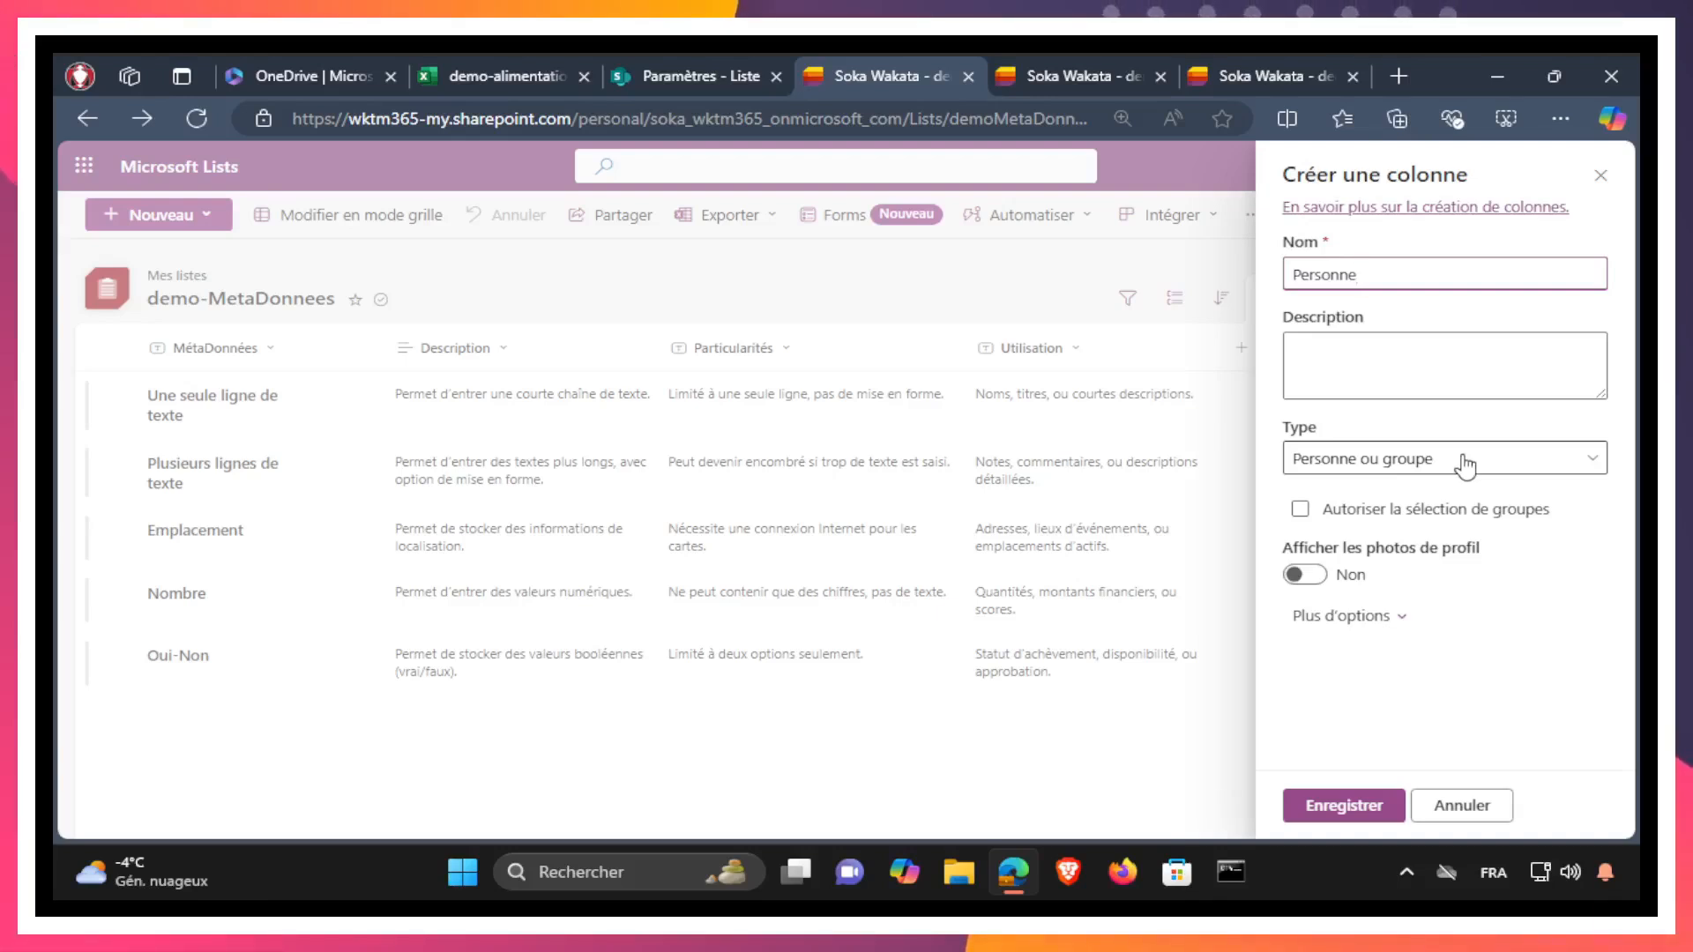
Step: Allow group selection for the Personne column and expand its additional options
{"action": "left_click", "coordinate": [1306, 515]}
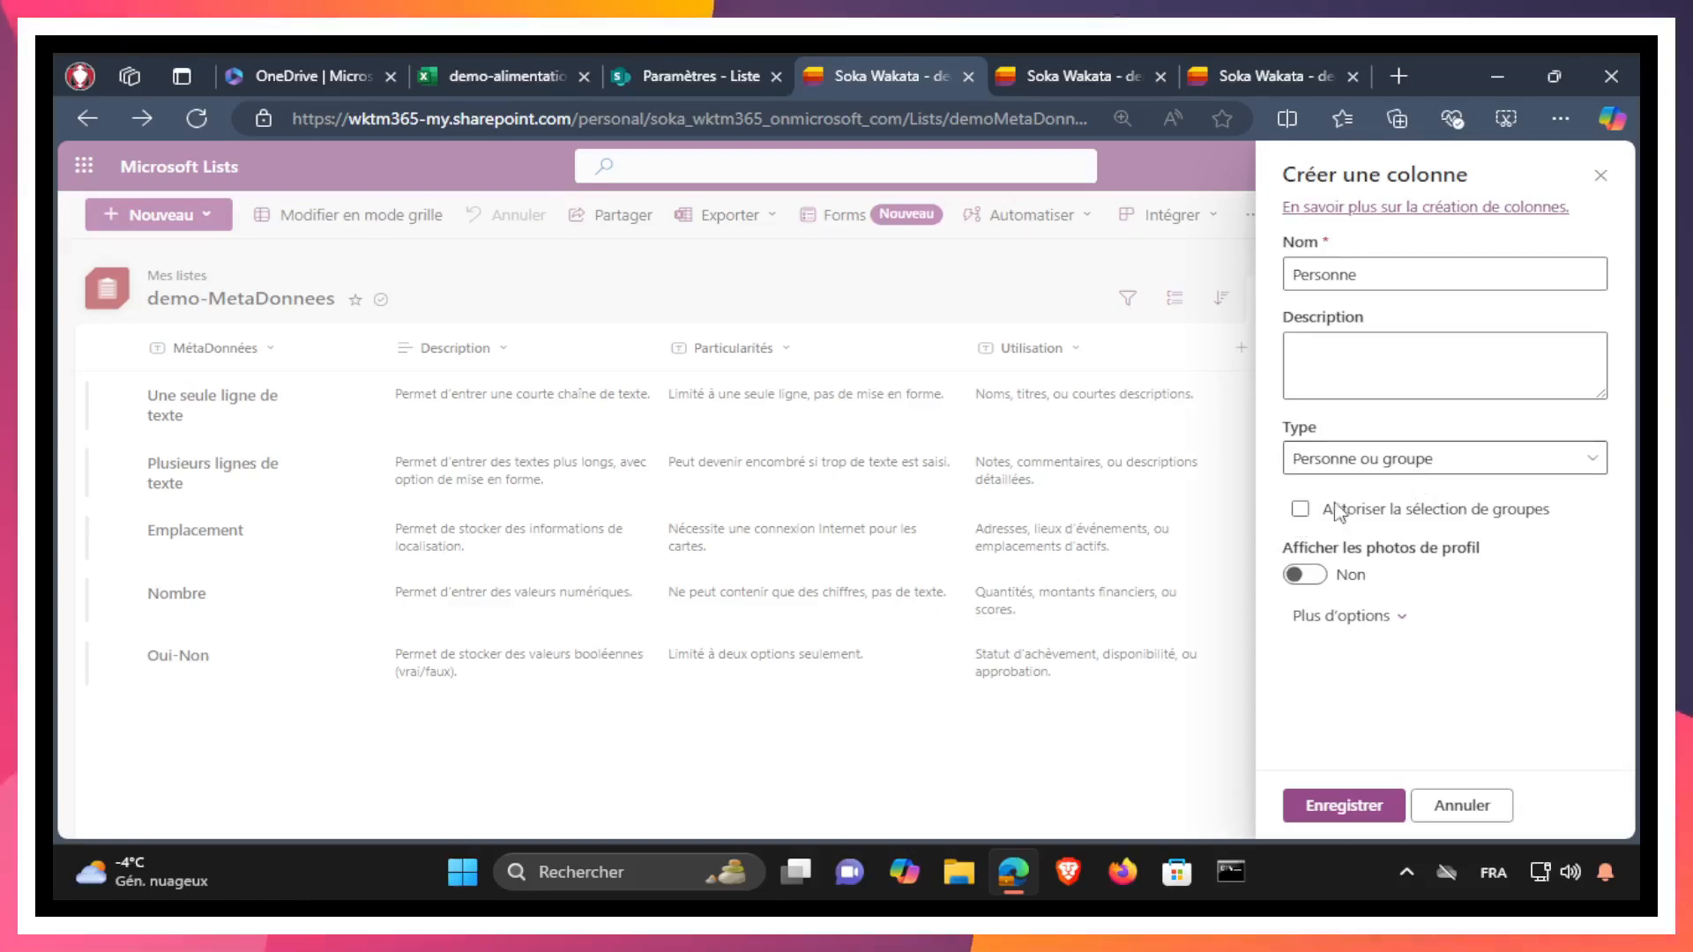
{"action": "left_click", "coordinate": [1301, 512]}
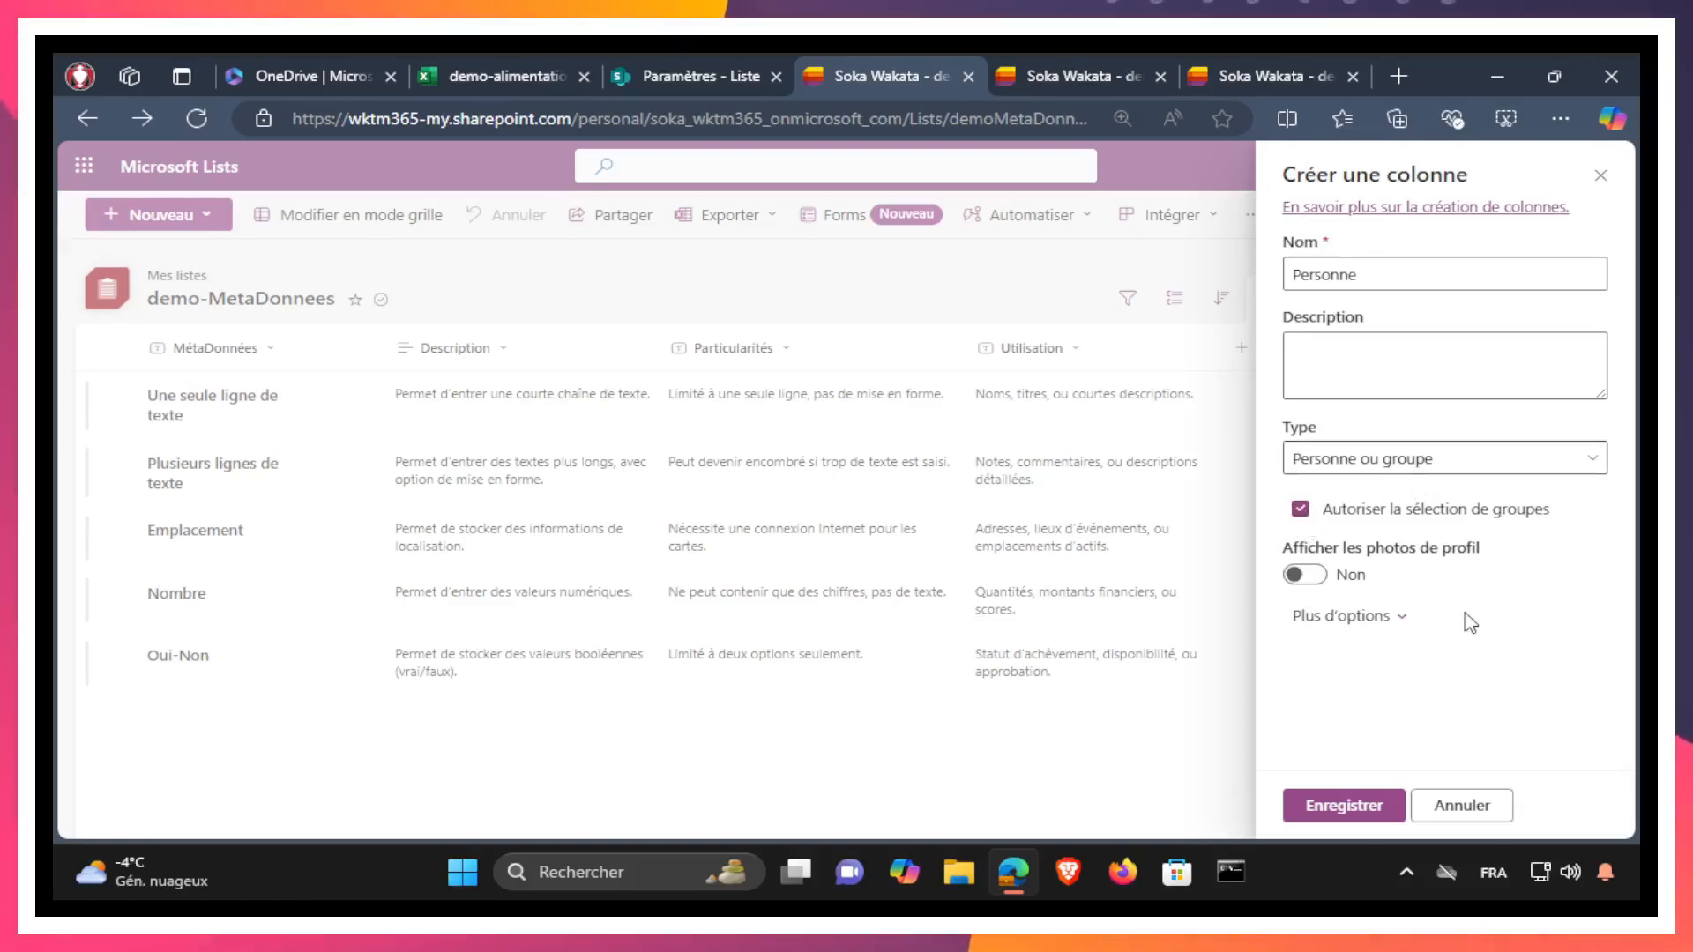
{"action": "left_click", "coordinate": [1402, 619]}
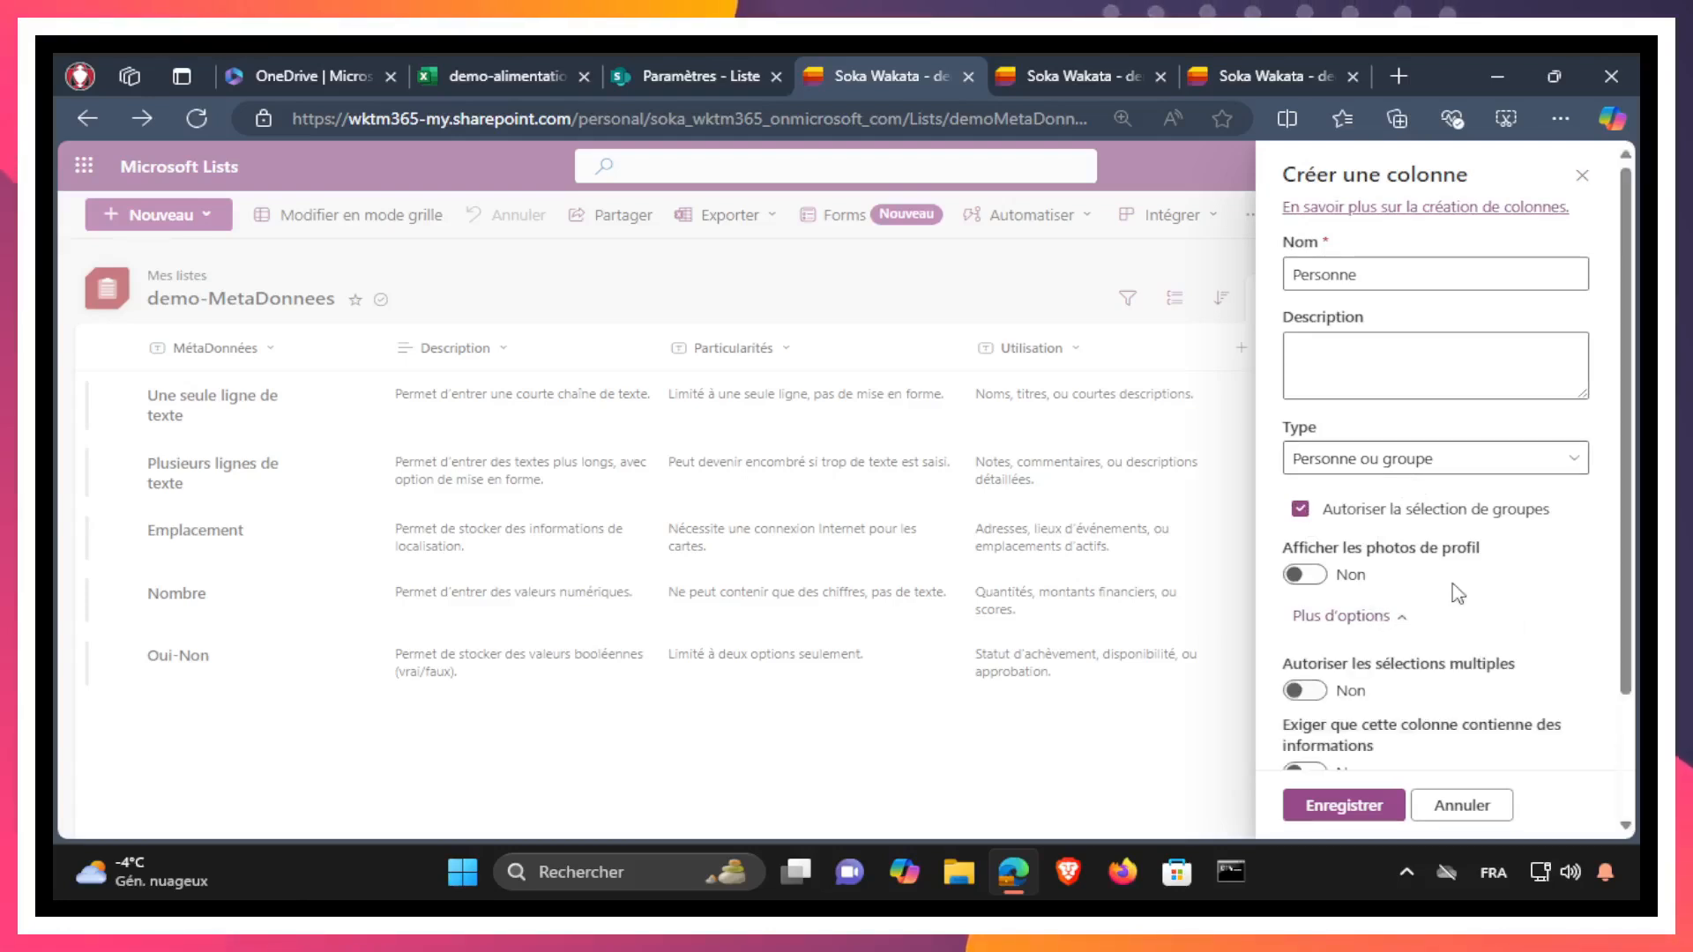
{"action": "scroll", "coordinate": [1455, 597], "scroll_direction": "down", "scroll_amount": 2}
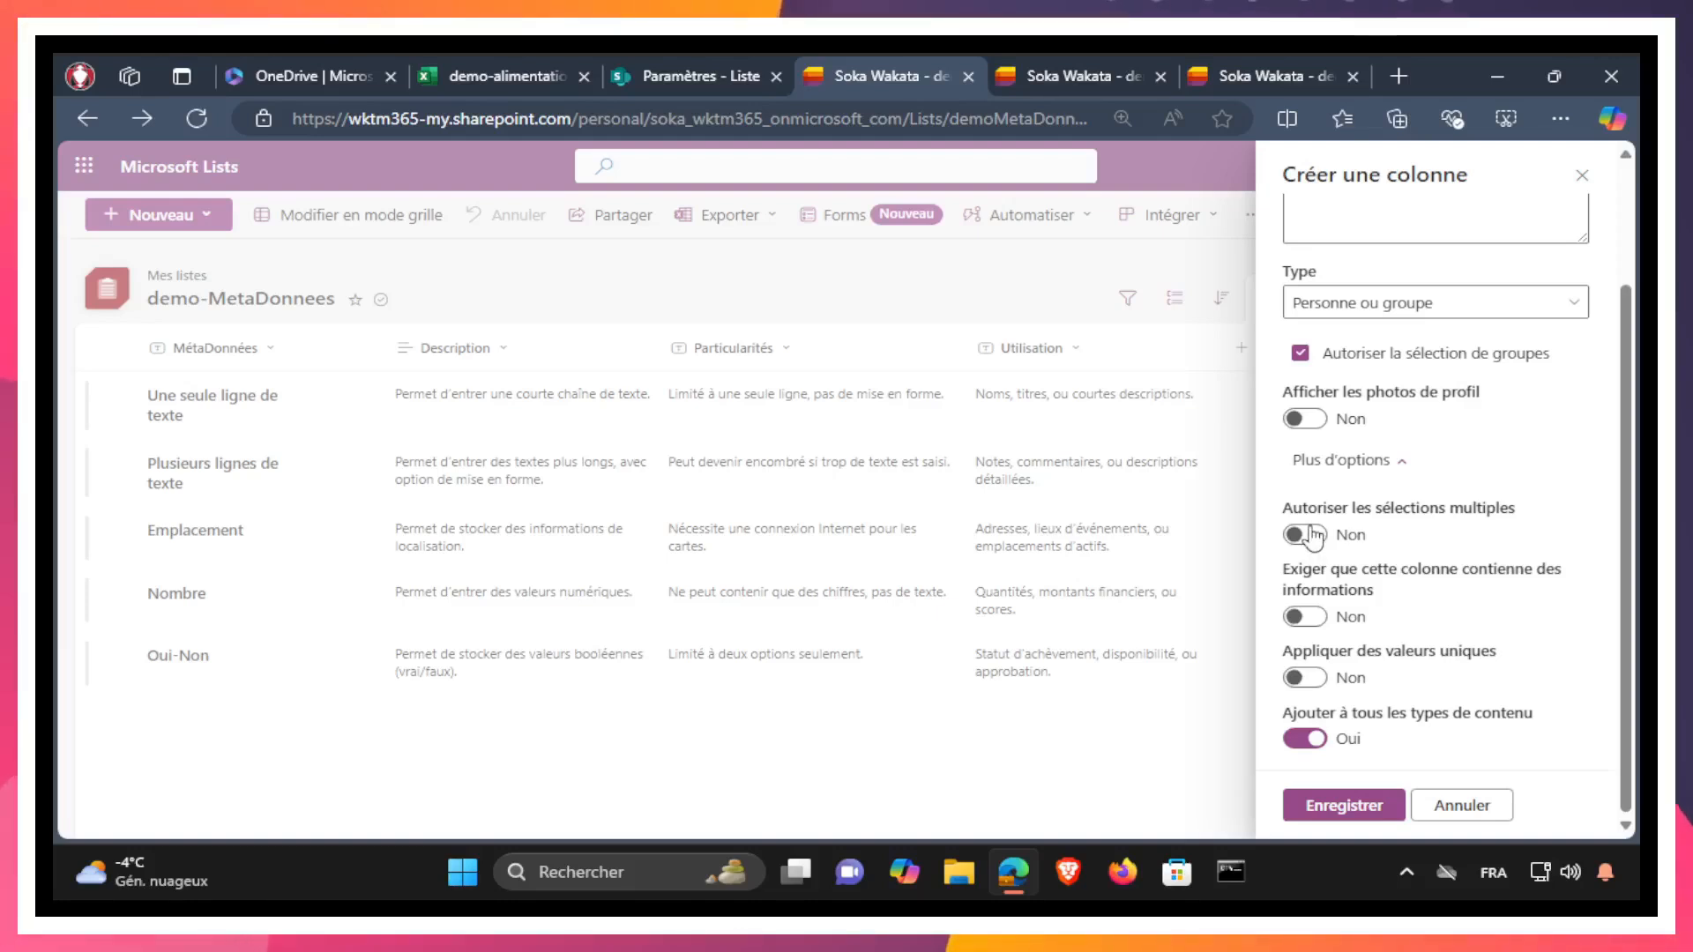
Step: Try toggling group selection and multiple selections for the Personne column, returning both options to their previous settings
{"action": "left_click", "coordinate": [1363, 352]}
{"action": "left_click", "coordinate": [1360, 356]}
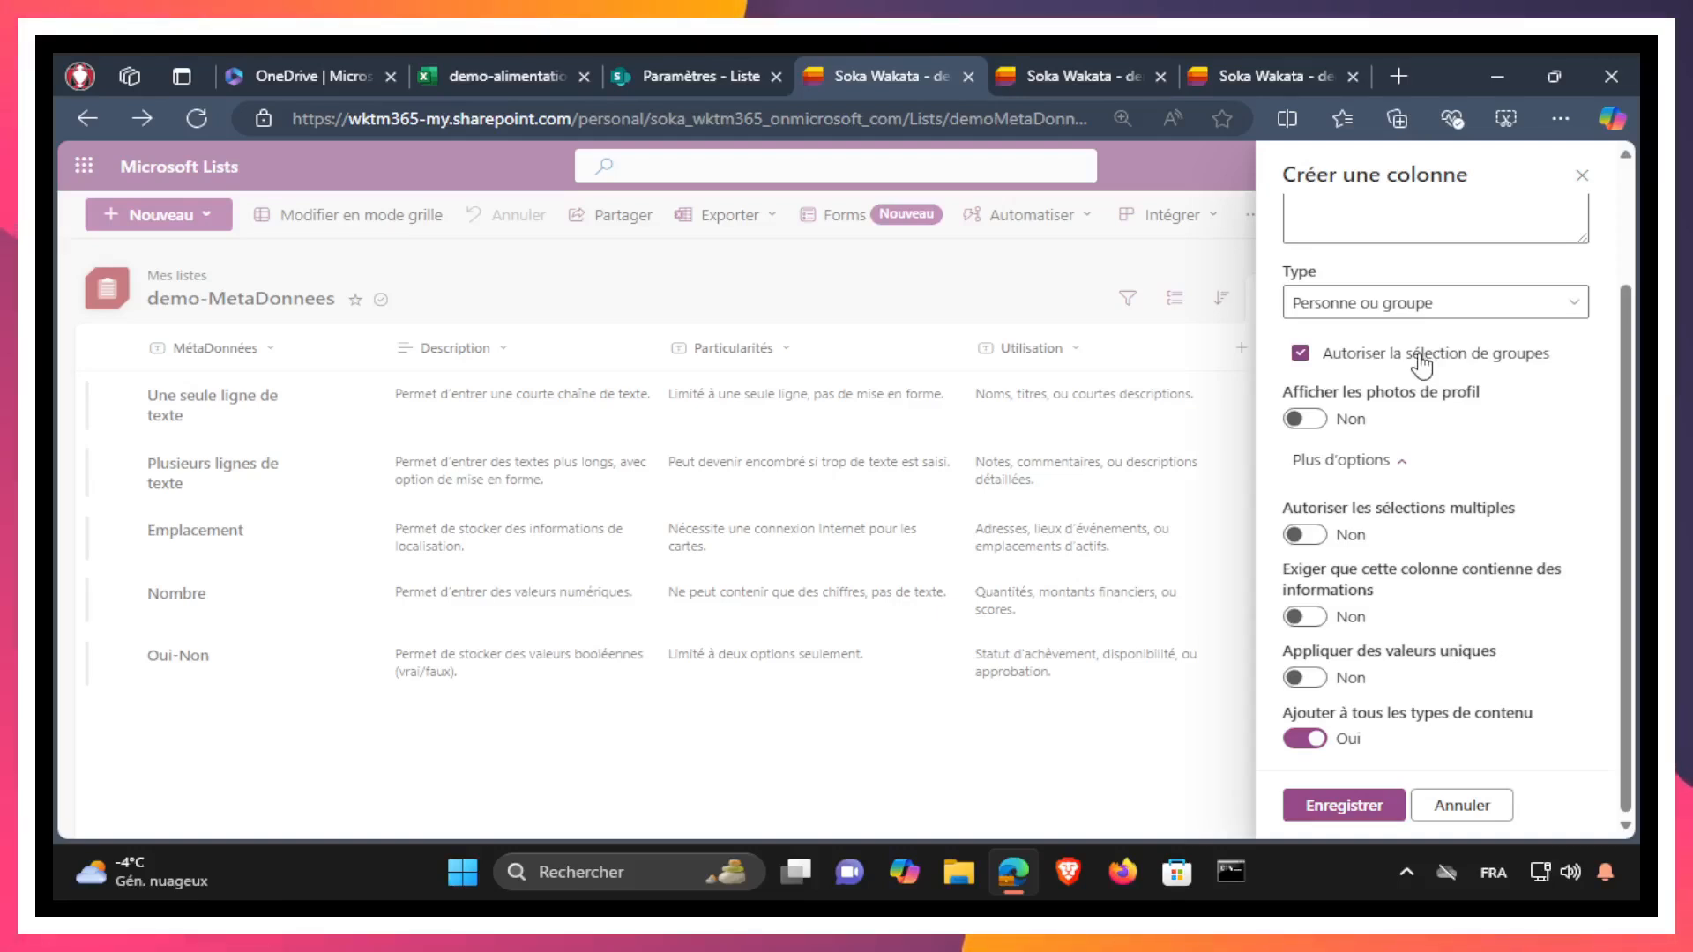
{"action": "left_click", "coordinate": [1317, 535]}
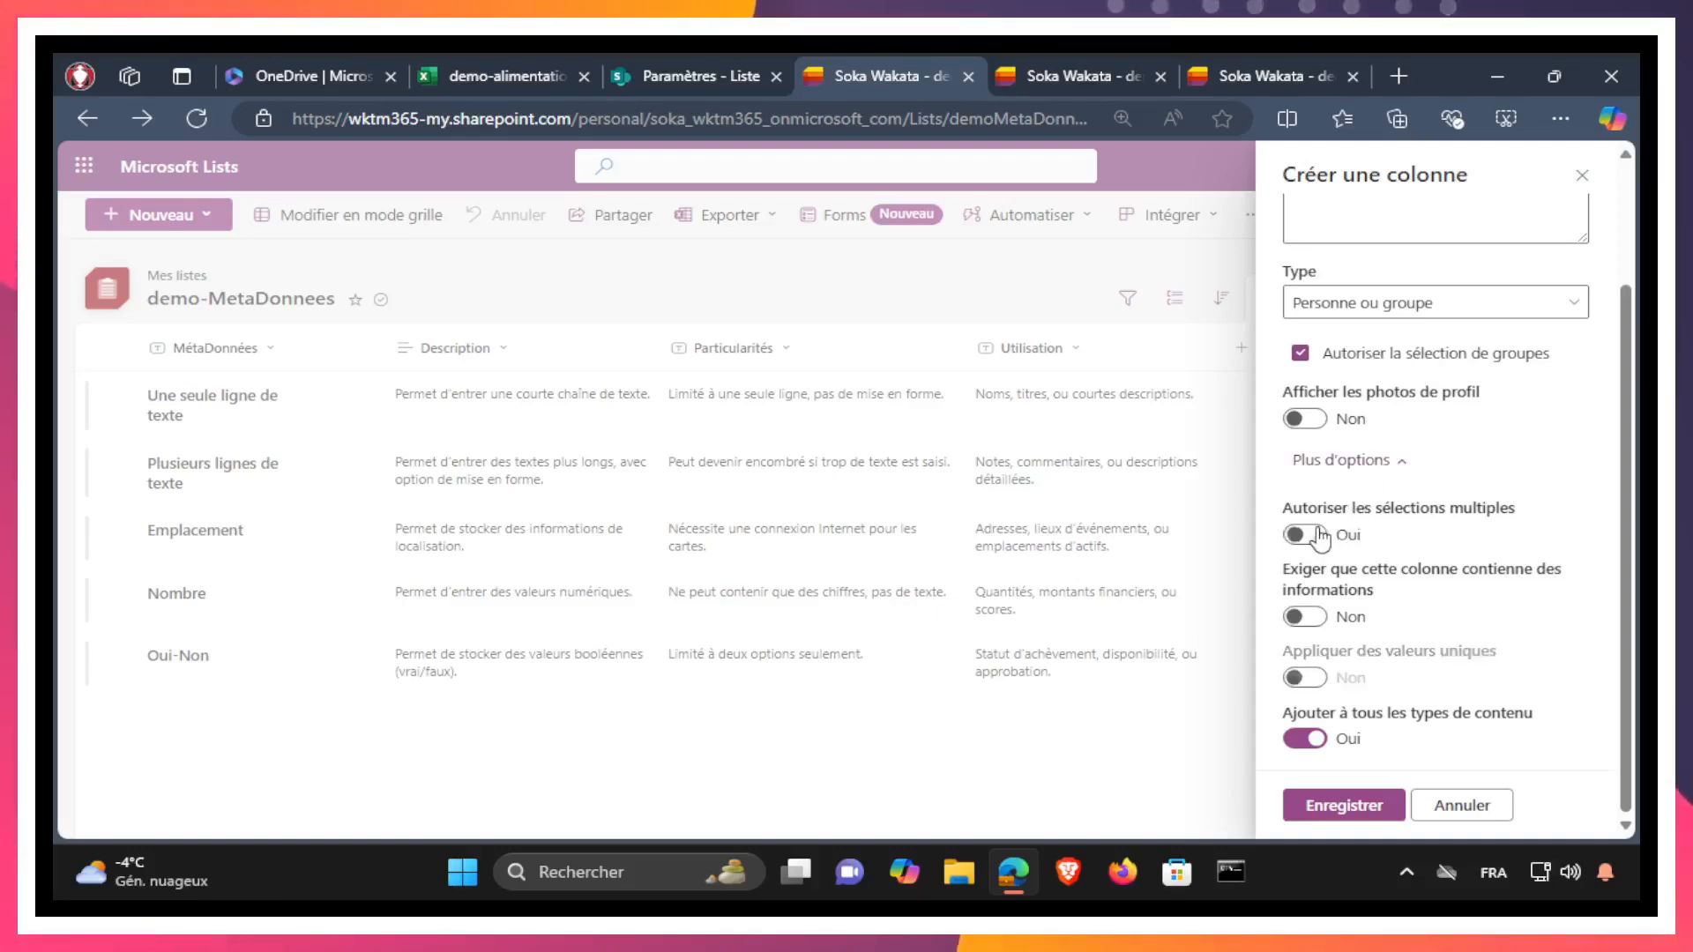
{"action": "left_click", "coordinate": [1320, 535]}
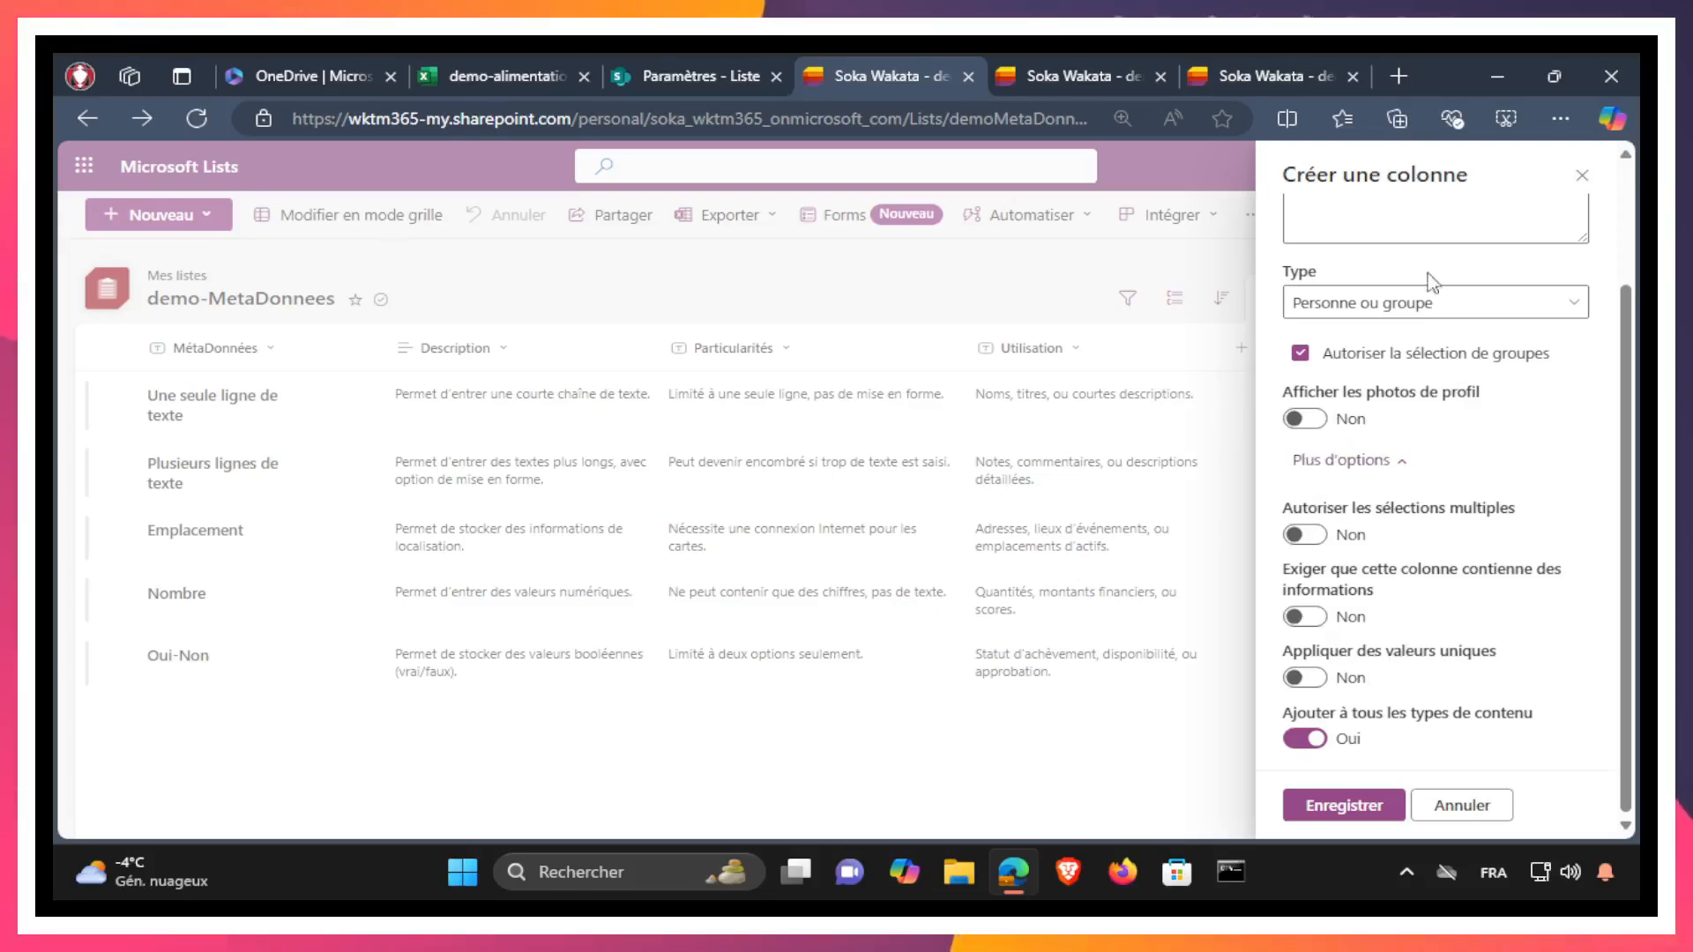
Step: Save the new Personne column to the list
{"action": "scroll", "coordinate": [1470, 529], "scroll_direction": "up", "scroll_amount": 2}
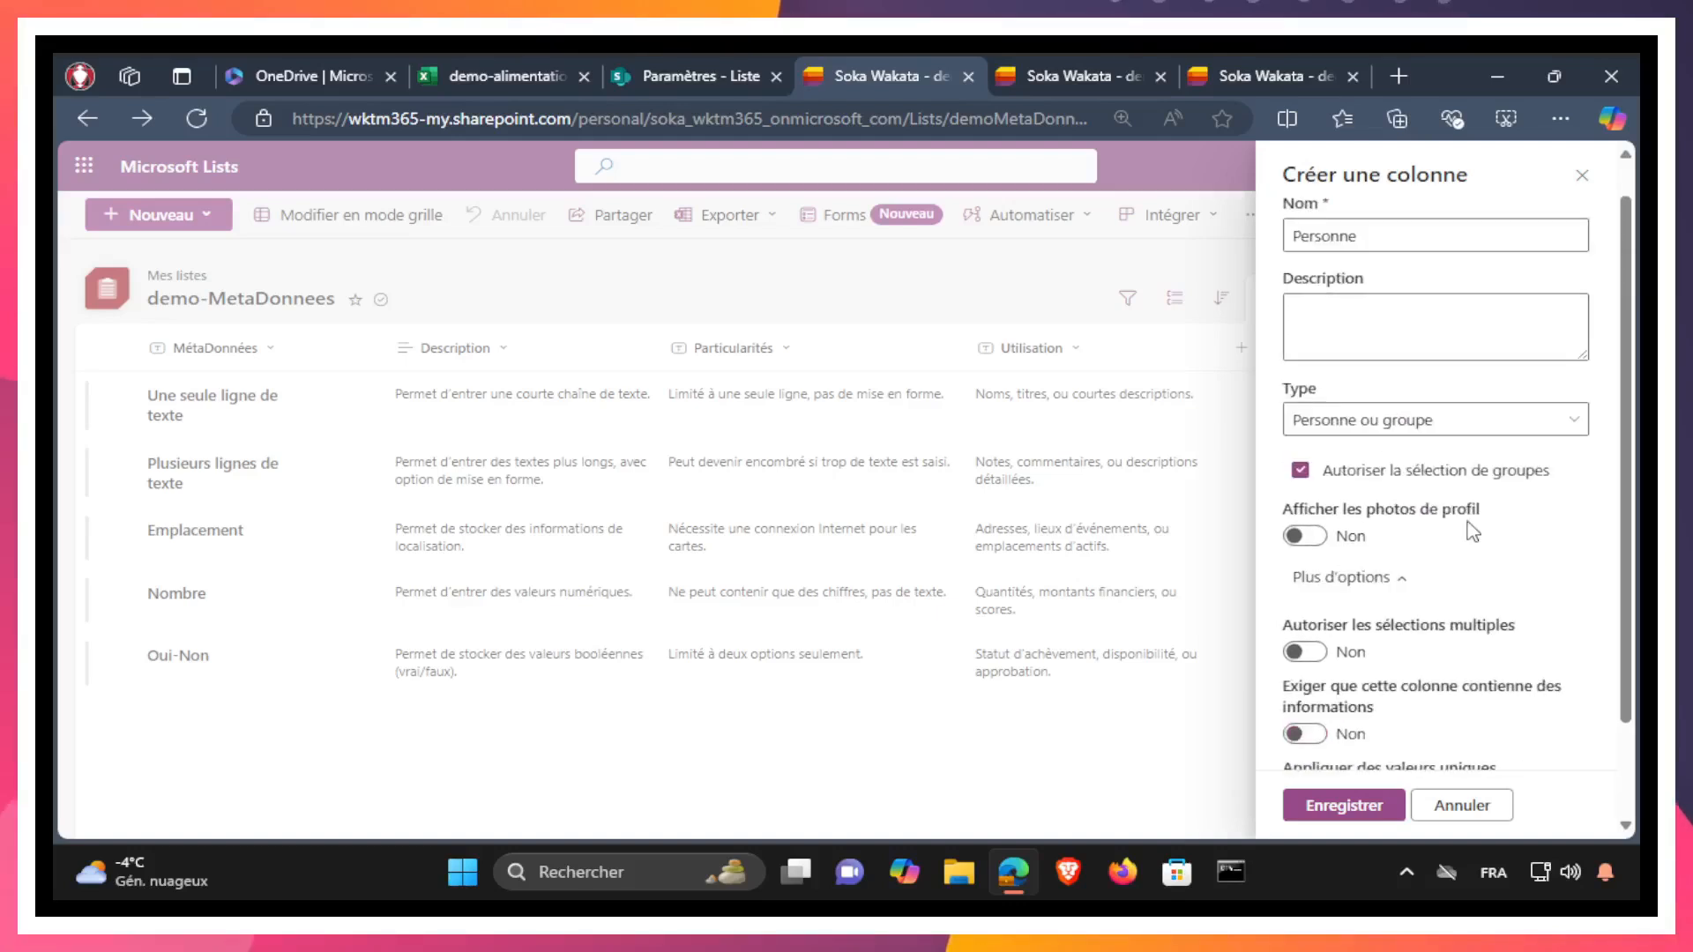
{"action": "left_click", "coordinate": [1329, 813]}
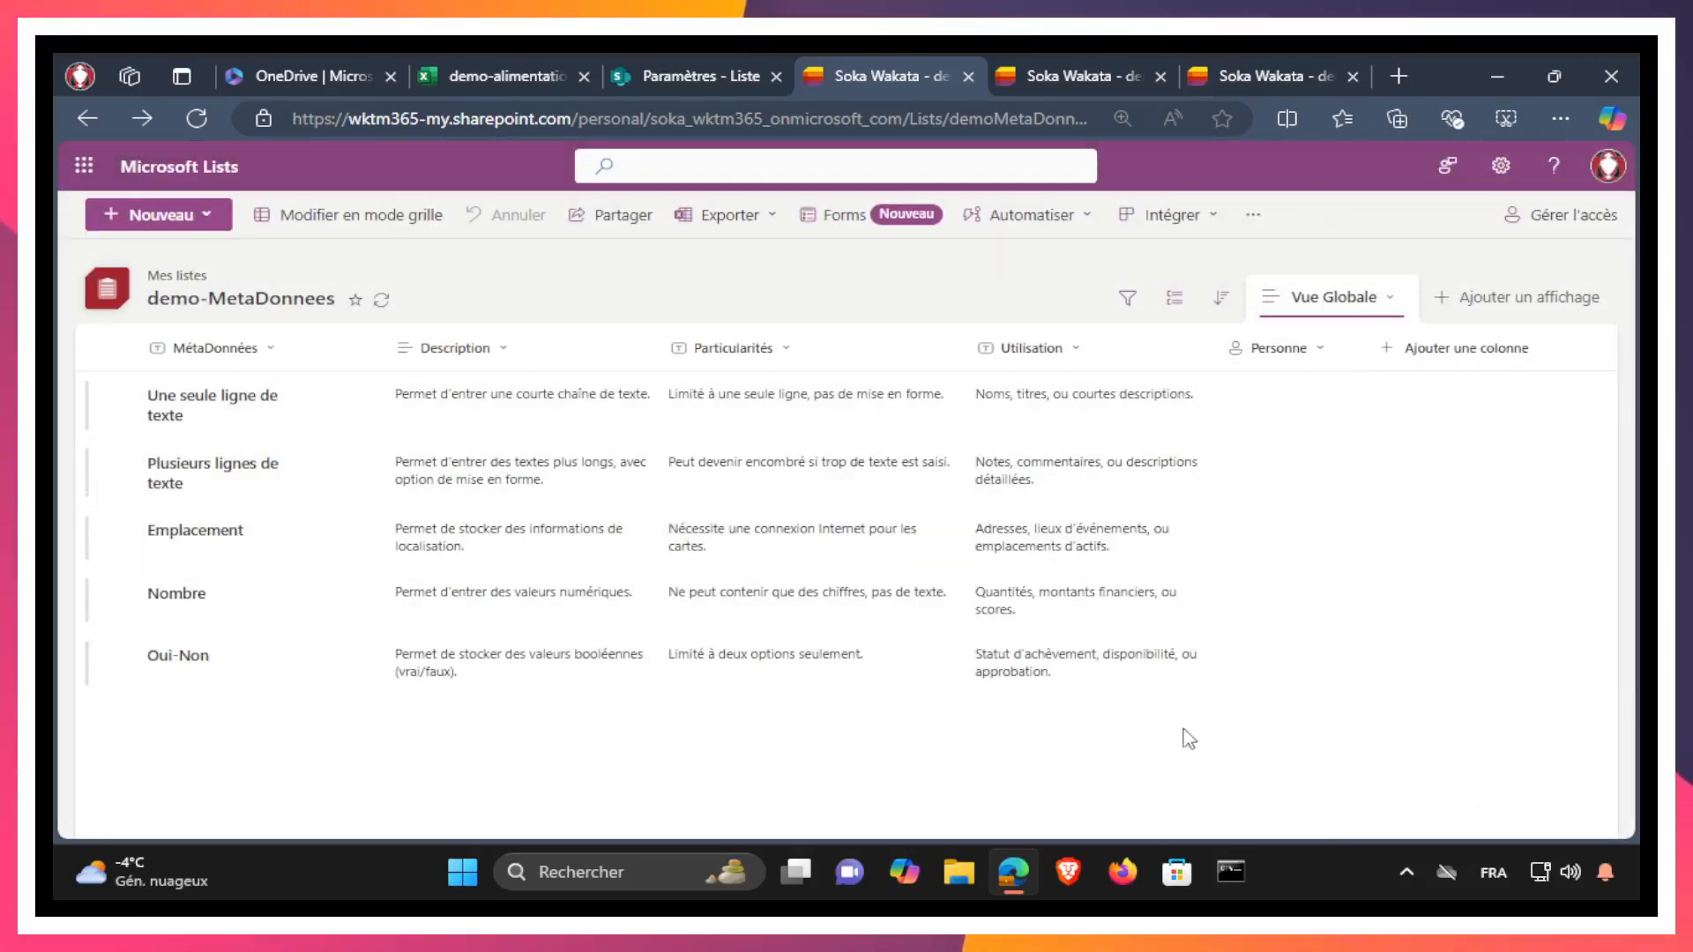
Step: Create a new list item and enter "Personne/Groupe" as its MétaDonnées value
{"action": "left_click", "coordinate": [187, 222]}
{"action": "left_click", "coordinate": [153, 251]}
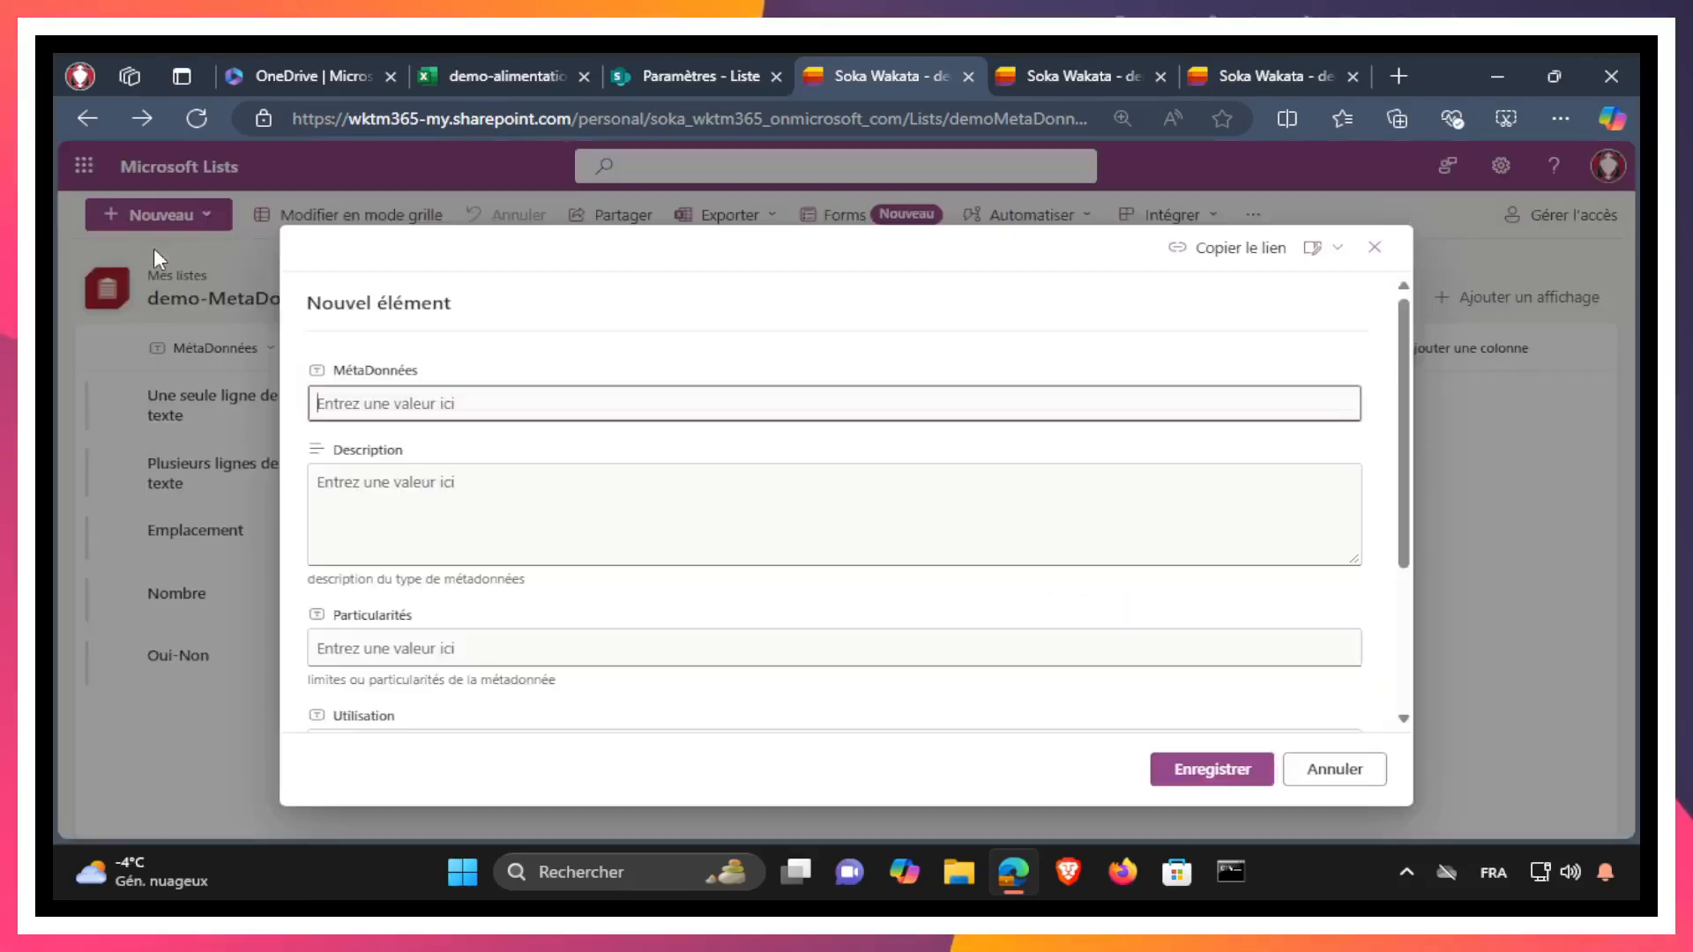
{"action": "left_click", "coordinate": [1612, 118]}
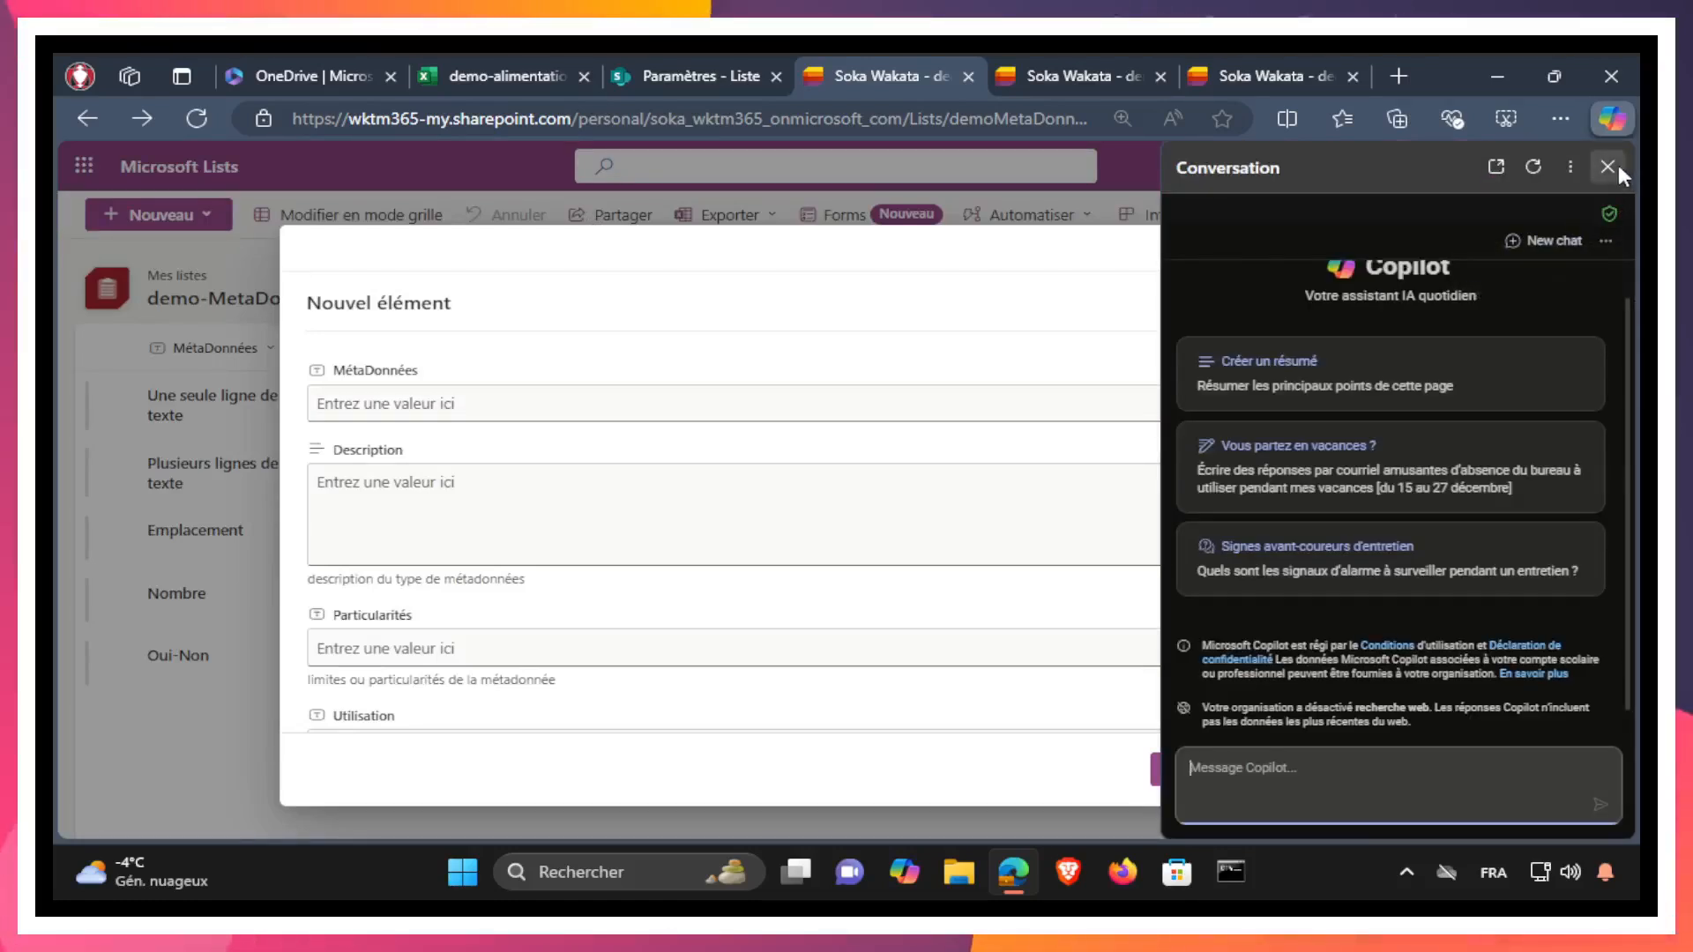
{"action": "left_click", "coordinate": [1610, 166]}
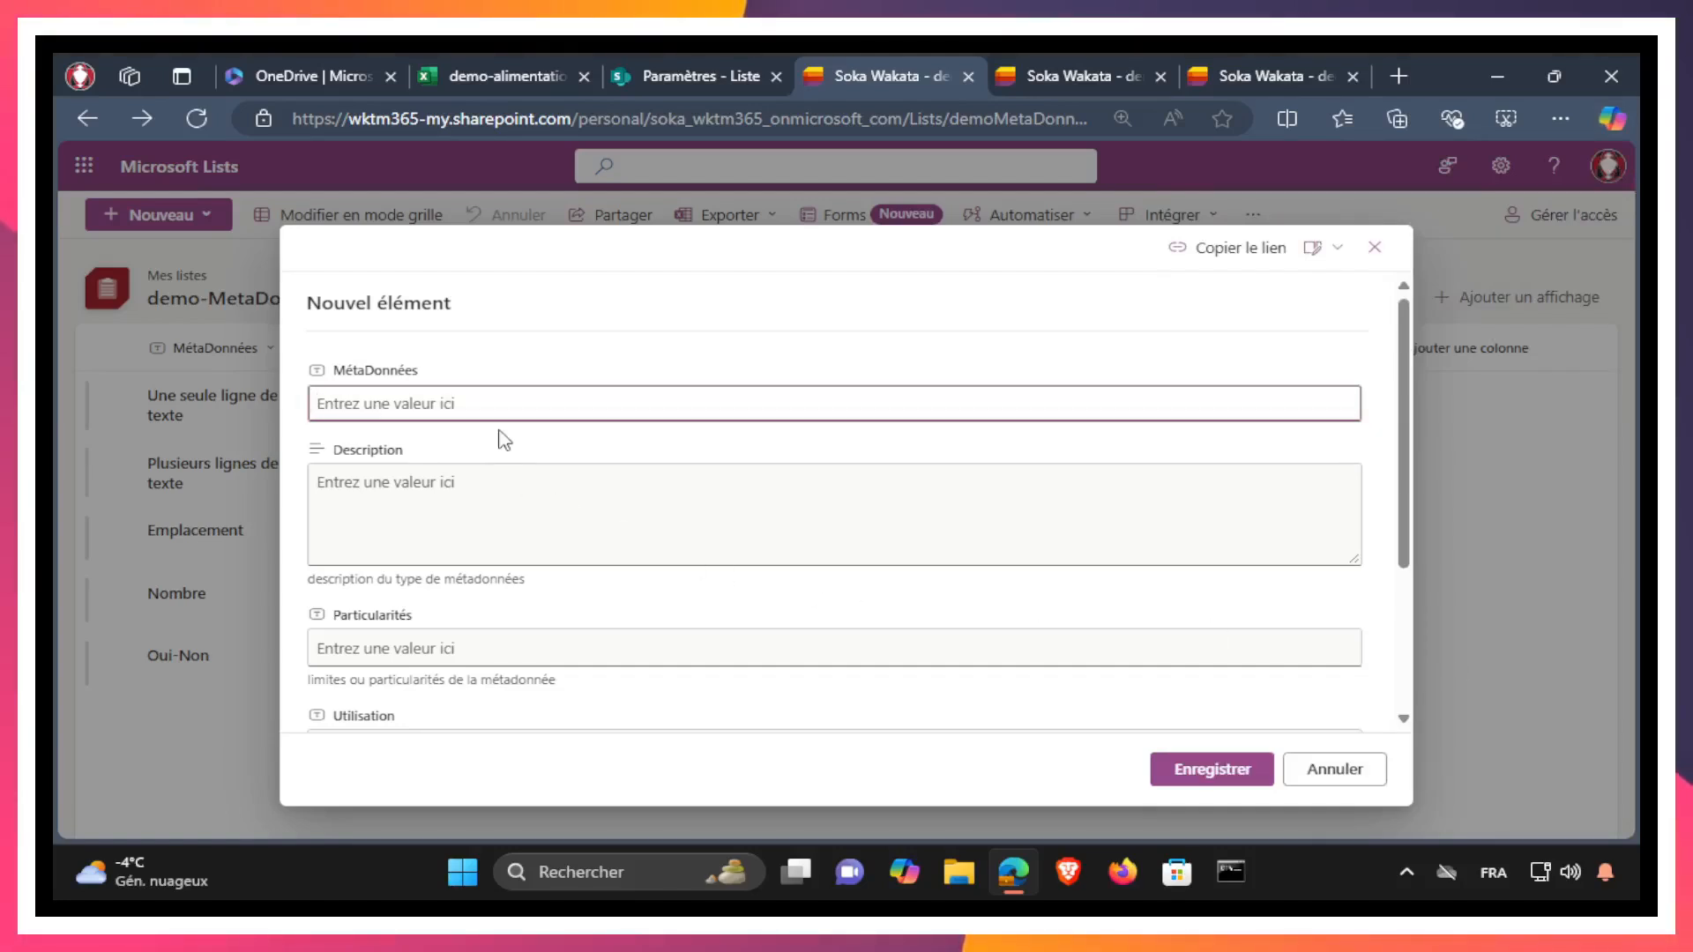
{"action": "type", "text": "Perso"}
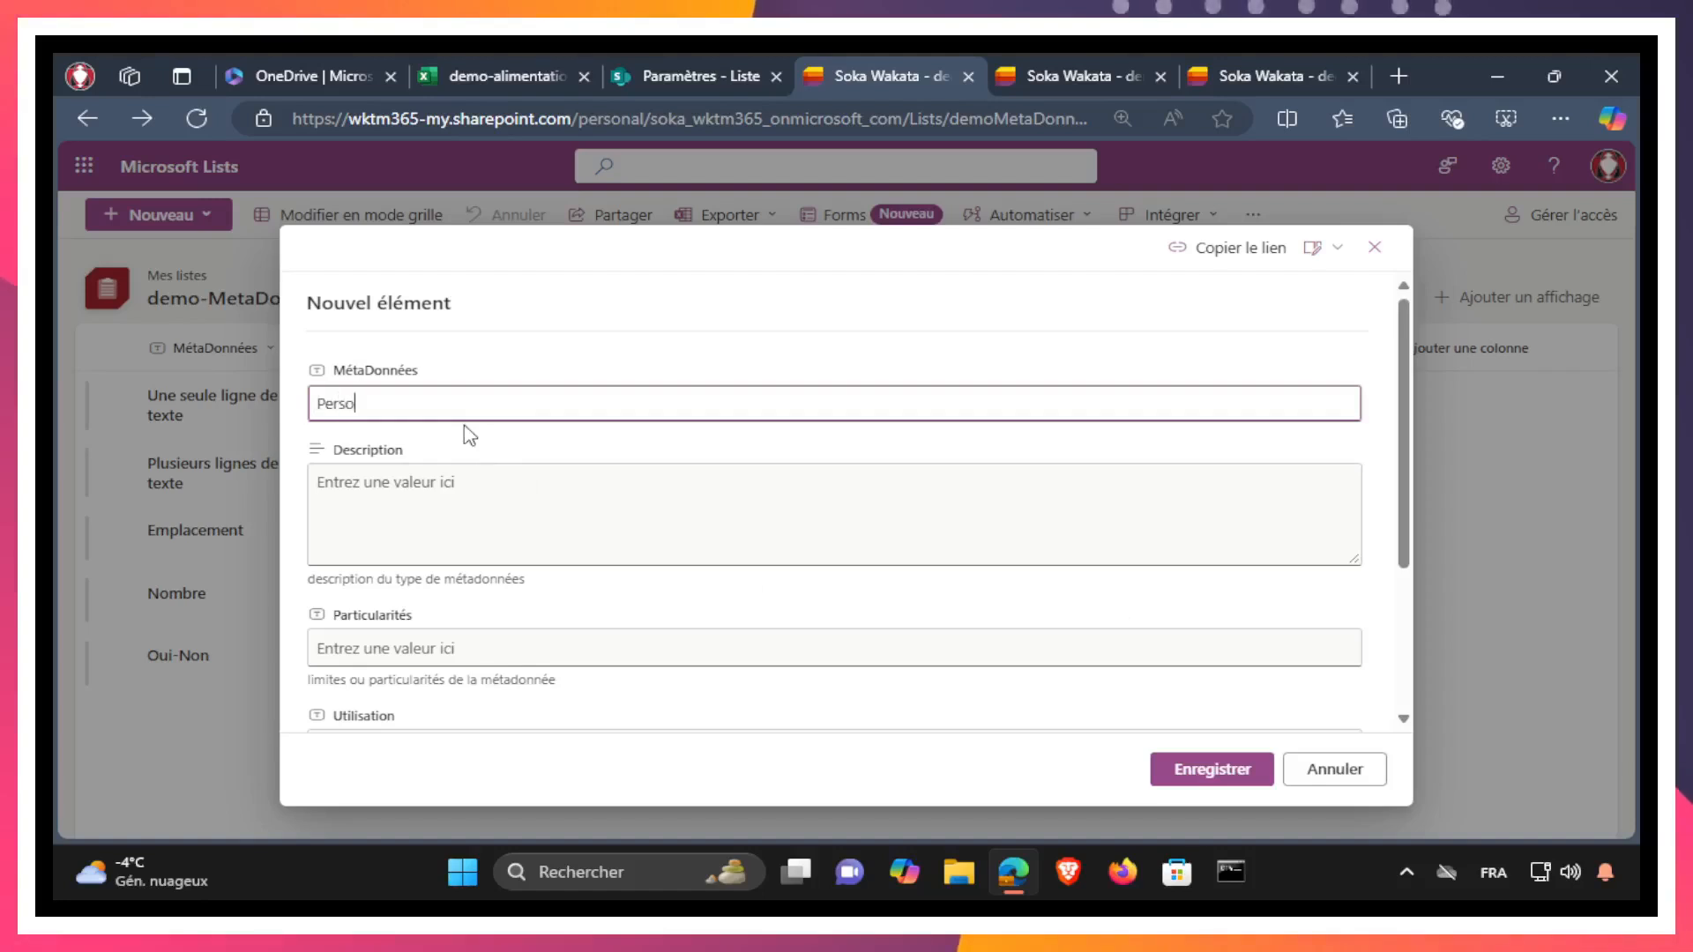
{"action": "type", "text": "nne/Groupe"}
Step: Fill in Description with "Permet de sélectionner des utilisateurs ou des groupes de l’organisation." and Particularités with "Nécessite des autorisations appropriées pour afficher les utilisateurs."
{"action": "left_click", "coordinate": [484, 529]}
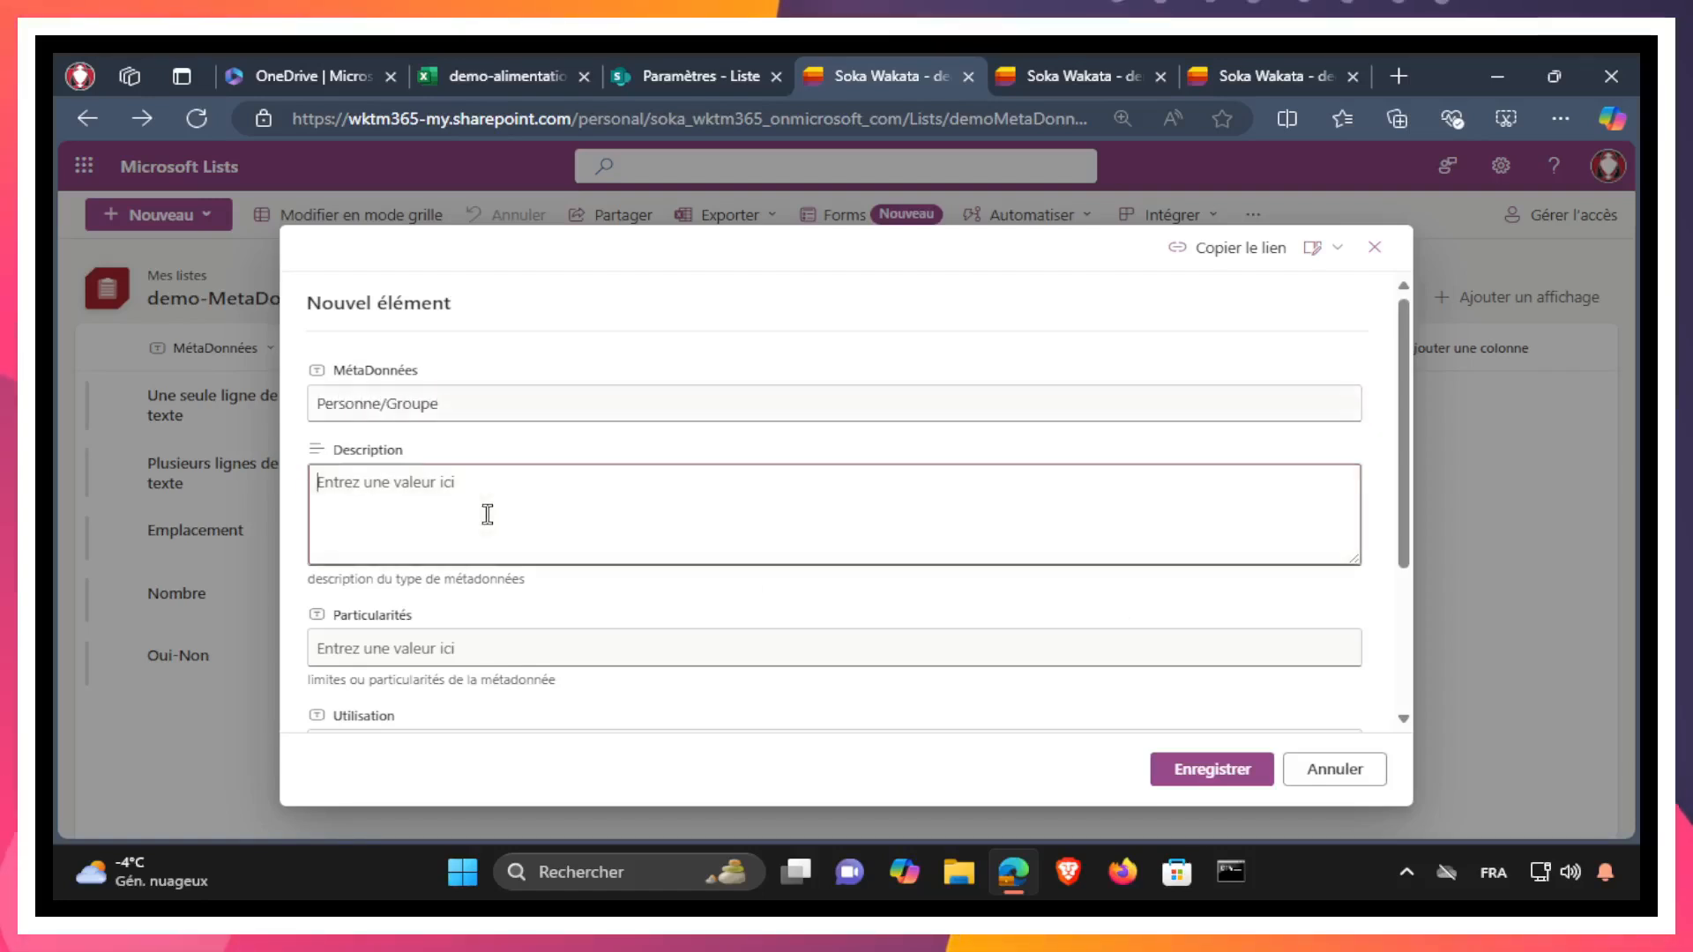
{"action": "type", "text": "Permet de sélectionner des utilisateurs ou des groupes de l’organisation."}
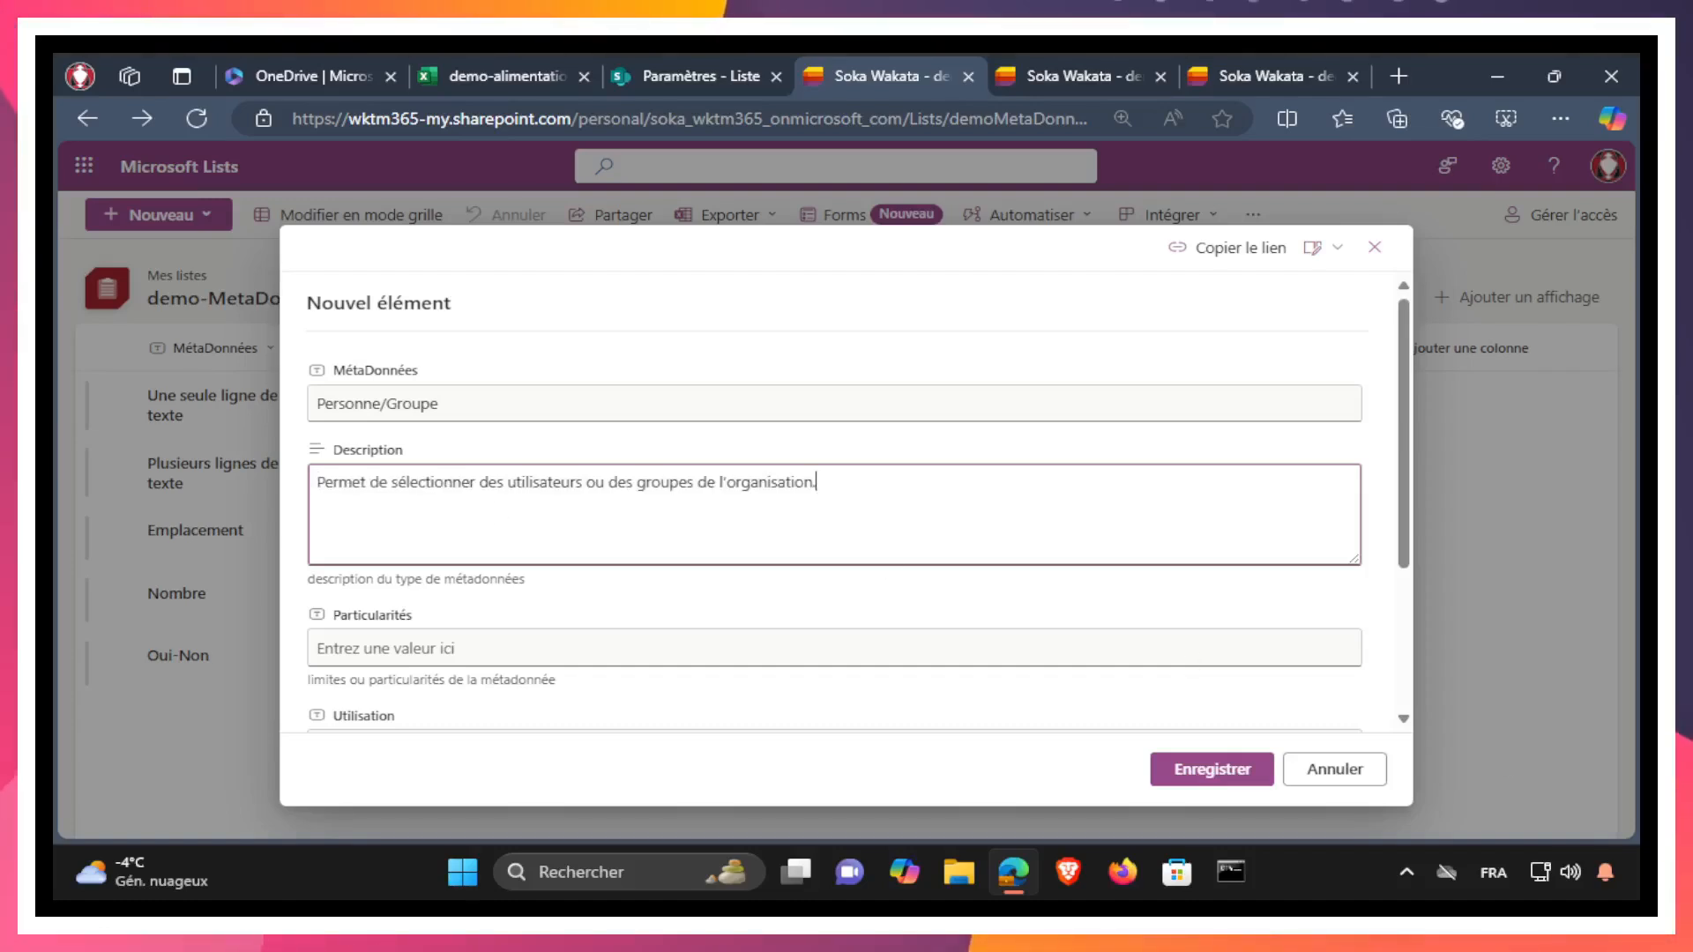
{"action": "left_click", "coordinate": [409, 652]}
{"action": "type", "text": "Nécessite des autorisations appropriées pour afficher les utilisateurs."}
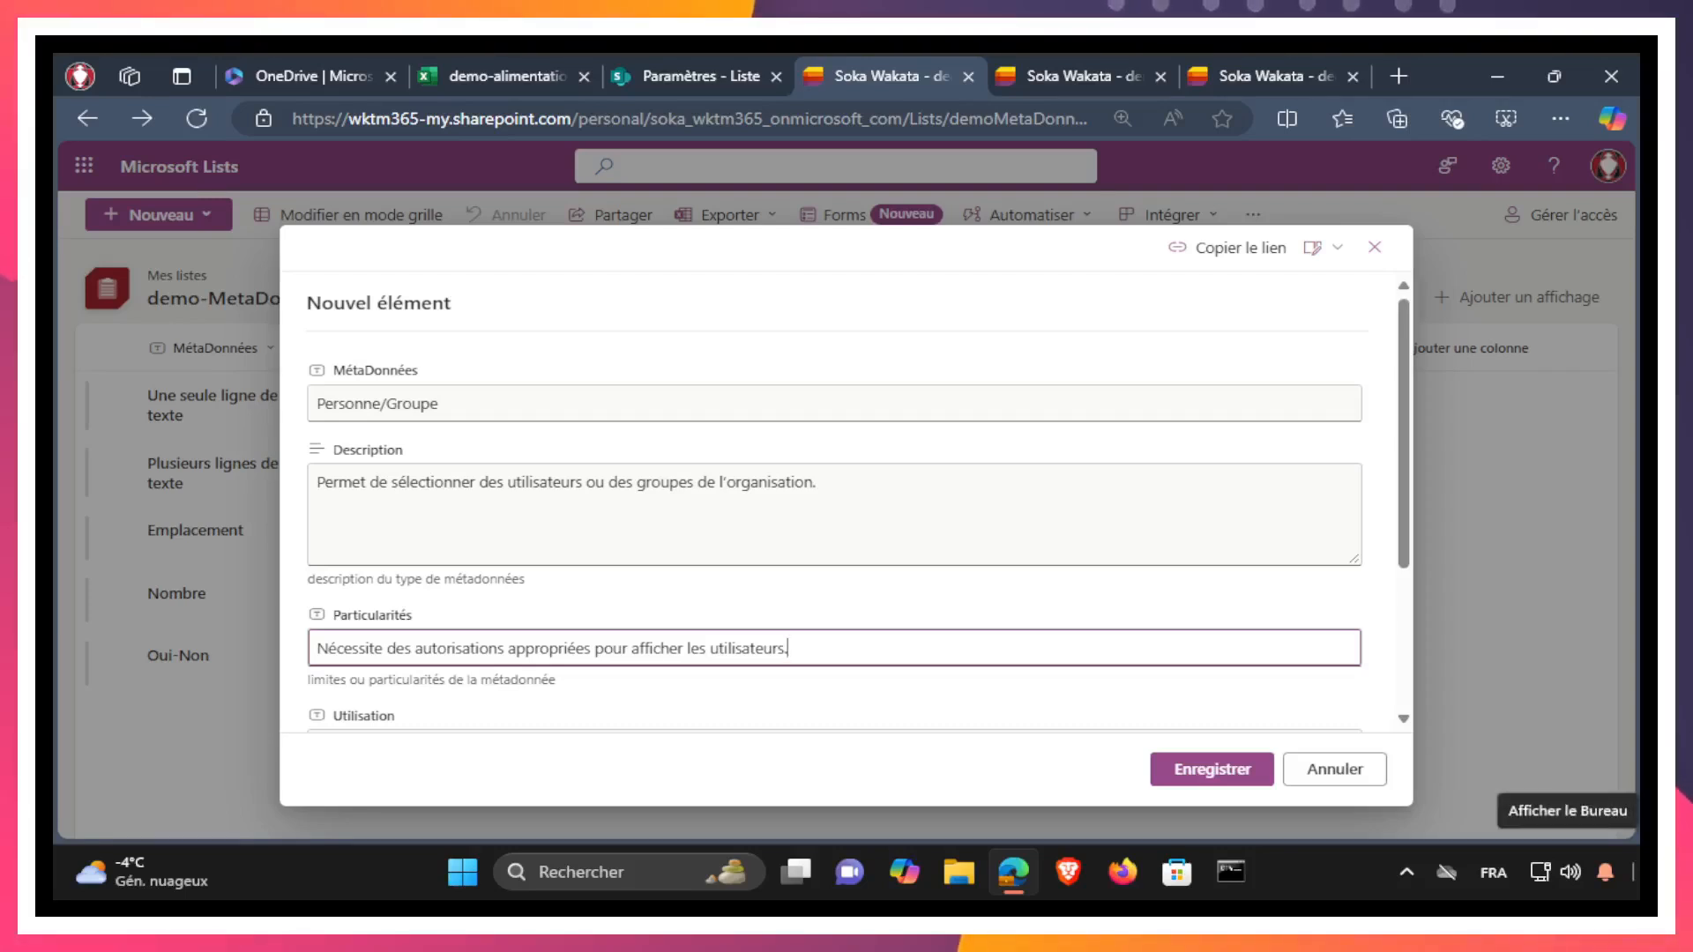
Step: Fill in the new item's Utilisation field with "Assignation de tâches, suivi des responsables."
{"action": "scroll", "coordinate": [839, 670], "scroll_direction": "down", "scroll_amount": 2}
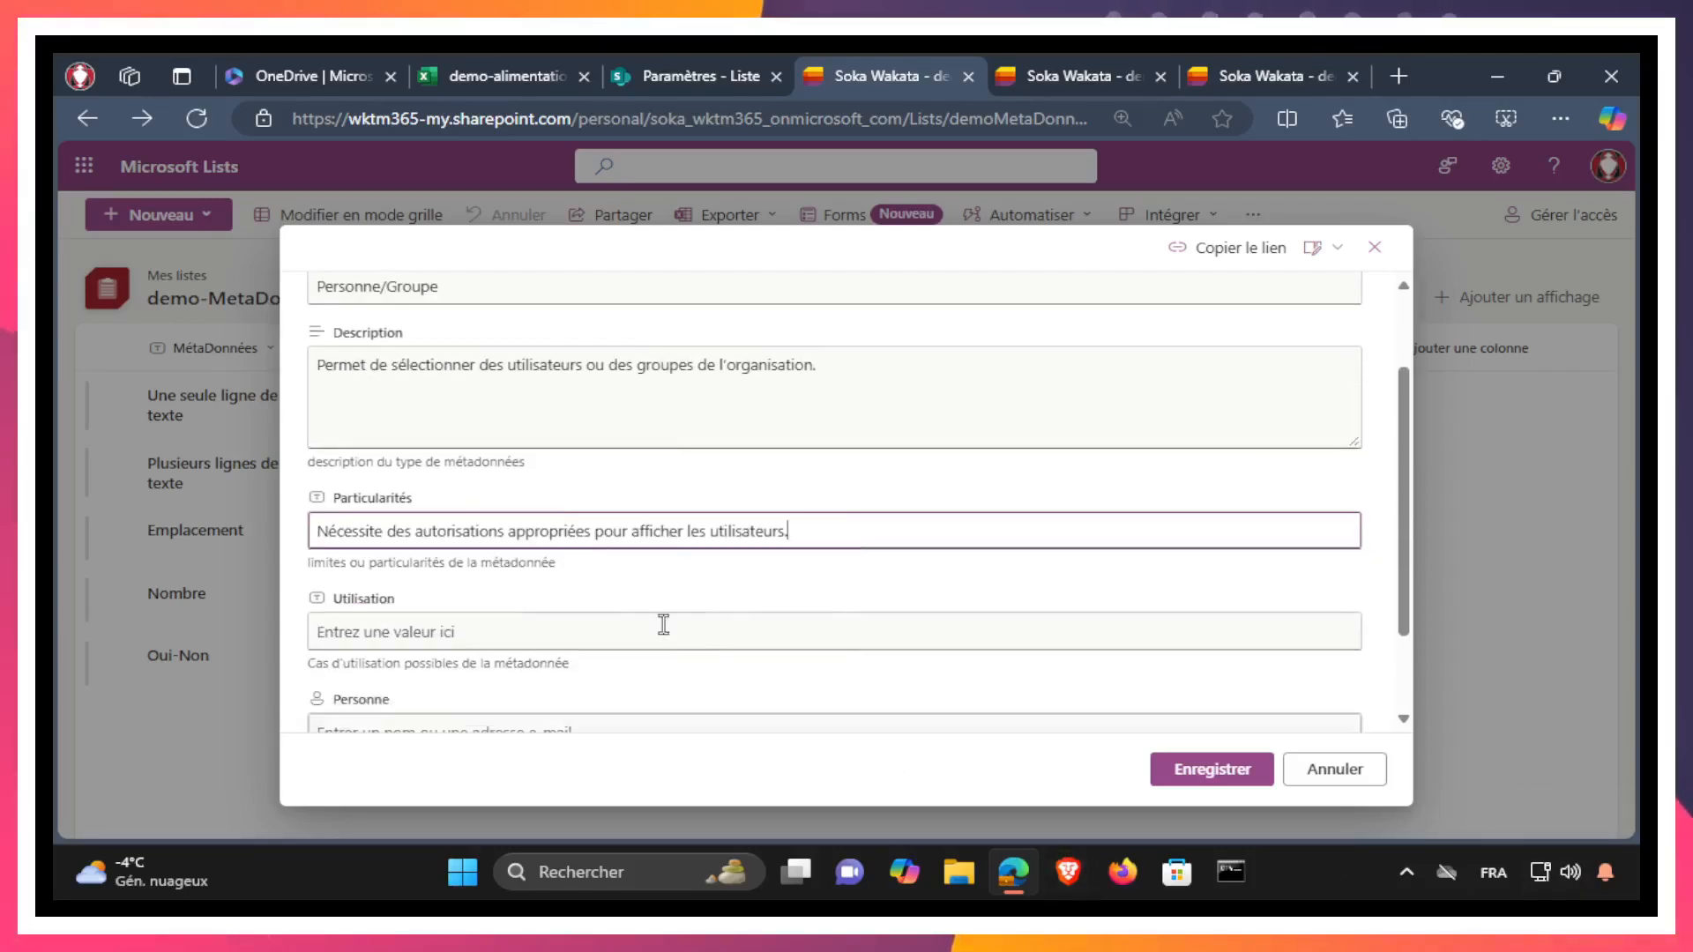
{"action": "left_click", "coordinate": [534, 636]}
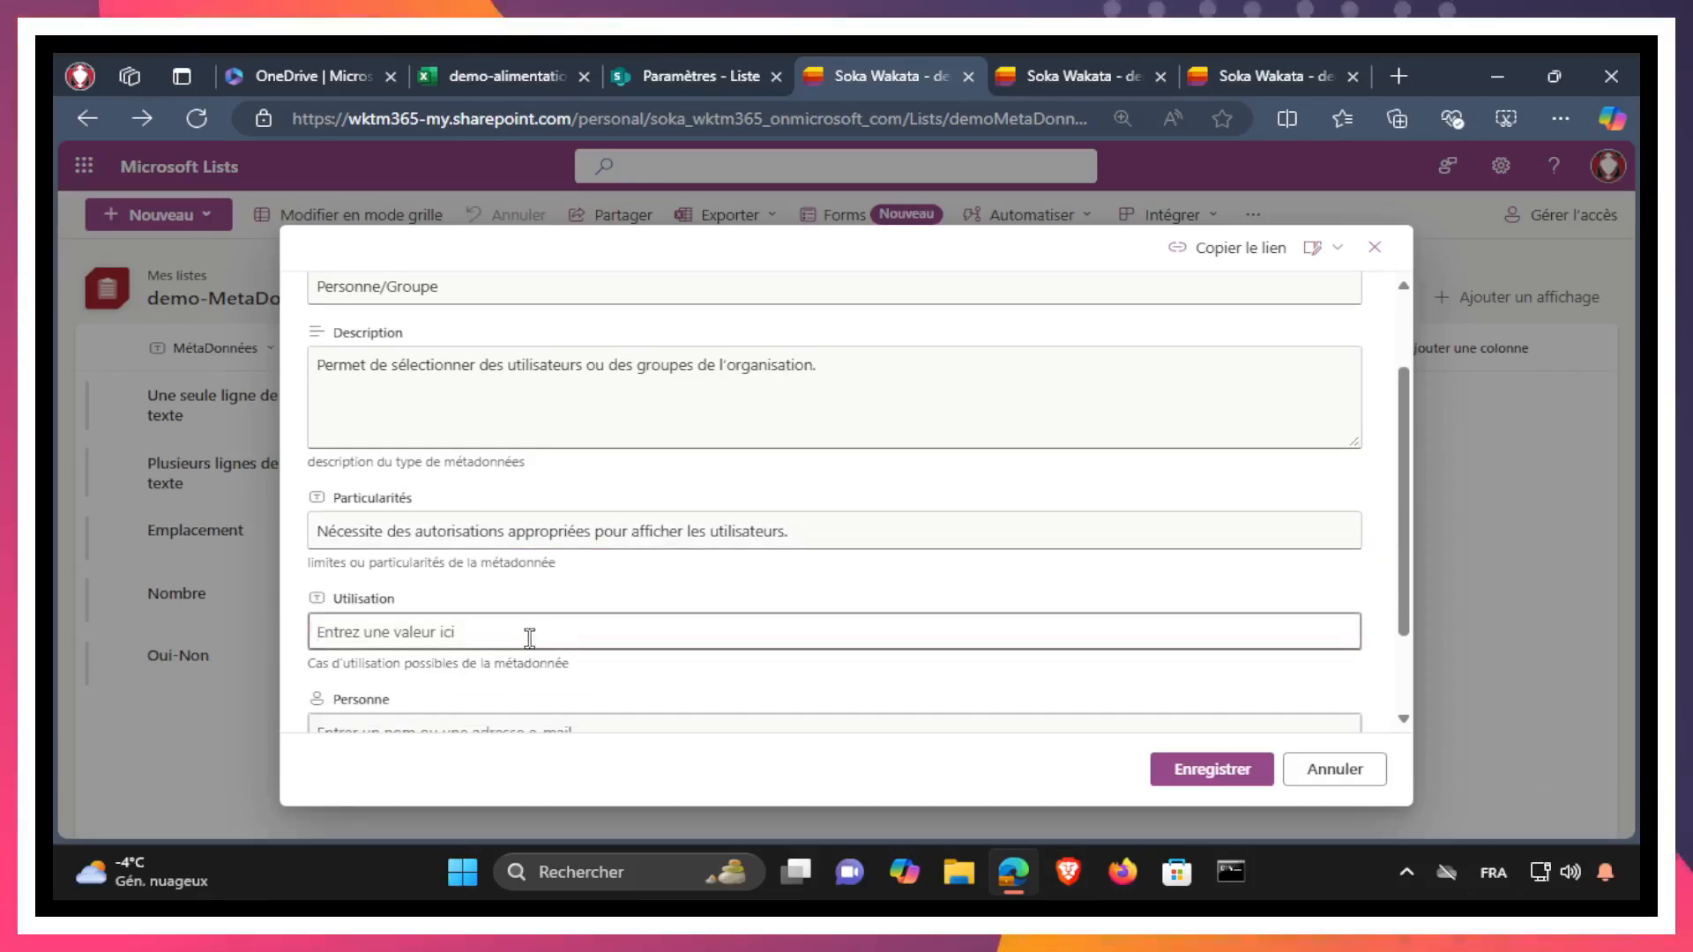
{"action": "type", "text": "Assignation de tâches, suivi des responsables."}
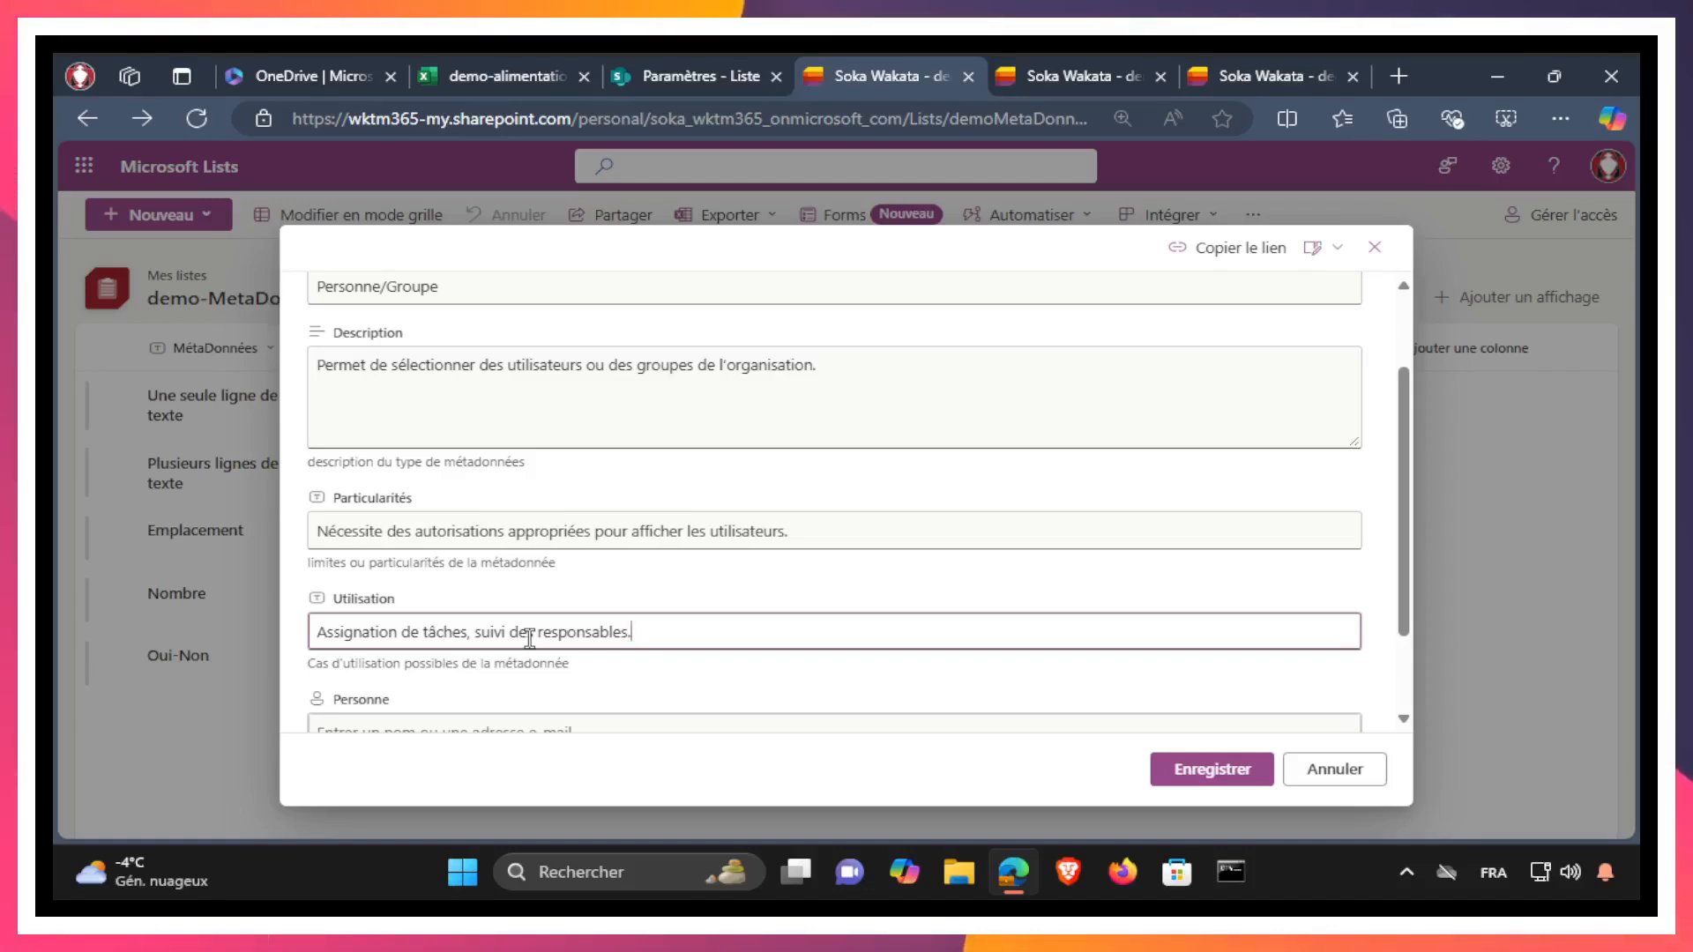
Step: Try looking up several people in the new item's Personne field, clearing each search entry
{"action": "scroll", "coordinate": [583, 589], "scroll_direction": "down", "scroll_amount": 2}
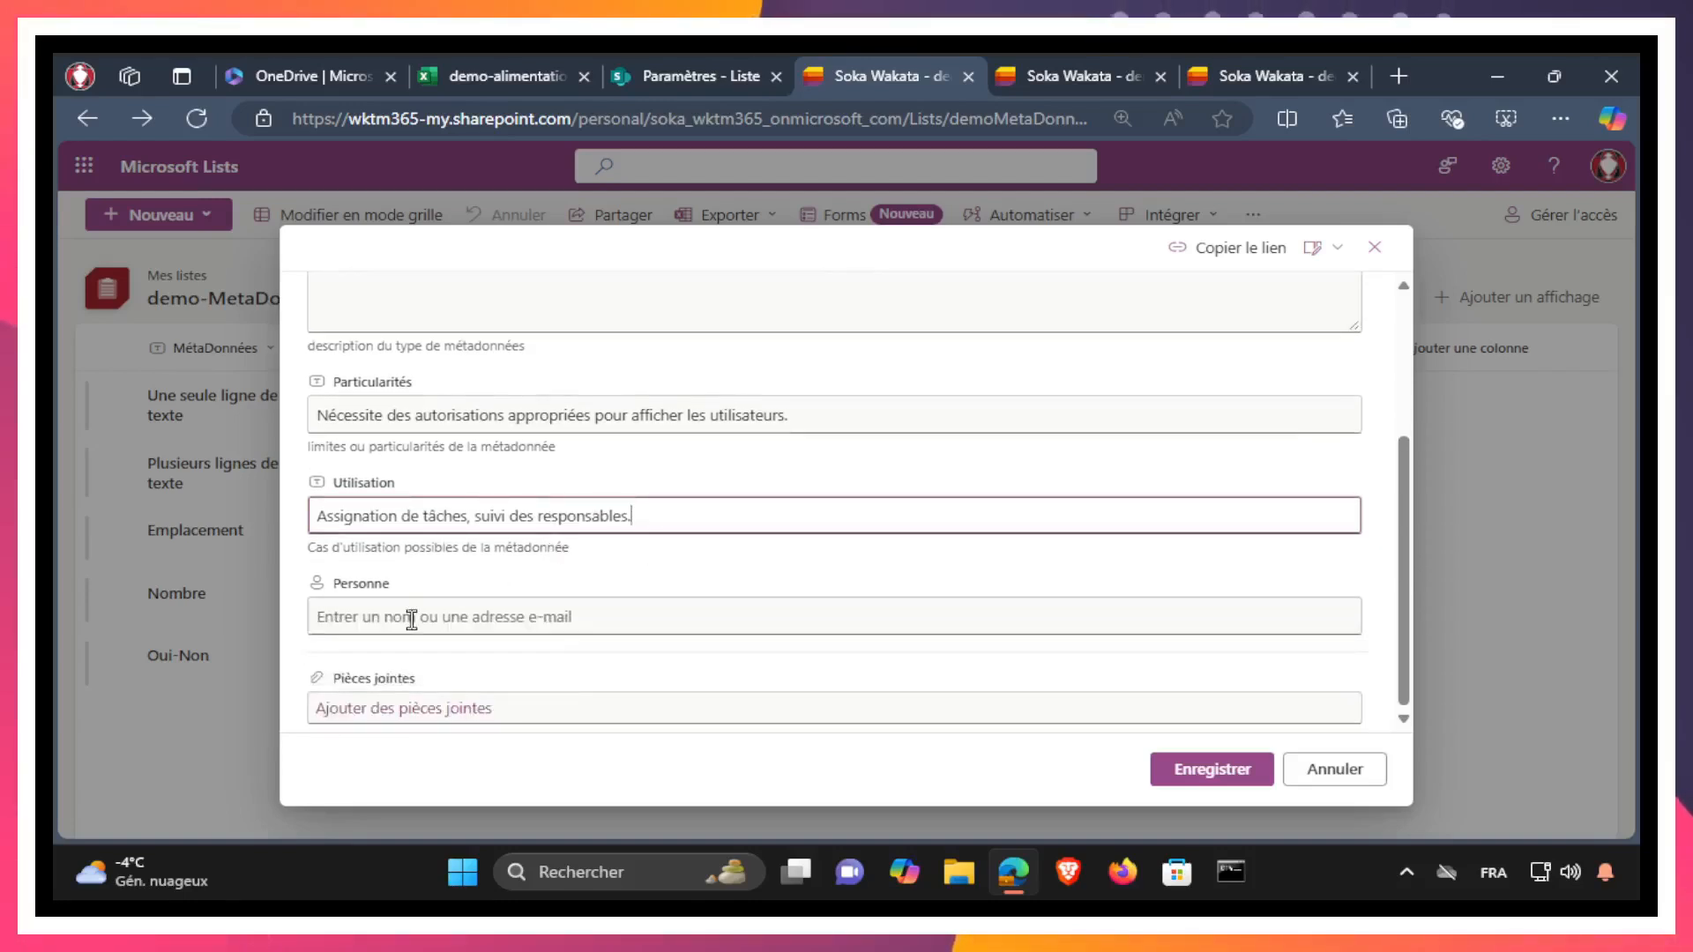
{"action": "left_click", "coordinate": [379, 618]}
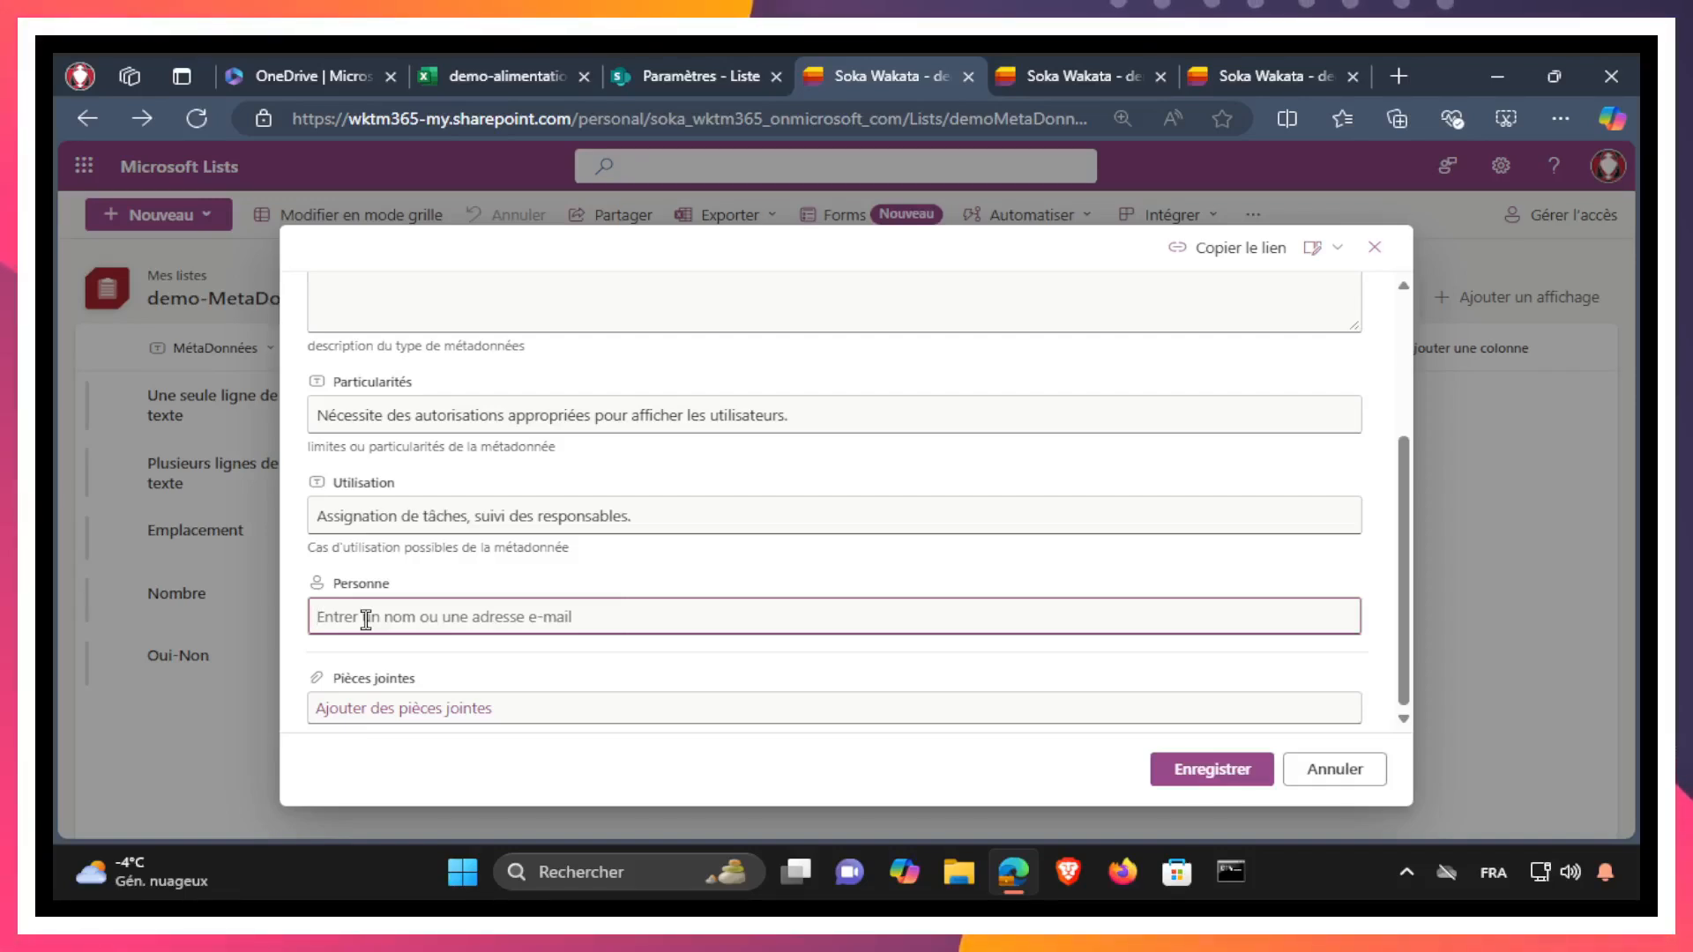
{"action": "type", "text": "soka"}
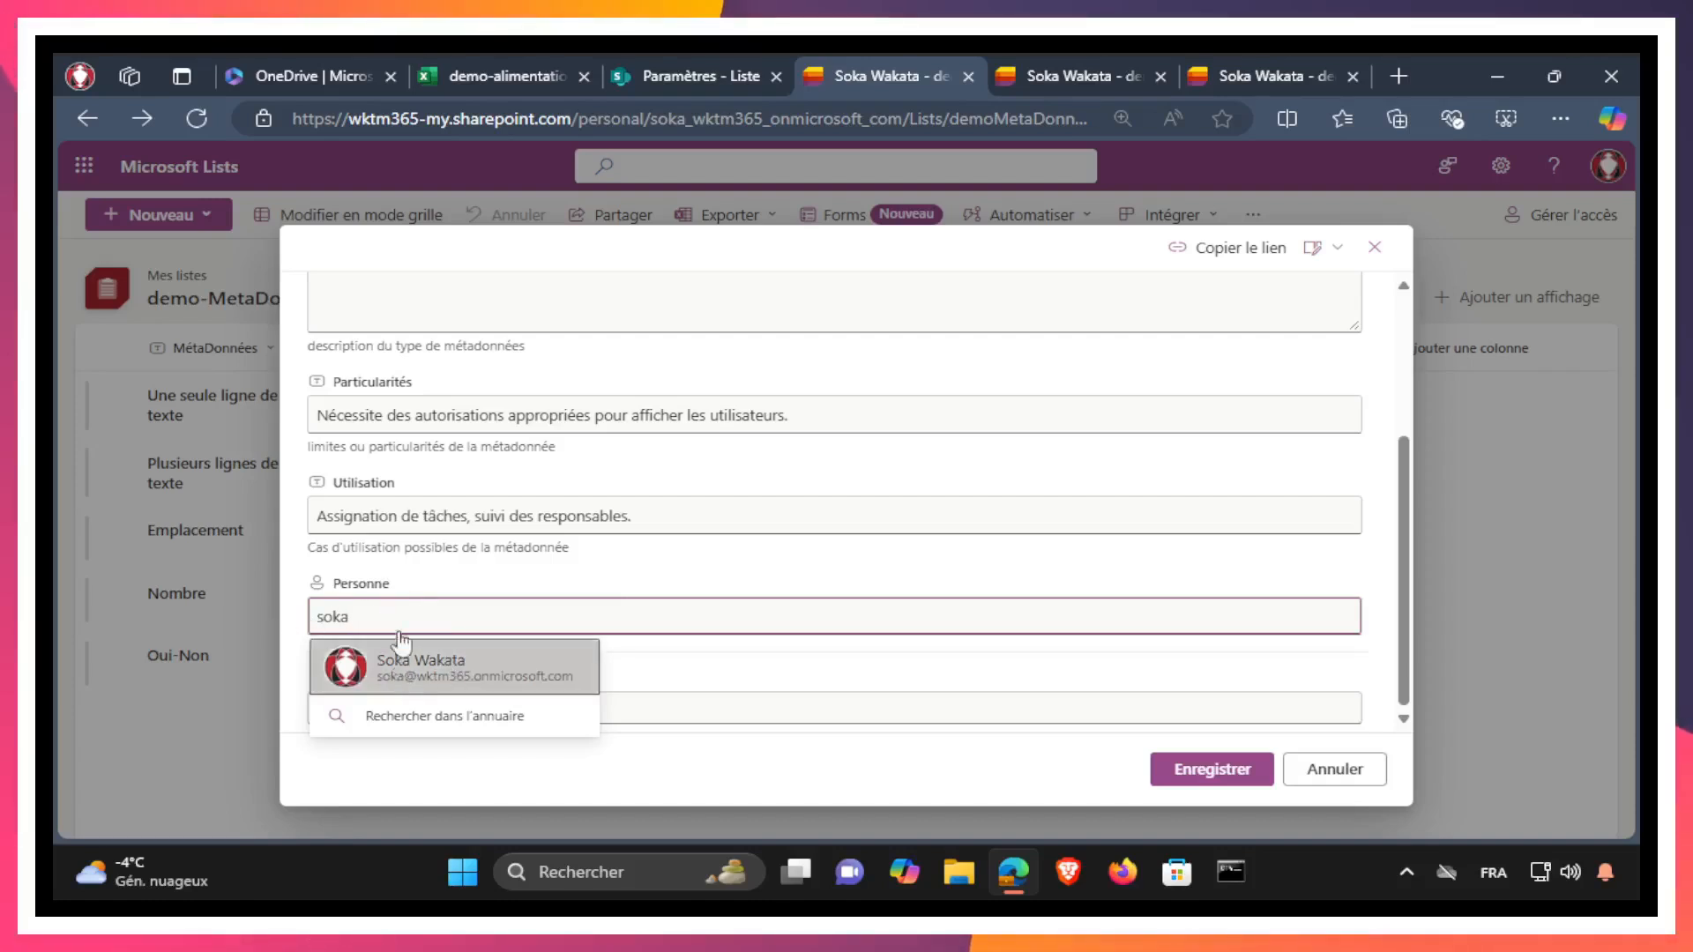
{"action": "left_click_drag", "start_coordinate": [374, 615], "coordinate": [262, 608]}
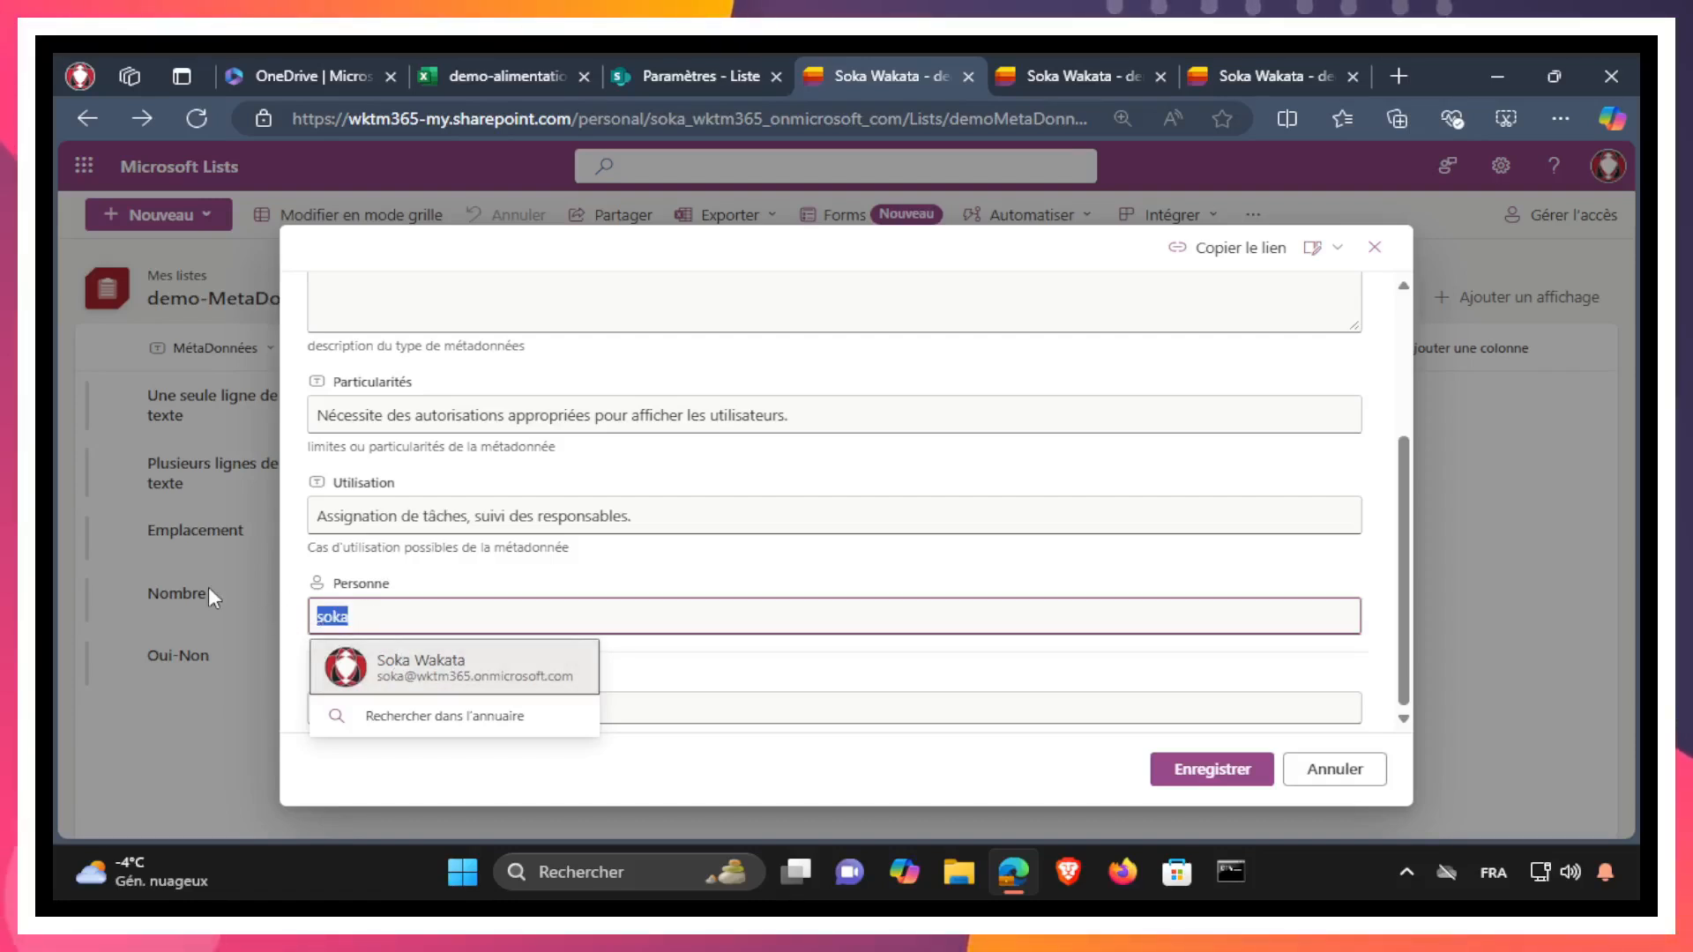
{"action": "type", "text": "ale"}
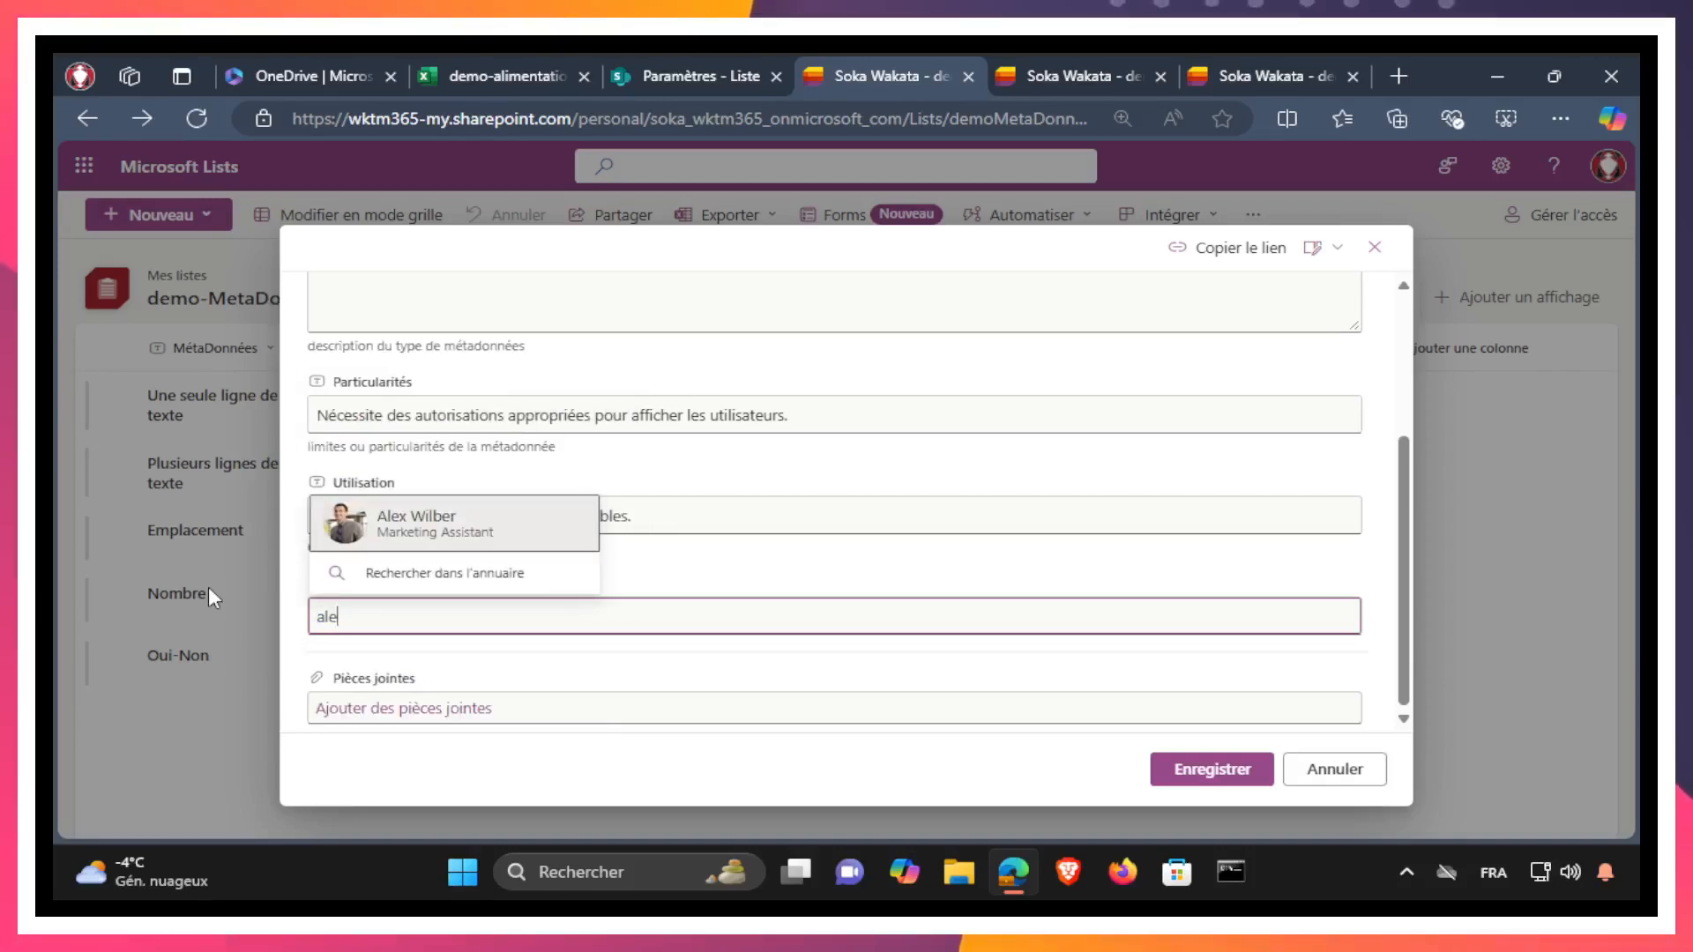
{"action": "key", "text": "BackSpace"}
{"action": "key", "text": "BackSpace"}
{"action": "key", "text": "BackSpace"}
{"action": "type", "text": "p"}
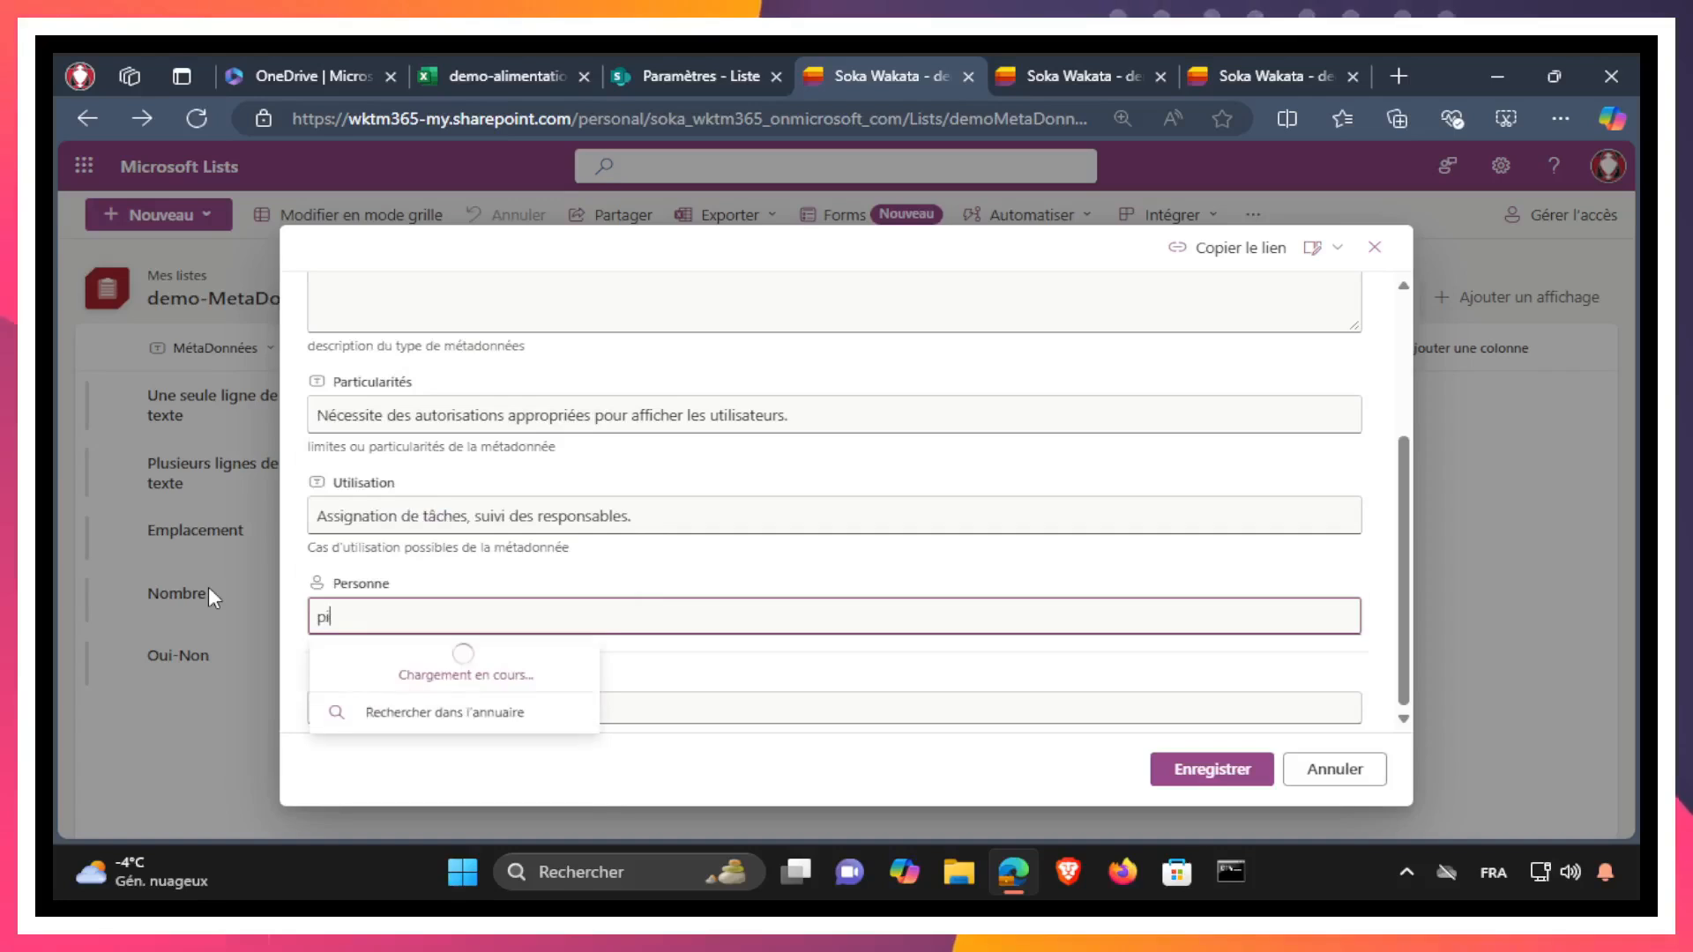
{"action": "key", "text": "BackSpace"}
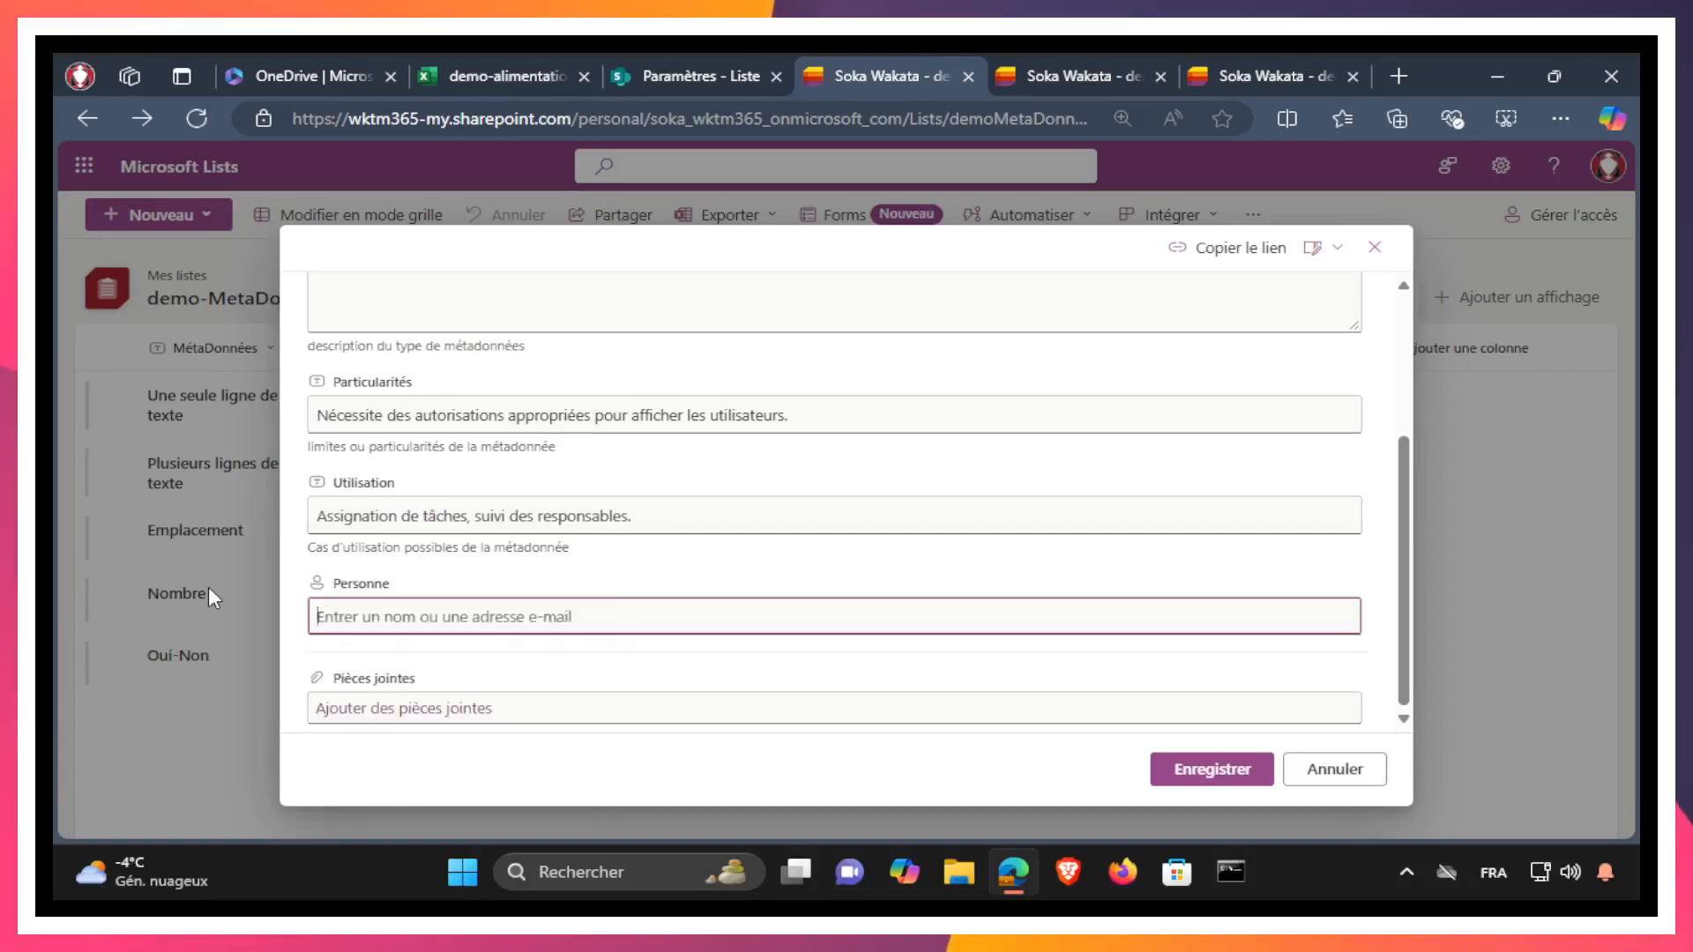
{"action": "type", "text": "pa"}
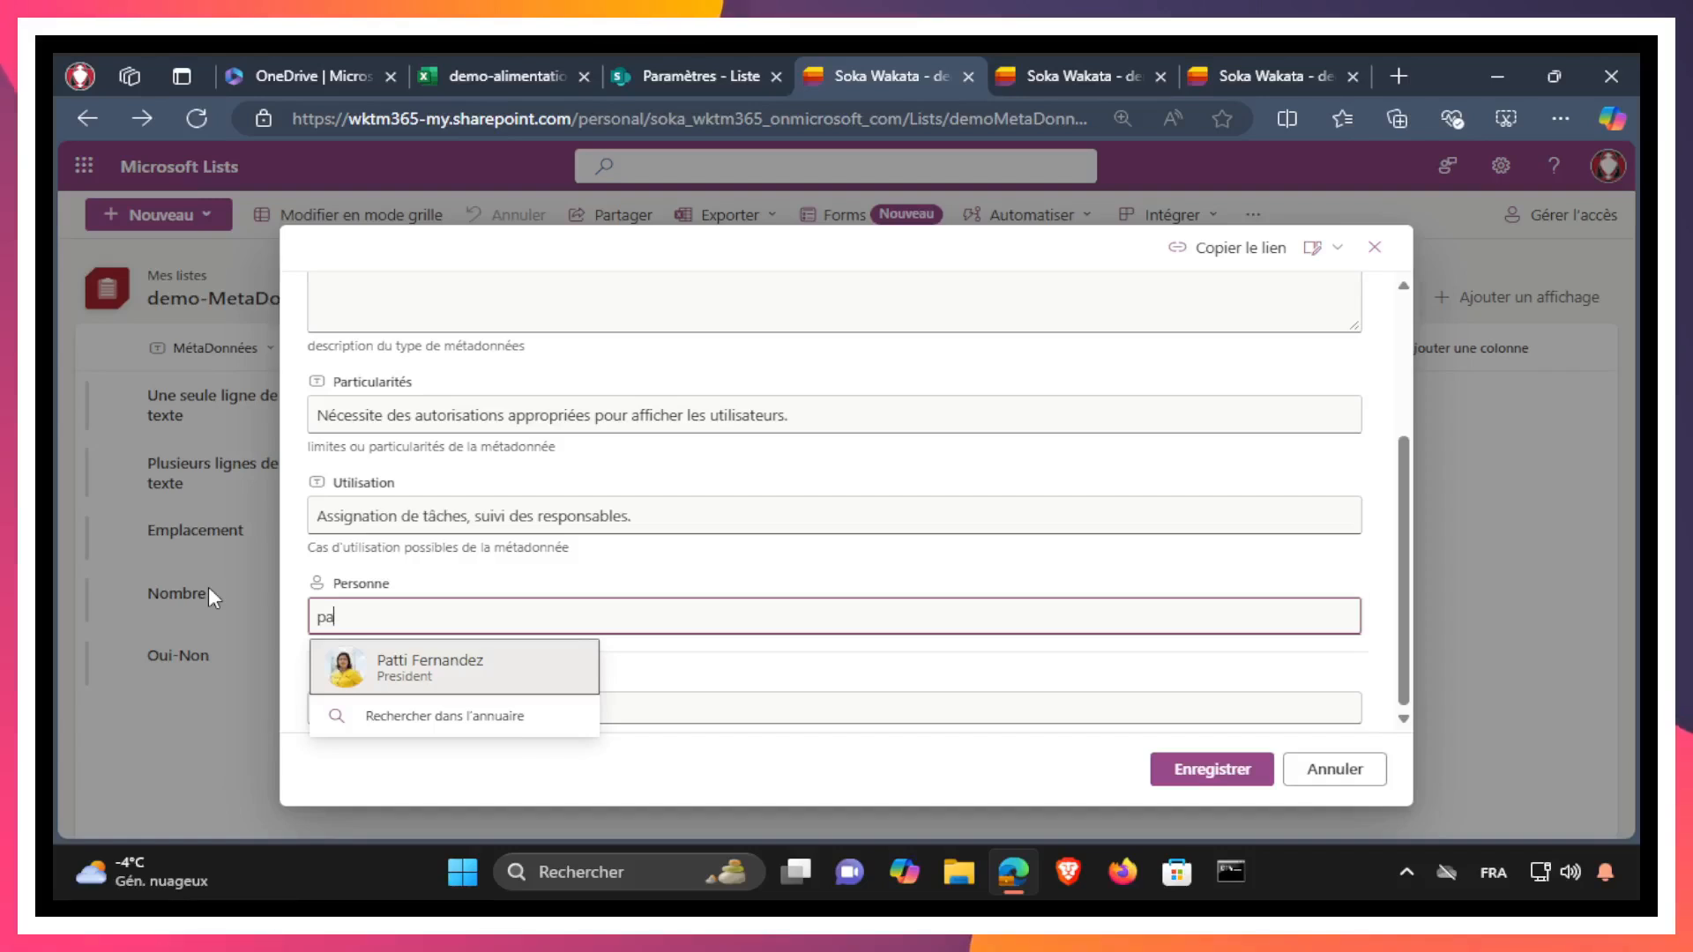
{"action": "key", "text": "BackSpace"}
{"action": "key", "text": "BackSpace"}
{"action": "type", "text": "pa"}
{"action": "key", "text": "BackSpace"}
{"action": "key", "text": "BackSpace"}
{"action": "type", "text": "mo"}
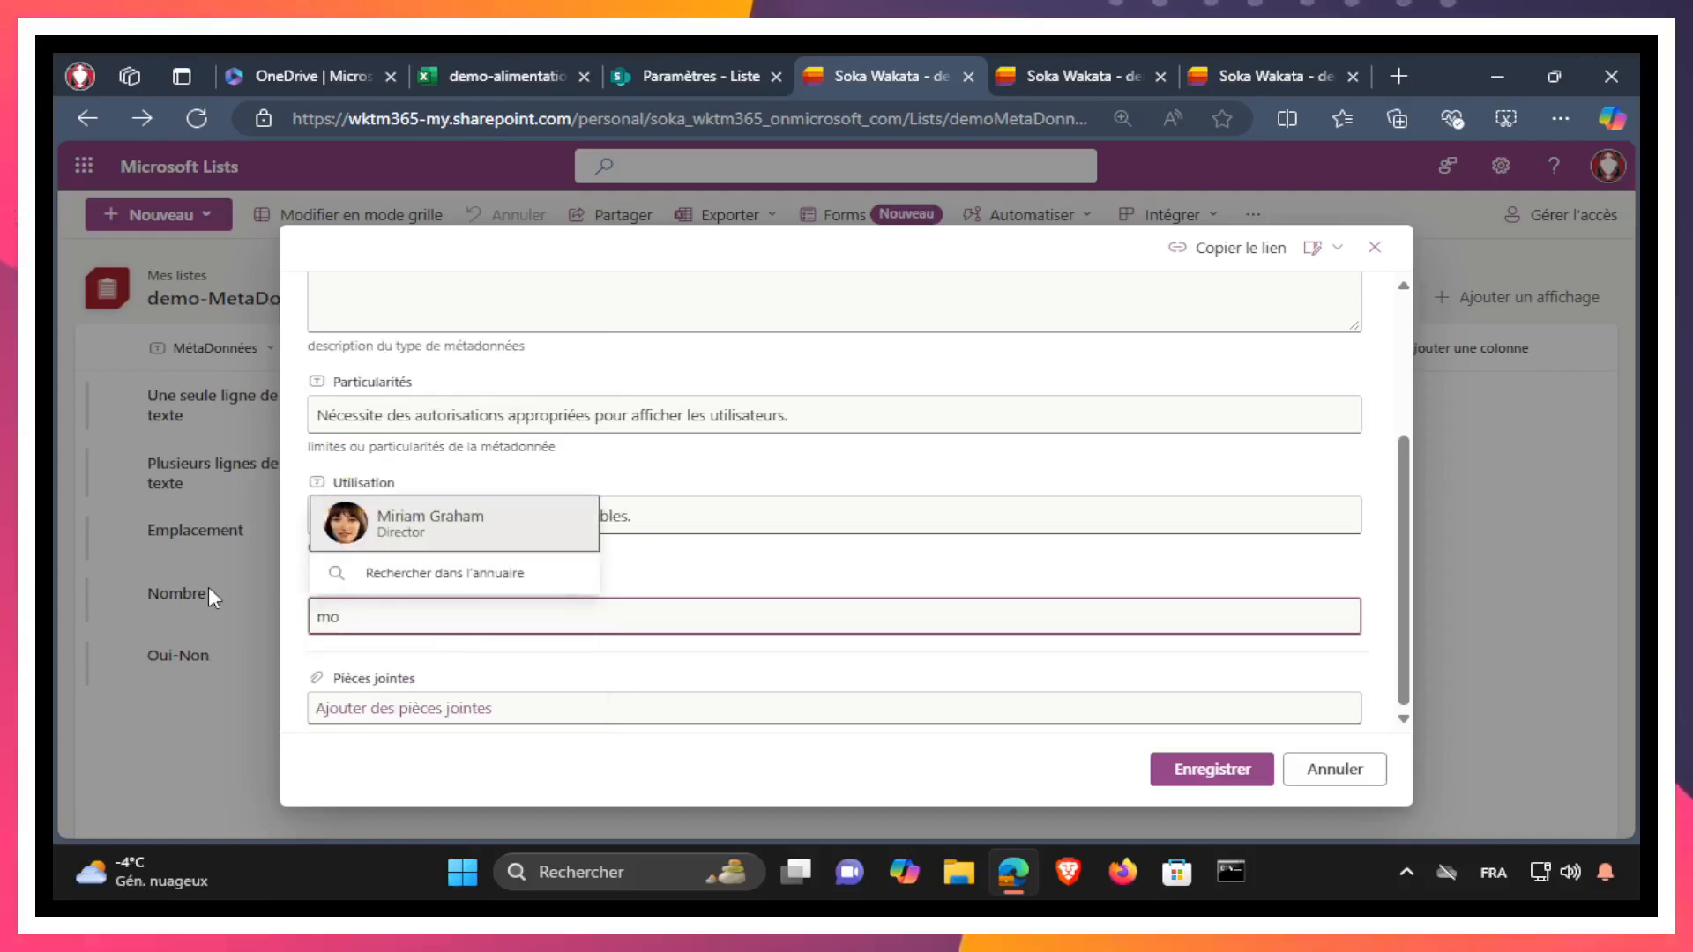
{"action": "key", "text": "BackSpace"}
{"action": "key", "text": "BackSpace"}
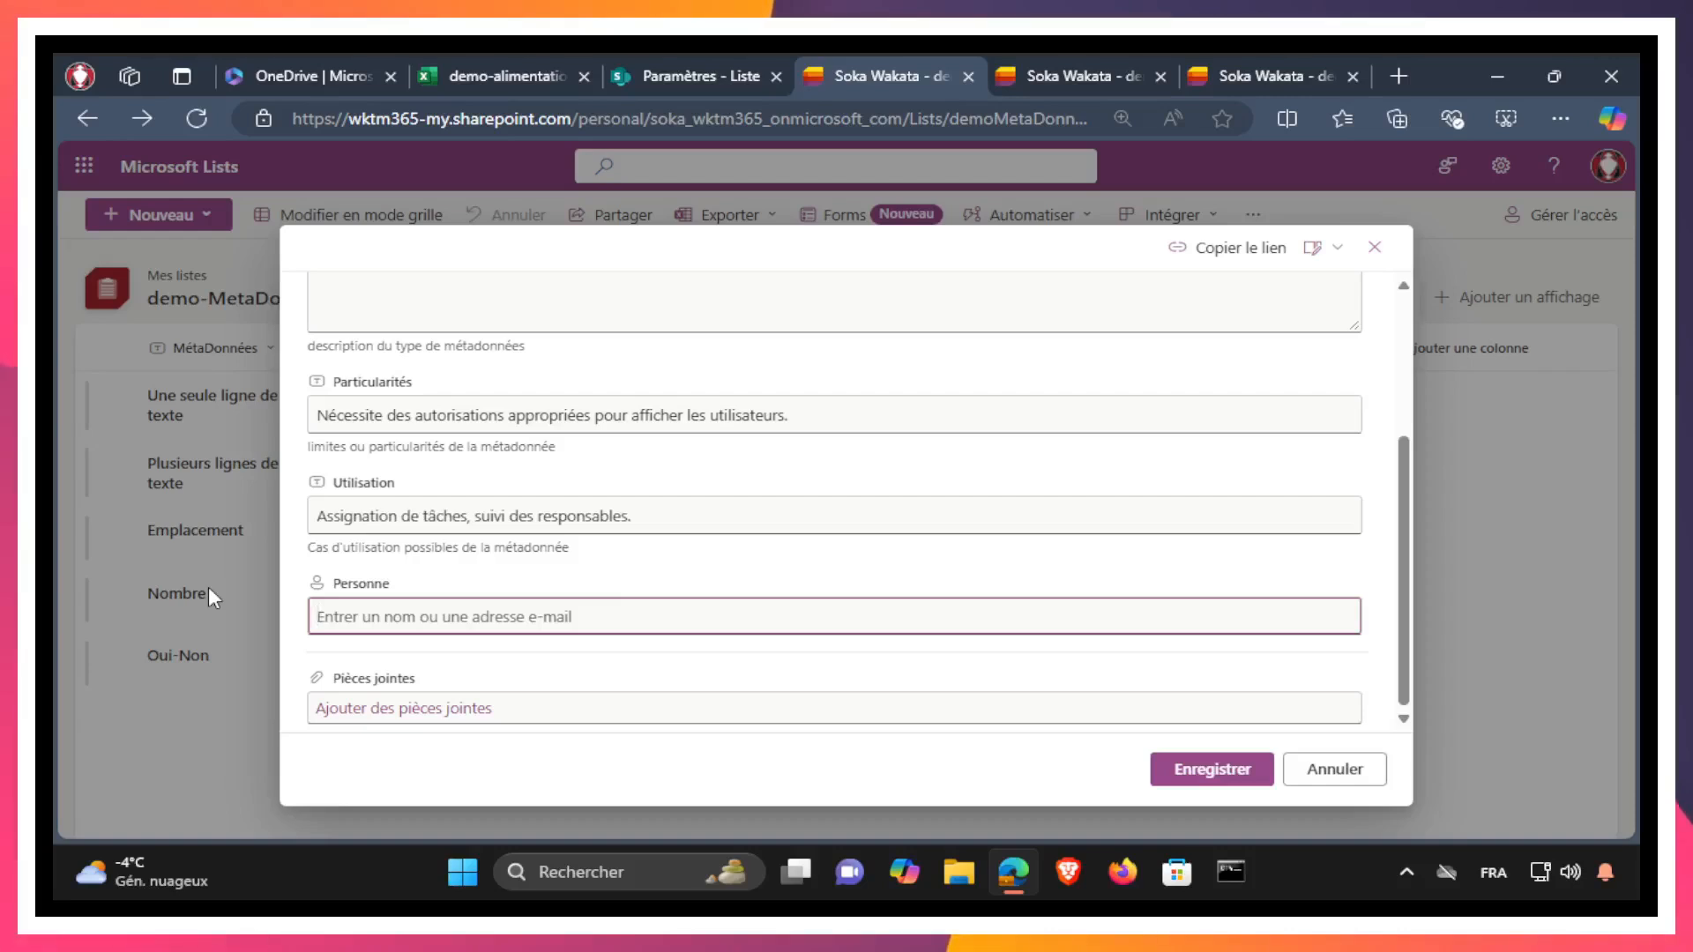
Step: Search for the marketing assistant by first name and assign that person in the Personne field
{"action": "type", "text": "ale"}
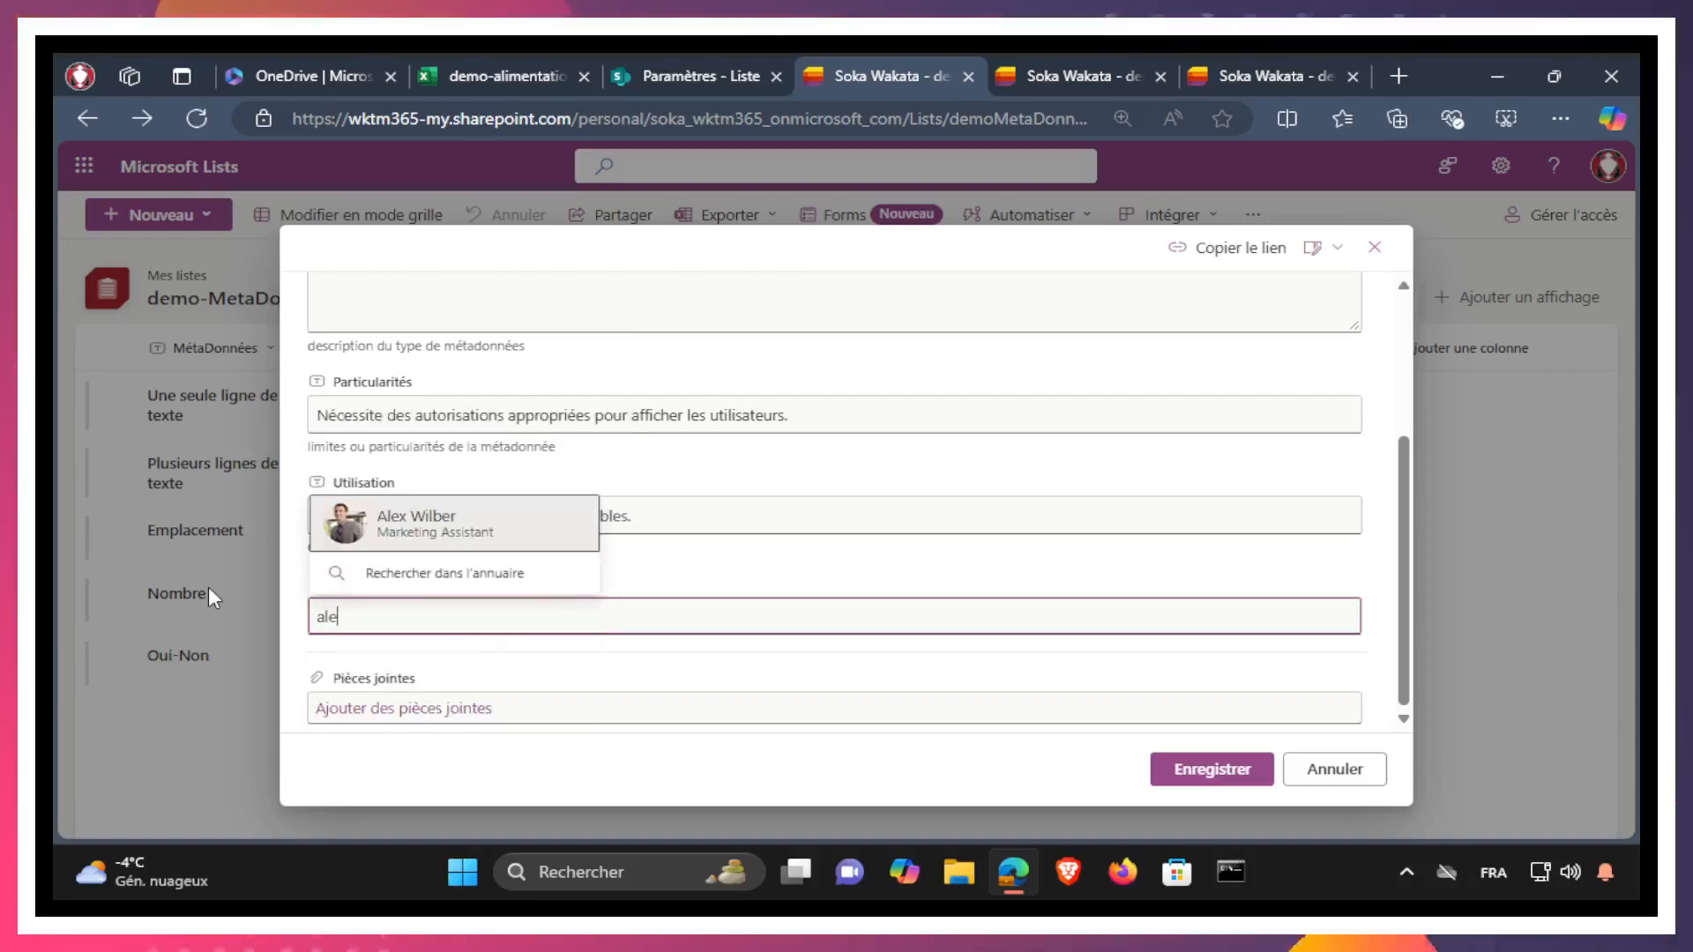
{"action": "left_click", "coordinate": [413, 523]}
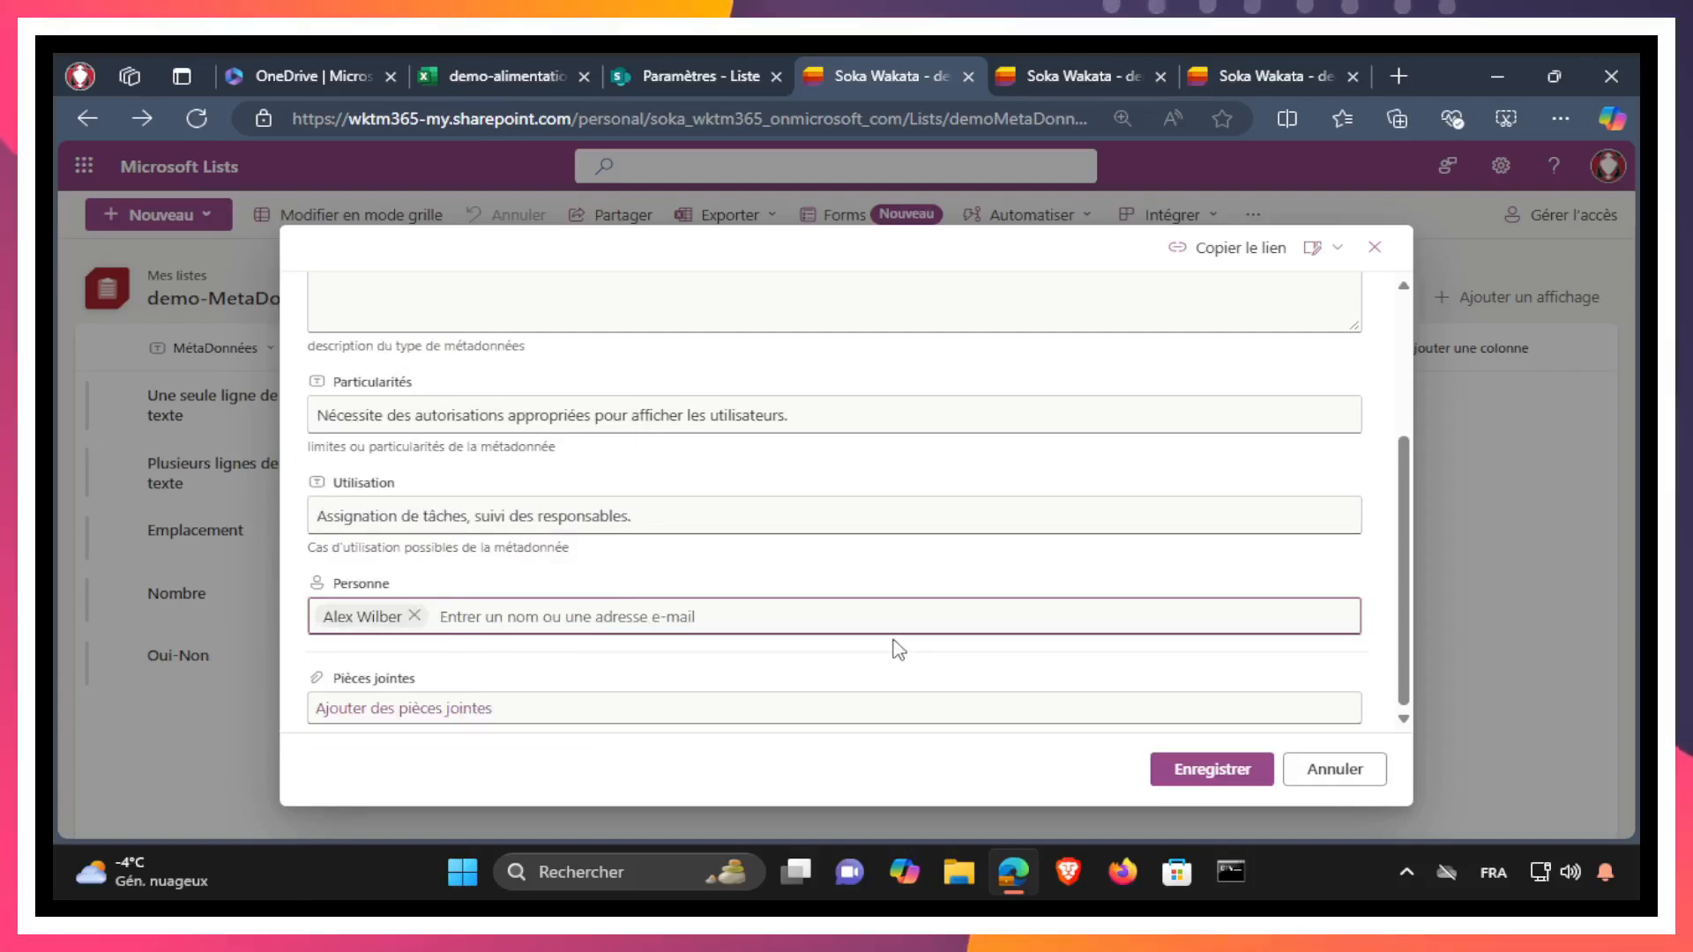
Step: Try replacing the person assigned in the Personne field with the WKTM365 Members group
{"action": "left_click", "coordinate": [414, 617]}
{"action": "type", "text": "wa"}
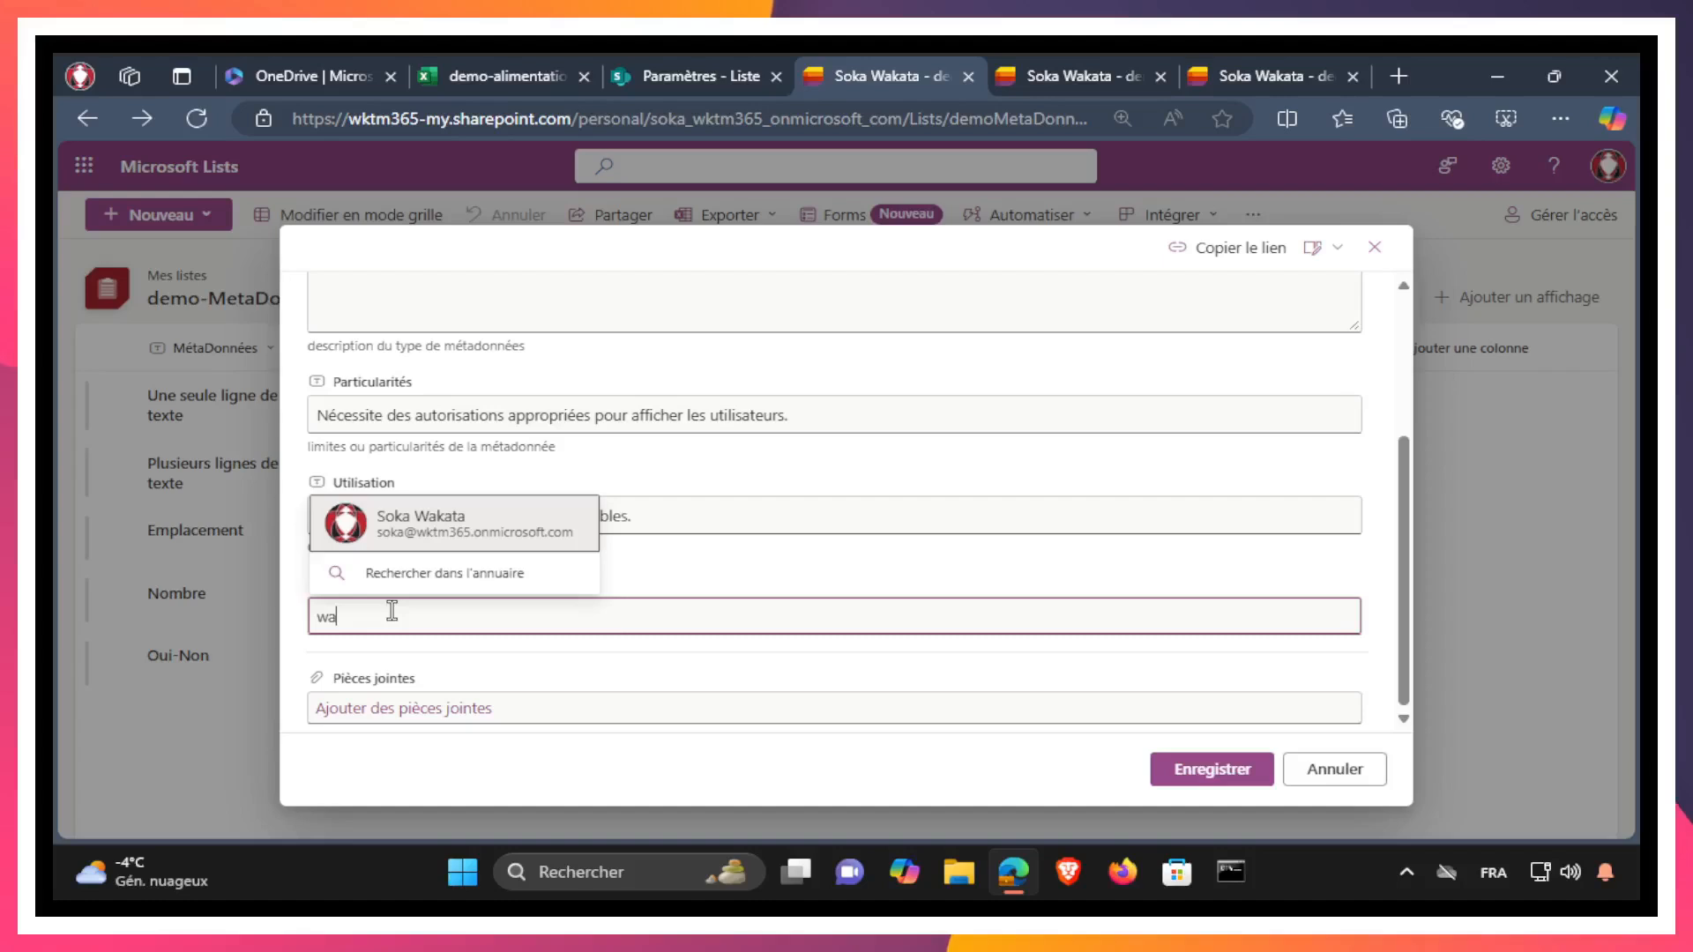
{"action": "key", "text": "BackSpace"}
{"action": "type", "text": "k"}
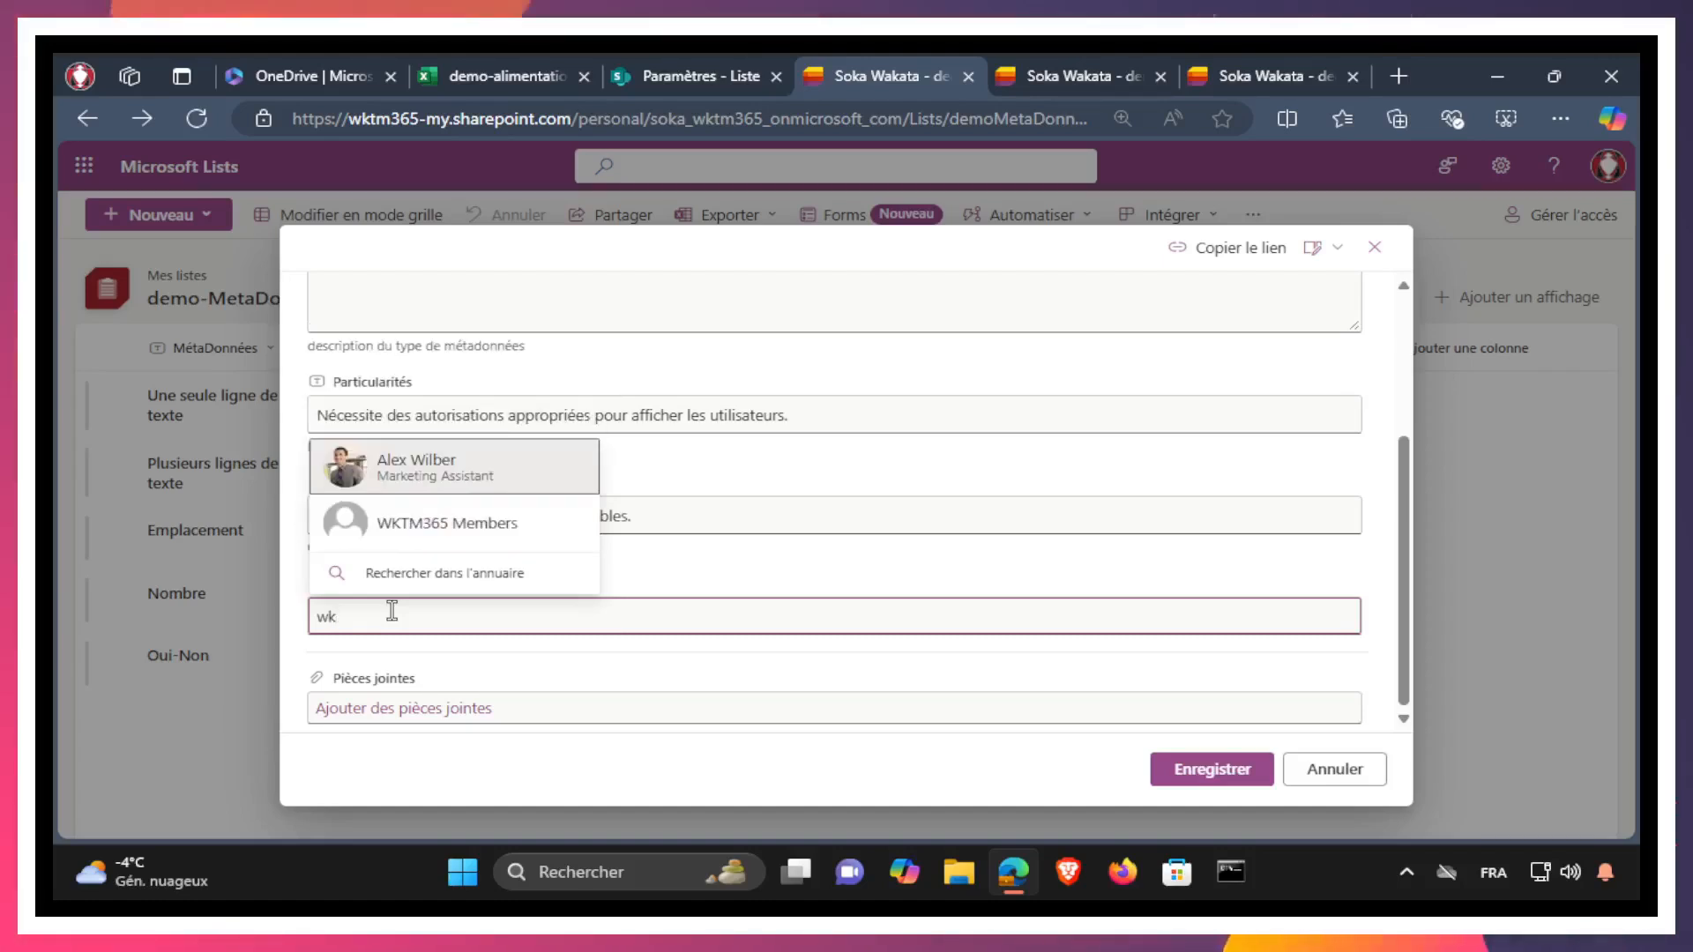
{"action": "type", "text": "t"}
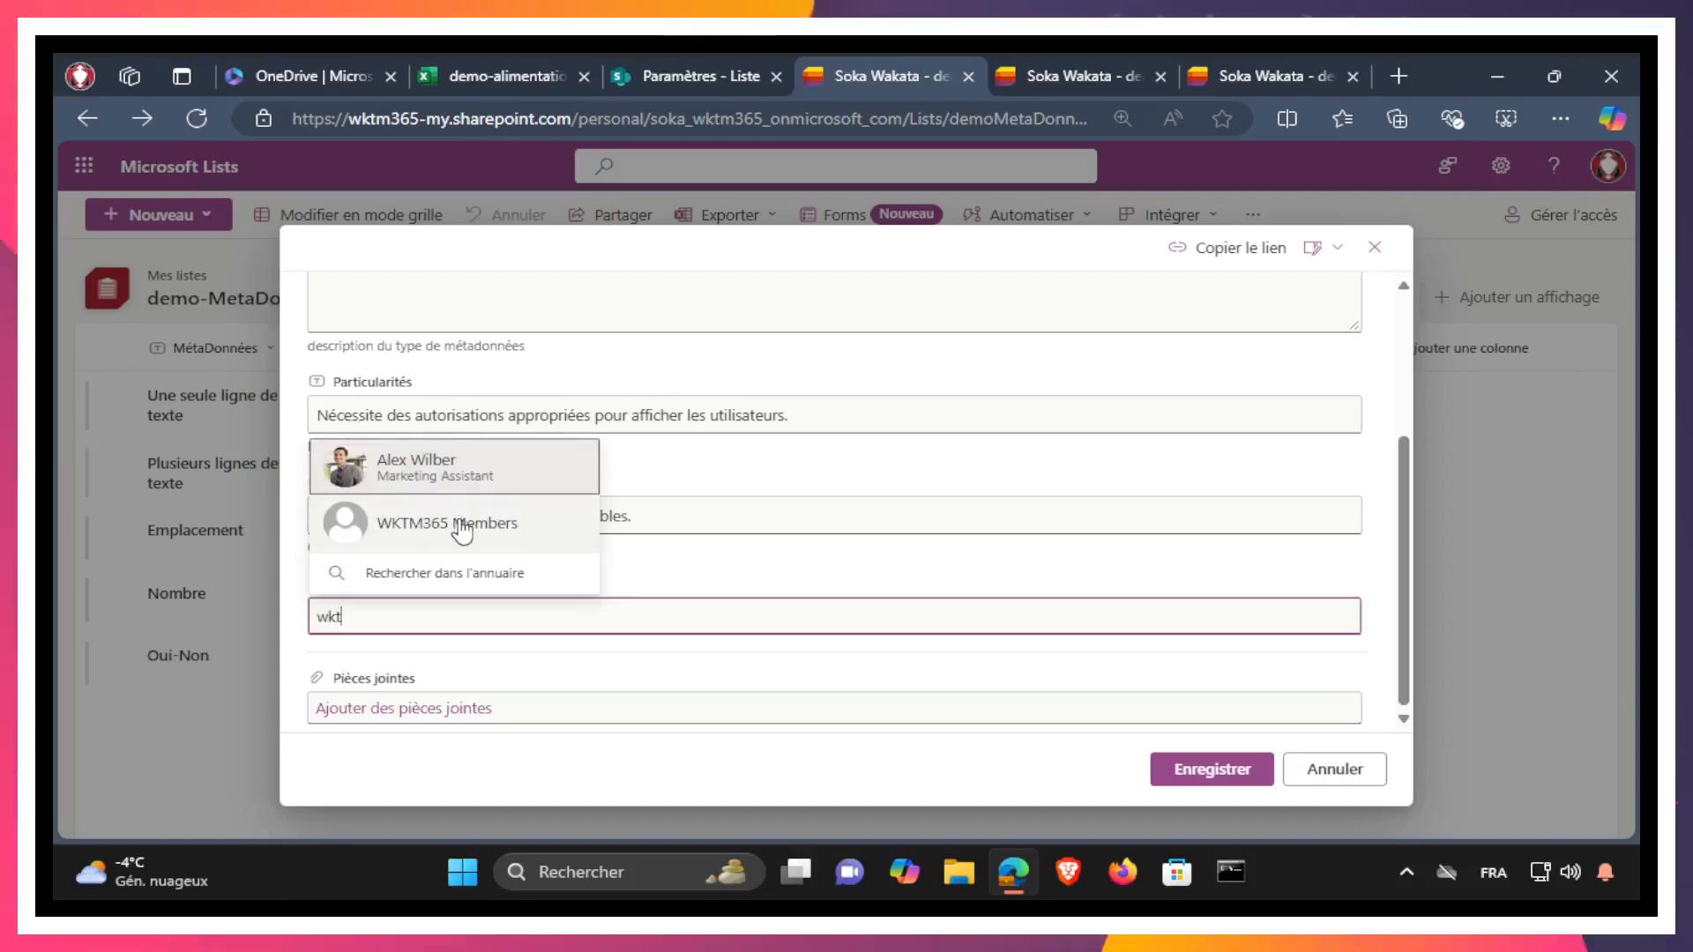
{"action": "left_click", "coordinate": [462, 530]}
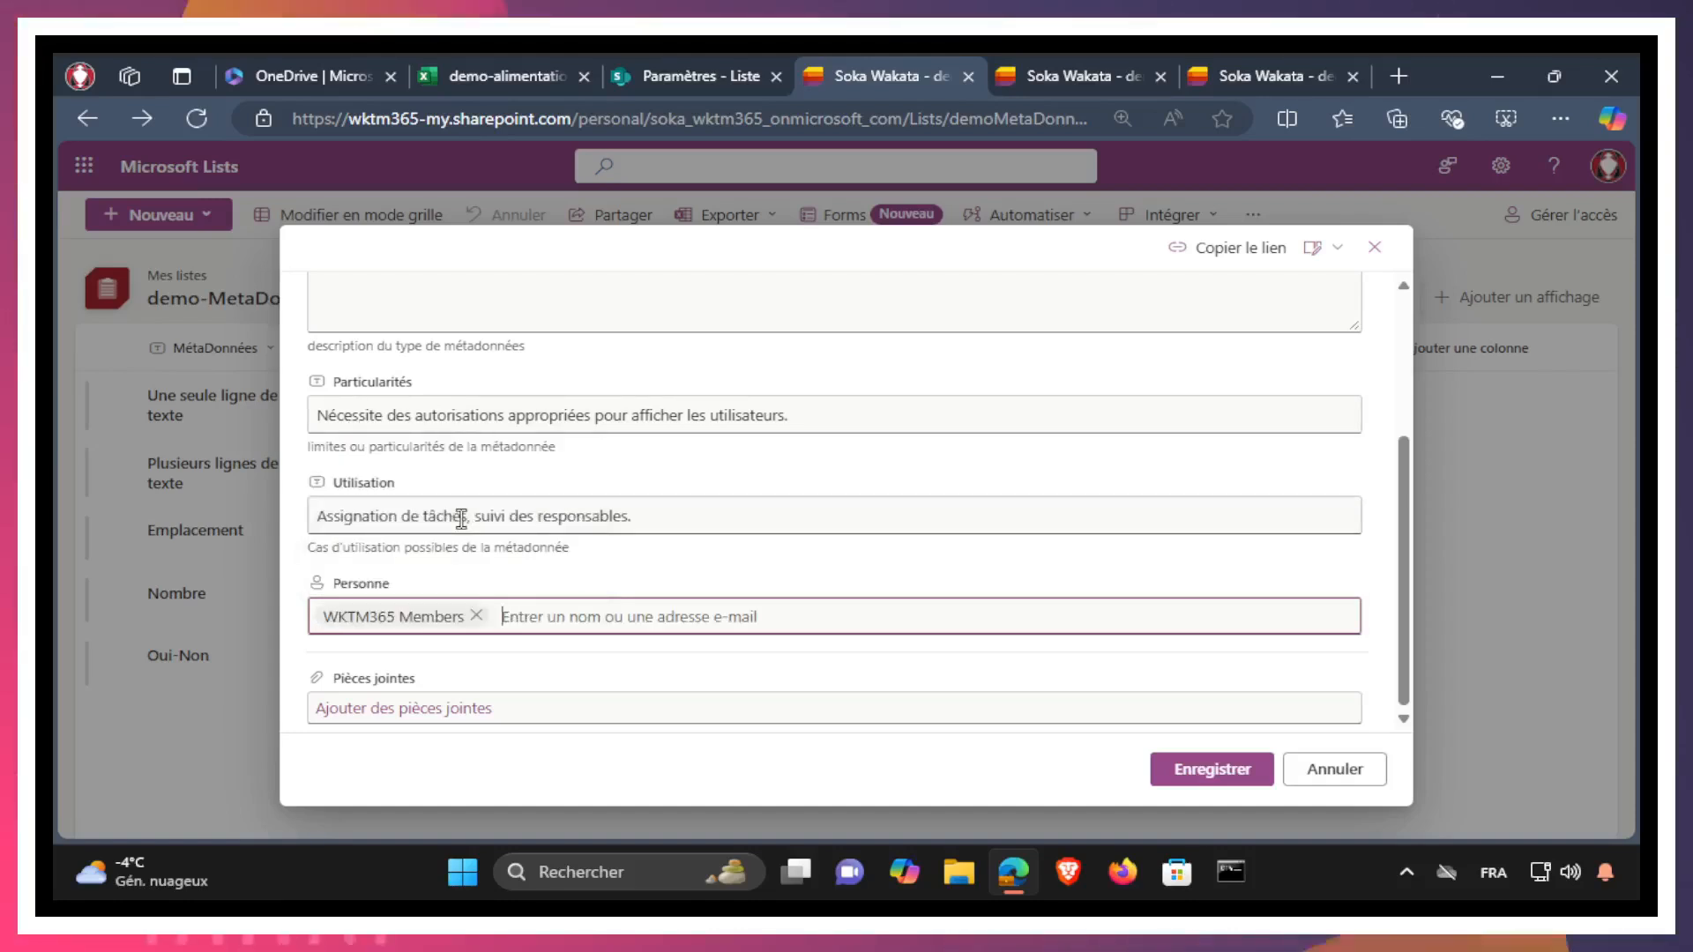
Step: Replace the group in the Personne field with the marketing assistant and save the Personne/Groupe item
{"action": "left_click", "coordinate": [475, 615]}
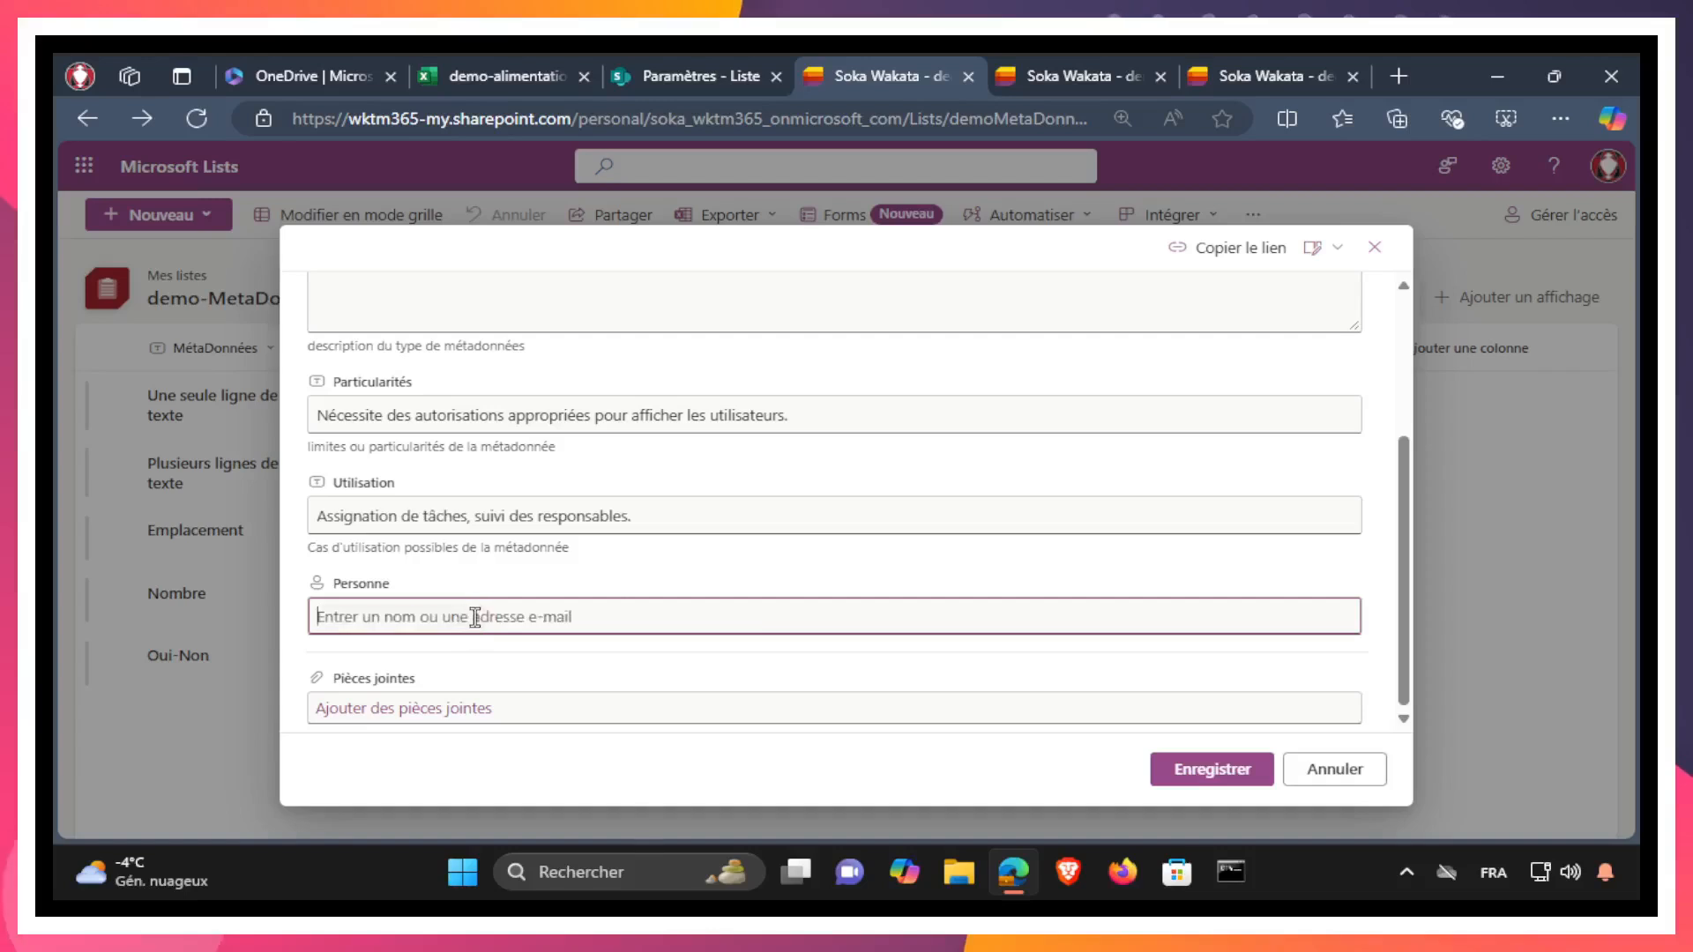
{"action": "type", "text": "alex"}
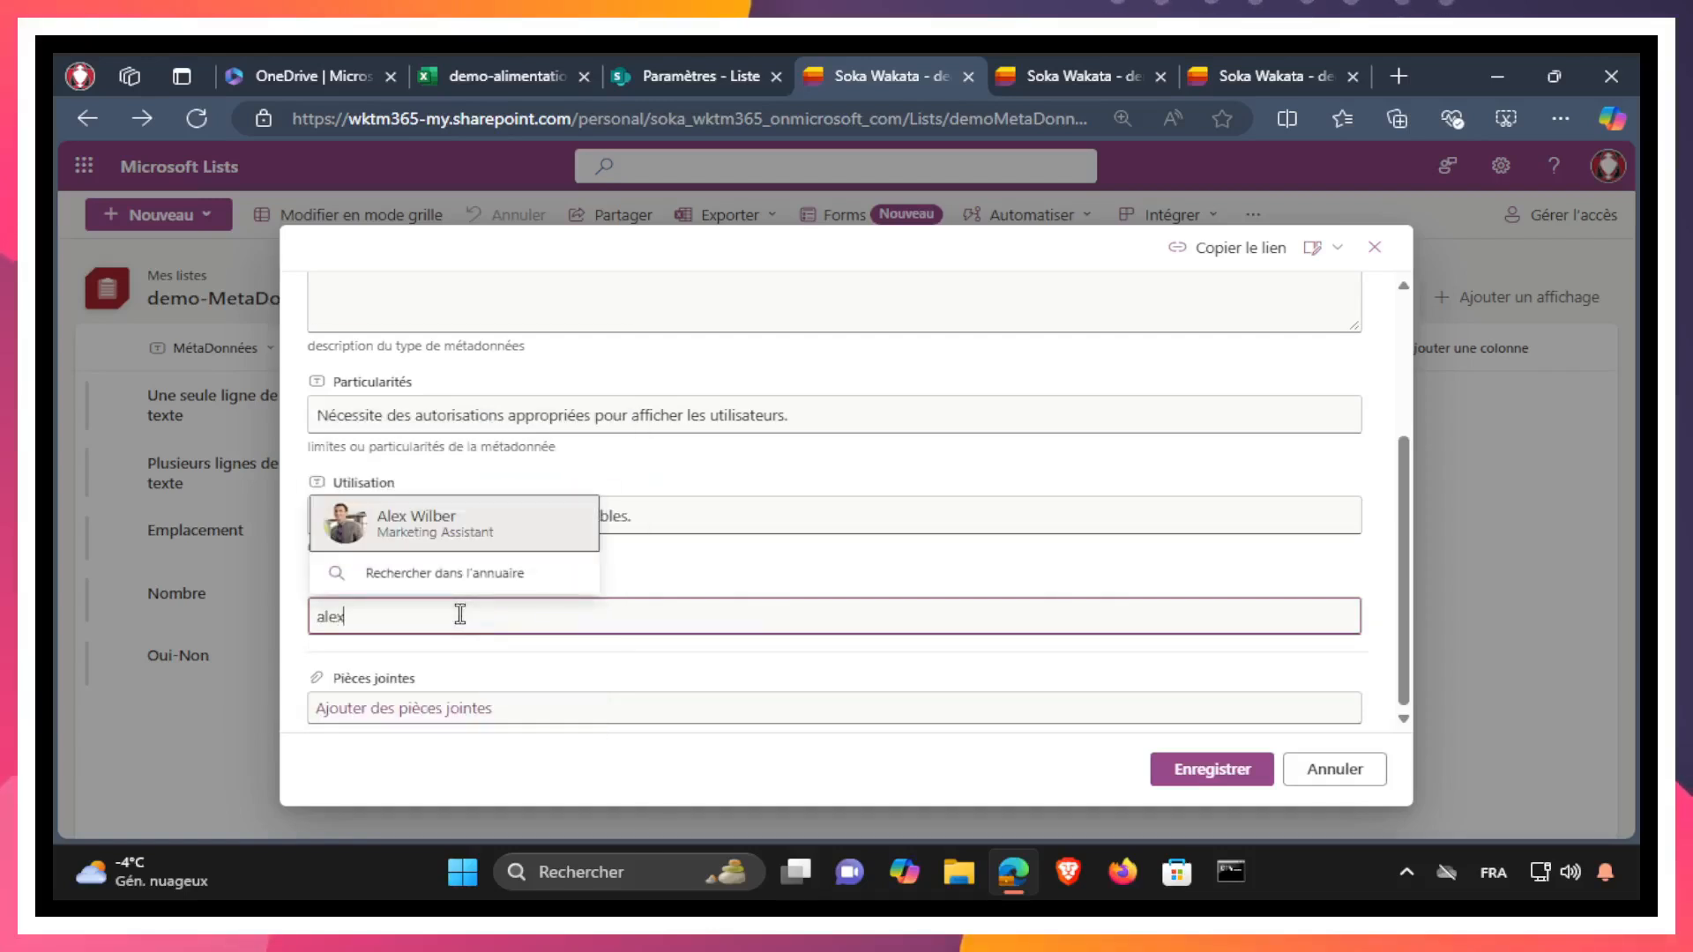
{"action": "left_click", "coordinate": [480, 516]}
{"action": "left_click", "coordinate": [1249, 783]}
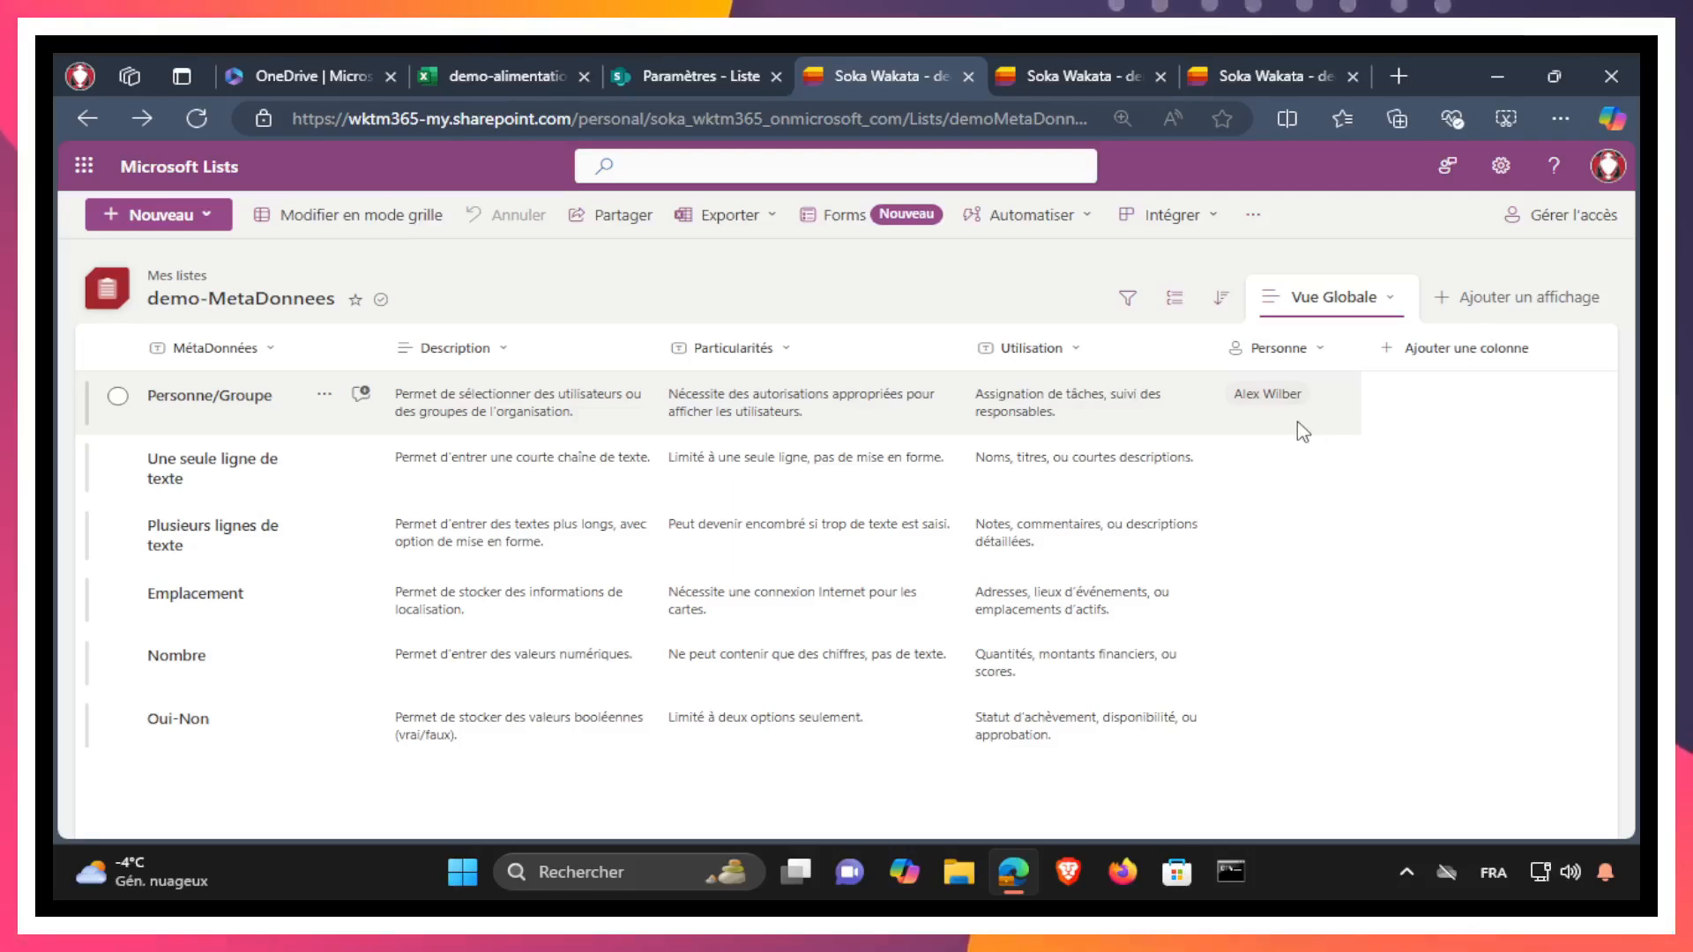
Step: Turn on profile photo display for the Personne column, save the column settings and reload the list
{"action": "left_click", "coordinate": [1318, 352]}
{"action": "mouse_move", "coordinate": [1340, 540]}
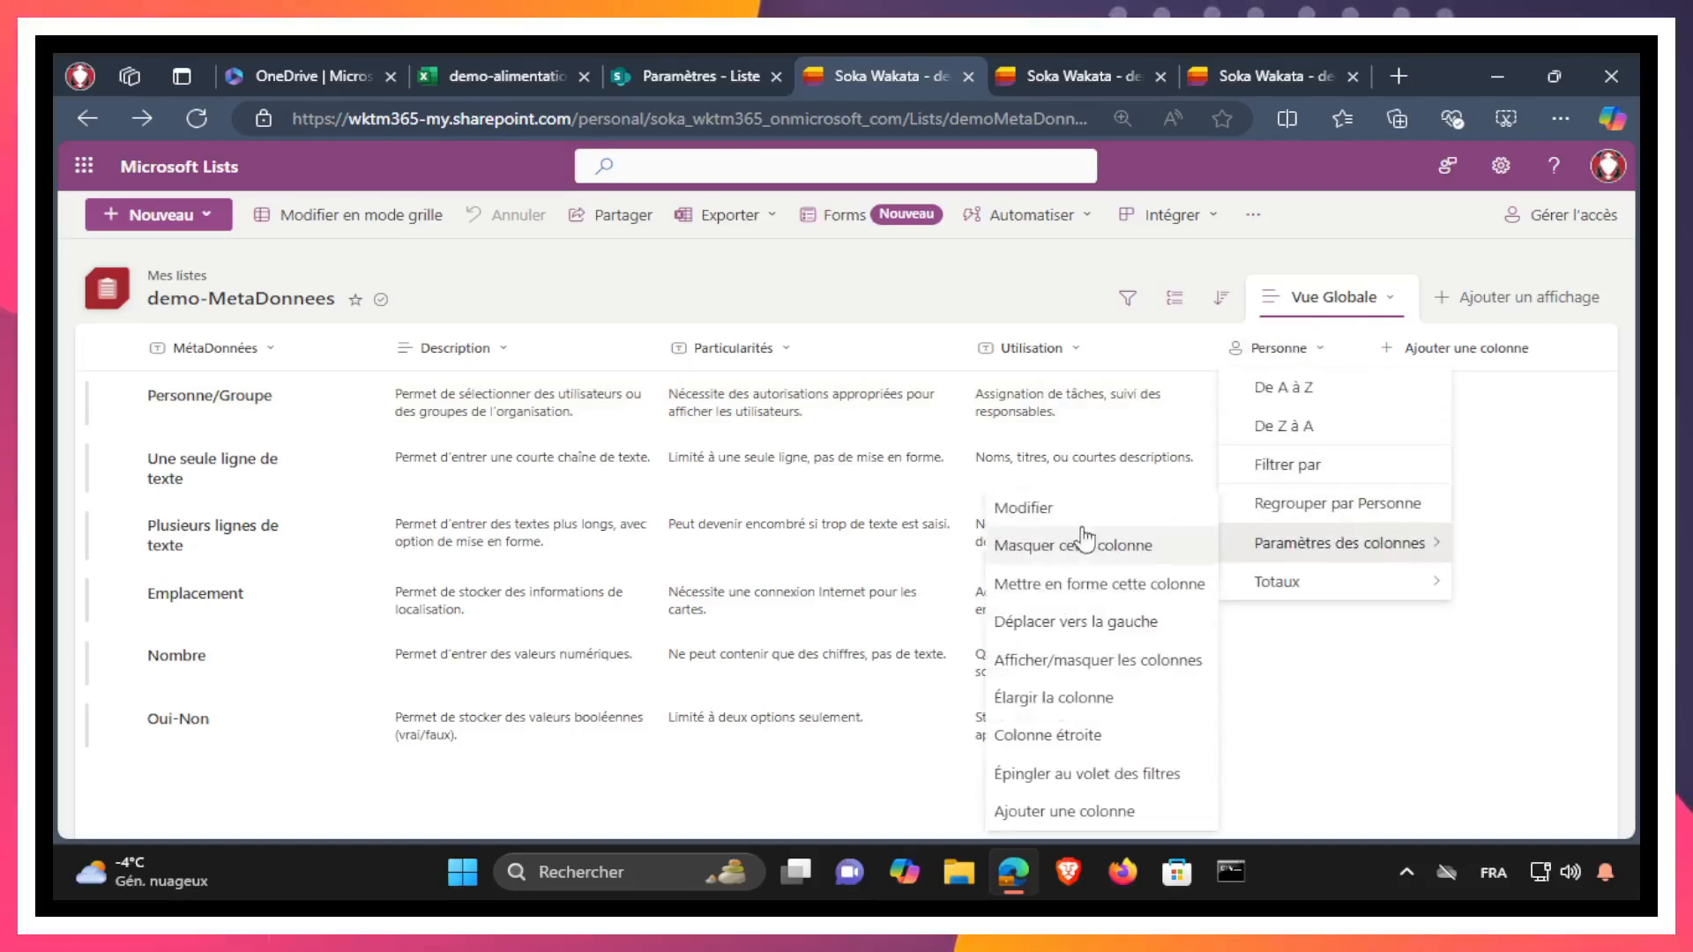
{"action": "left_click", "coordinate": [1047, 507]}
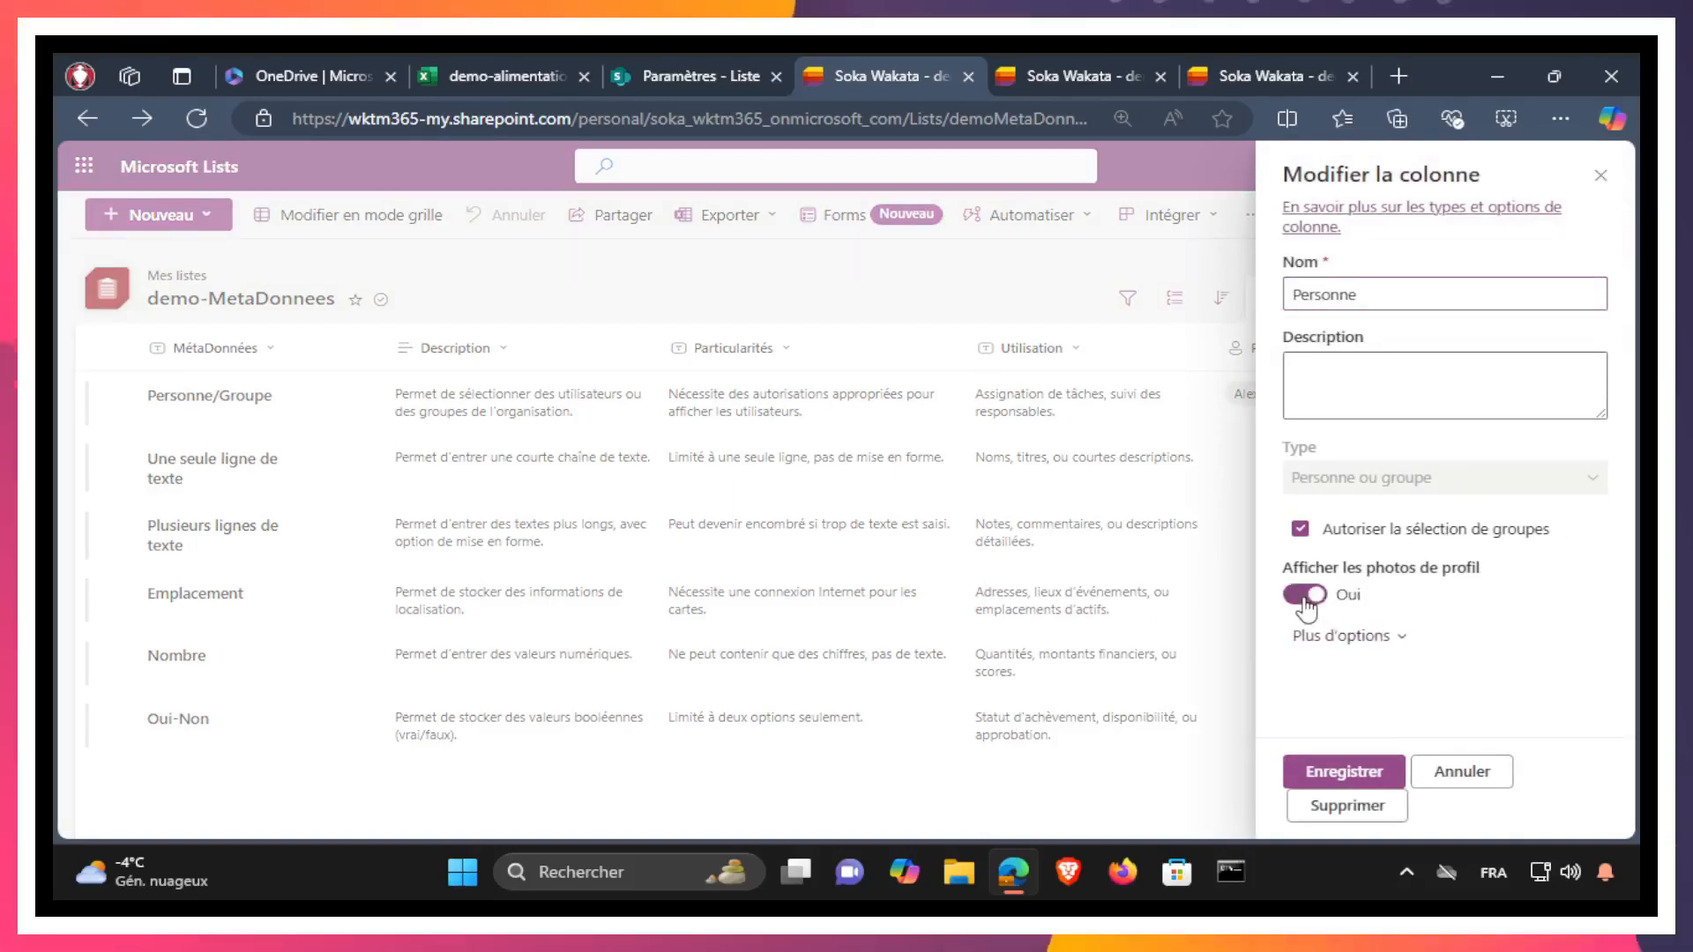
{"action": "left_click", "coordinate": [1343, 772]}
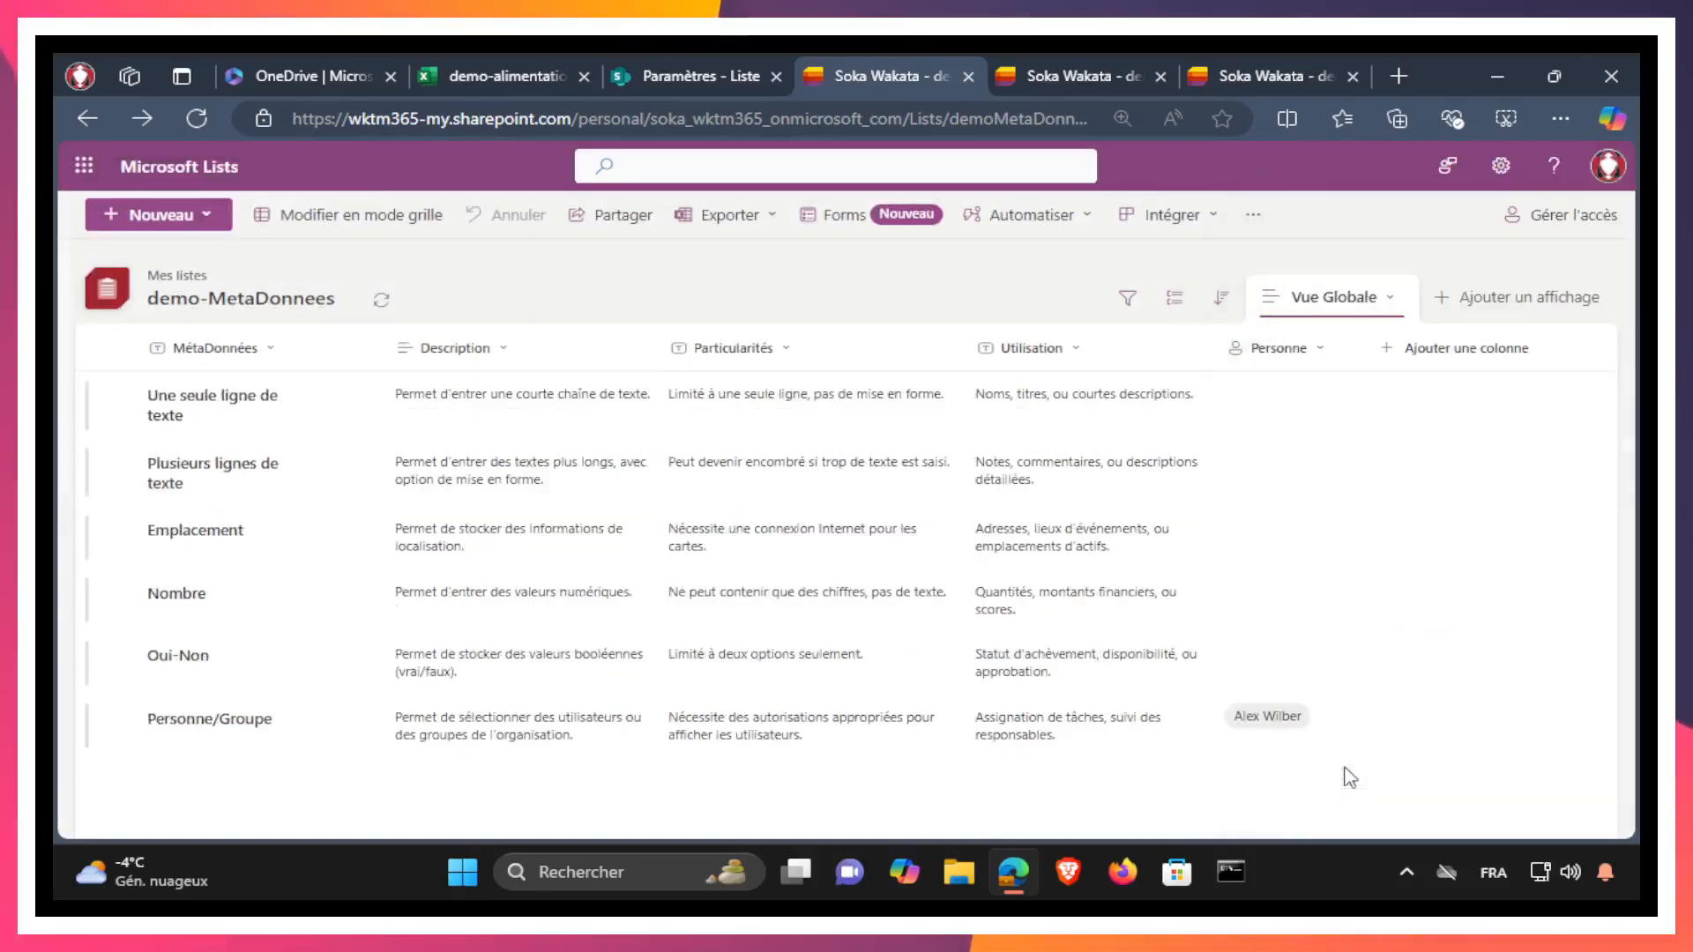
{"action": "left_click", "coordinate": [196, 118]}
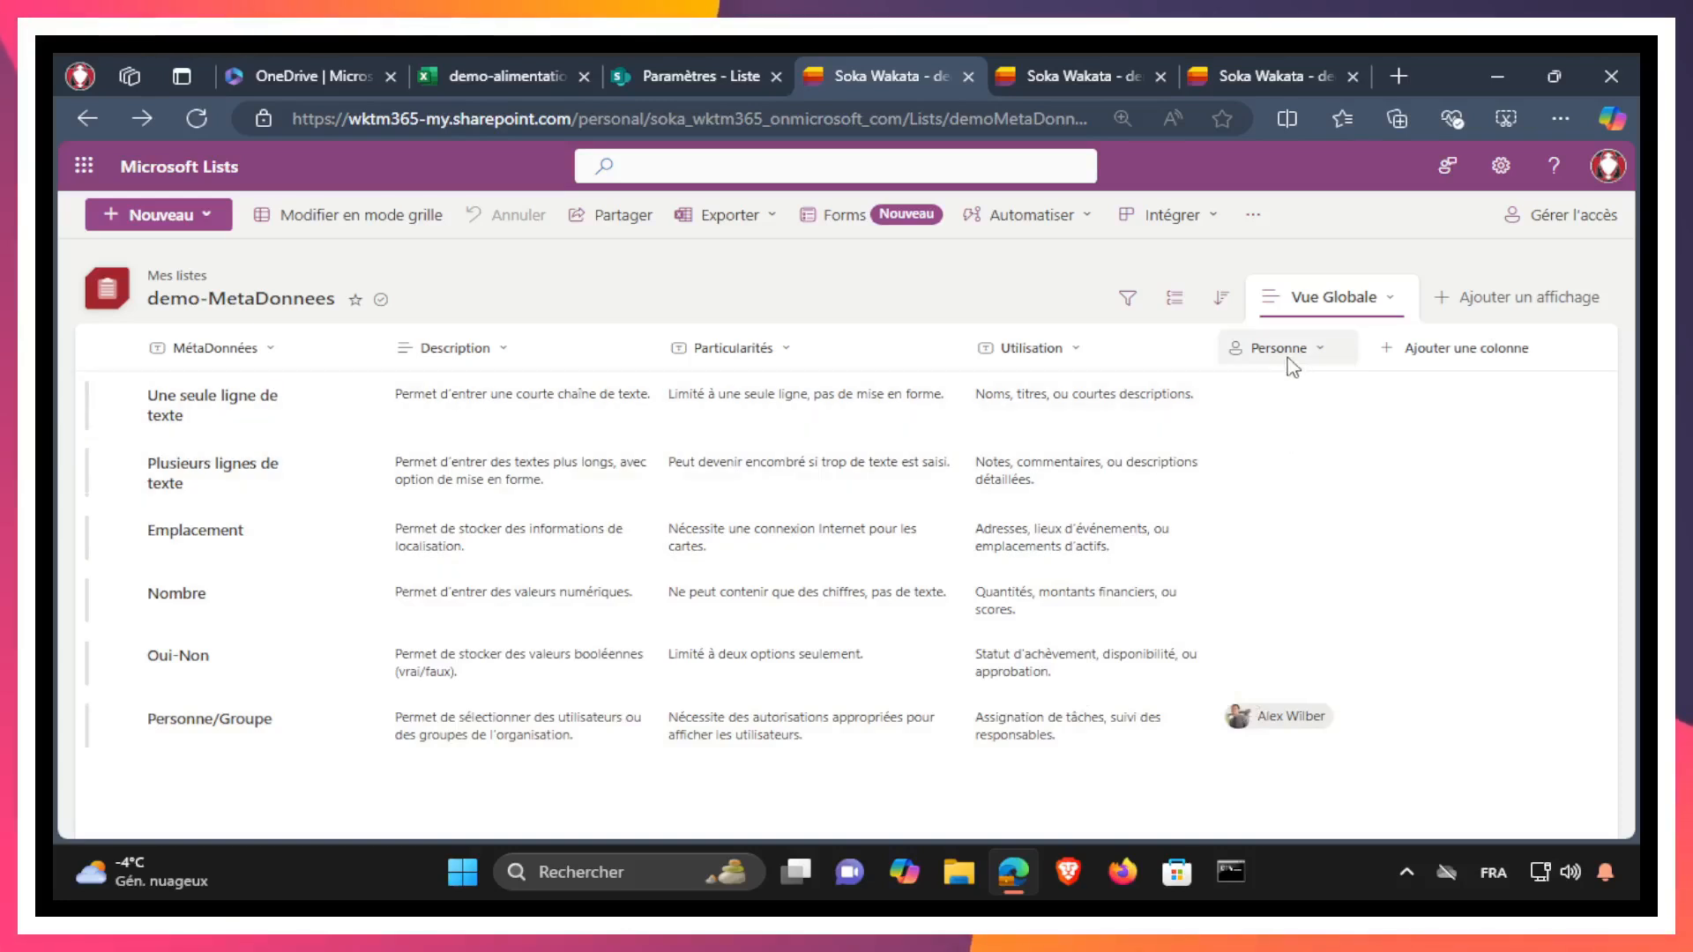
Step: Allow multiple selections in the Personne column and save the column settings
{"action": "left_click", "coordinate": [1320, 349]}
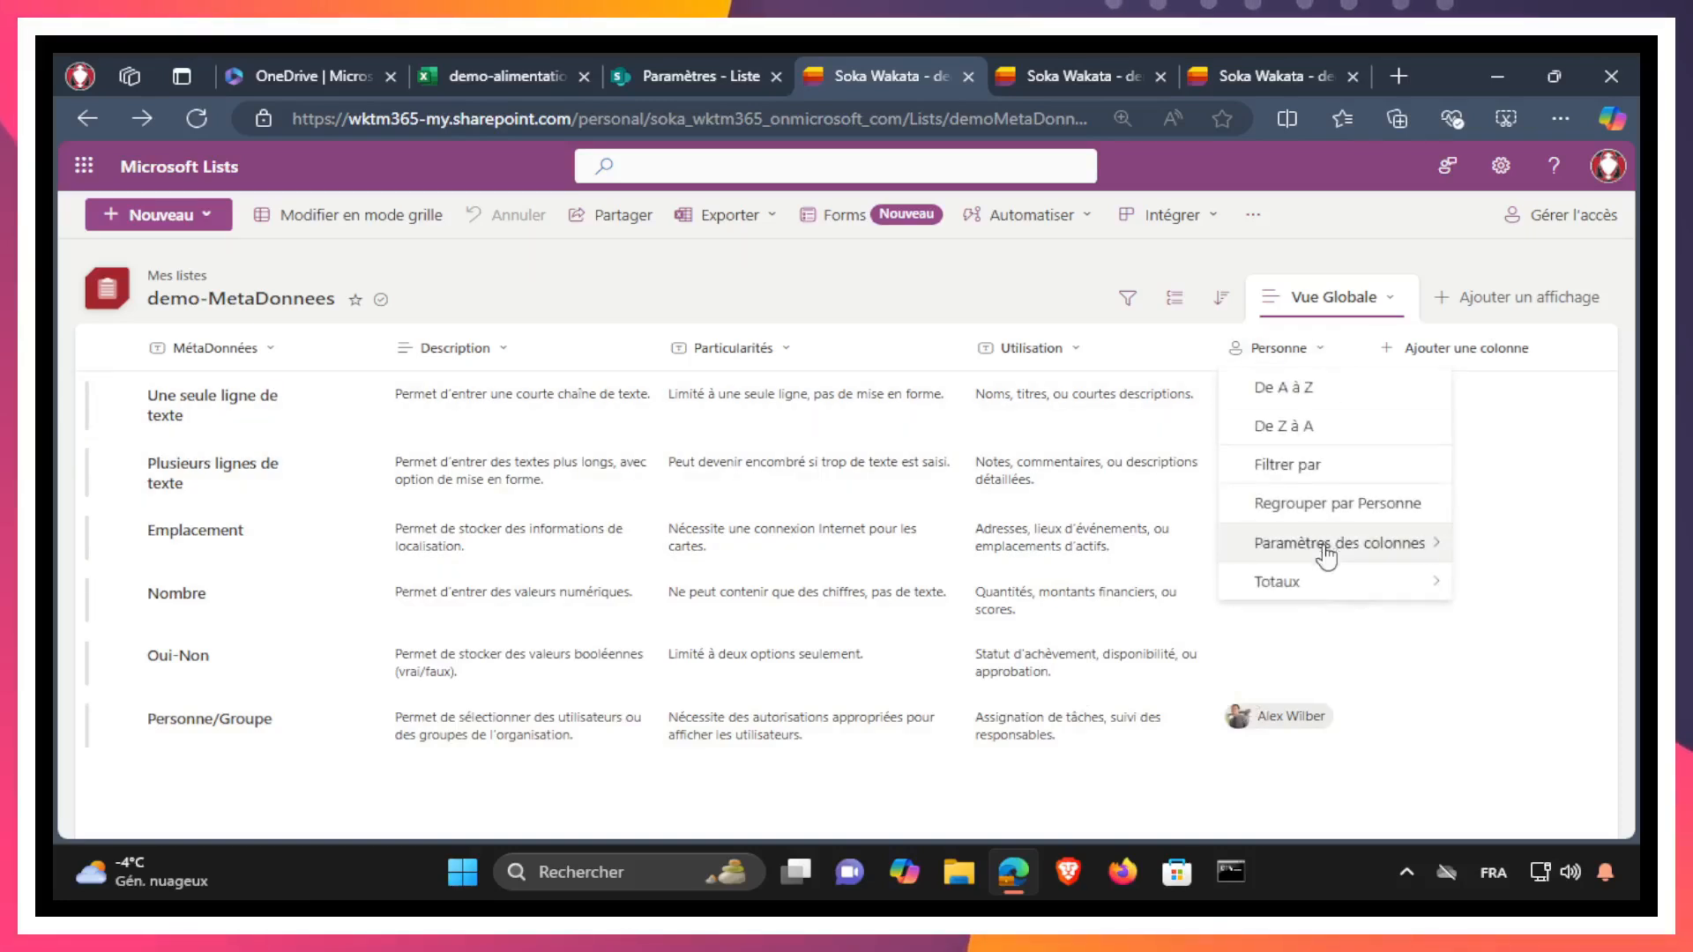
{"action": "mouse_move", "coordinate": [1325, 551]}
{"action": "left_click", "coordinate": [1026, 508]}
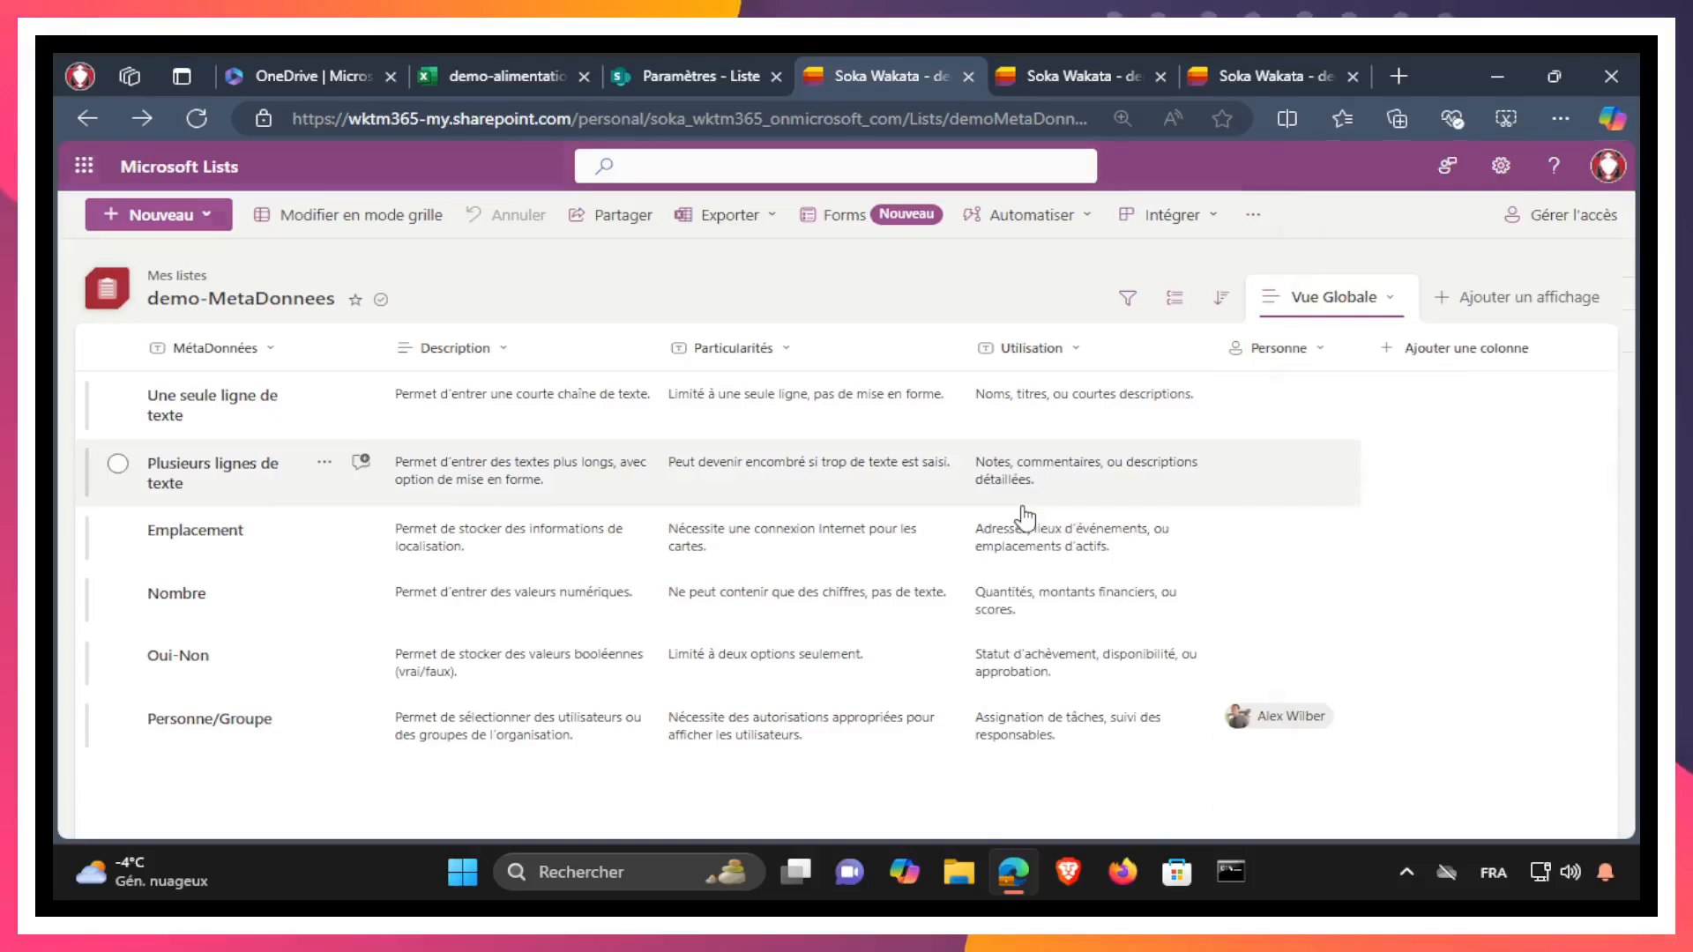
{"action": "left_click", "coordinate": [1372, 638]}
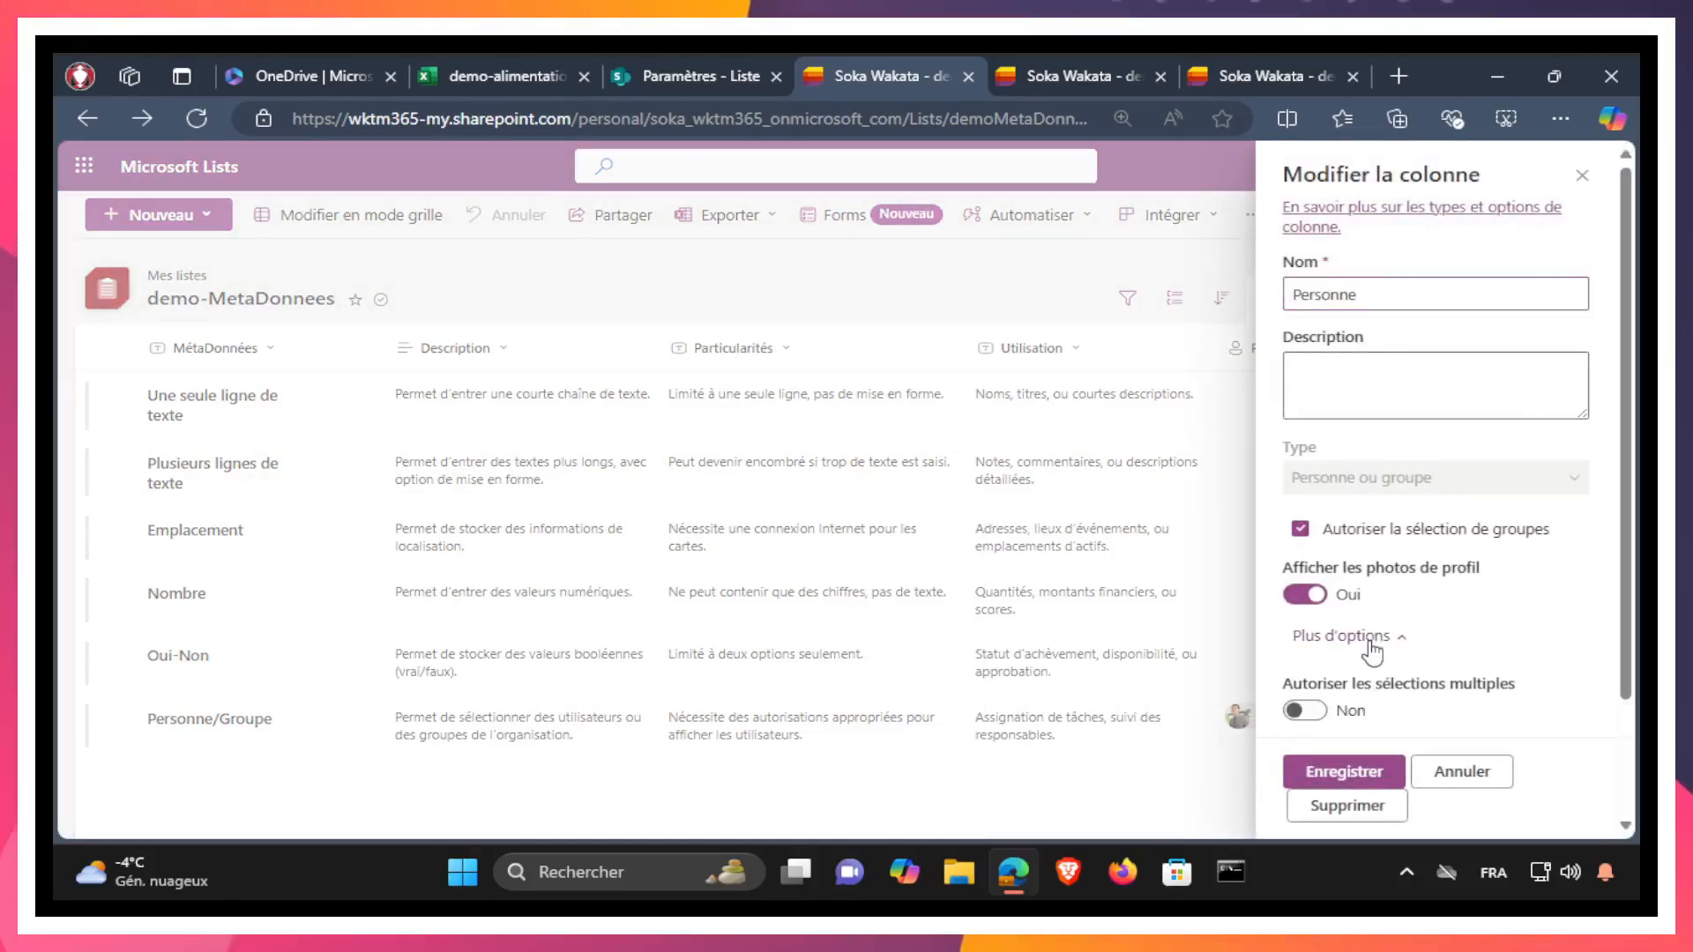
{"action": "scroll", "coordinate": [1375, 653], "scroll_direction": "down", "scroll_amount": 2}
{"action": "left_click", "coordinate": [1311, 565]}
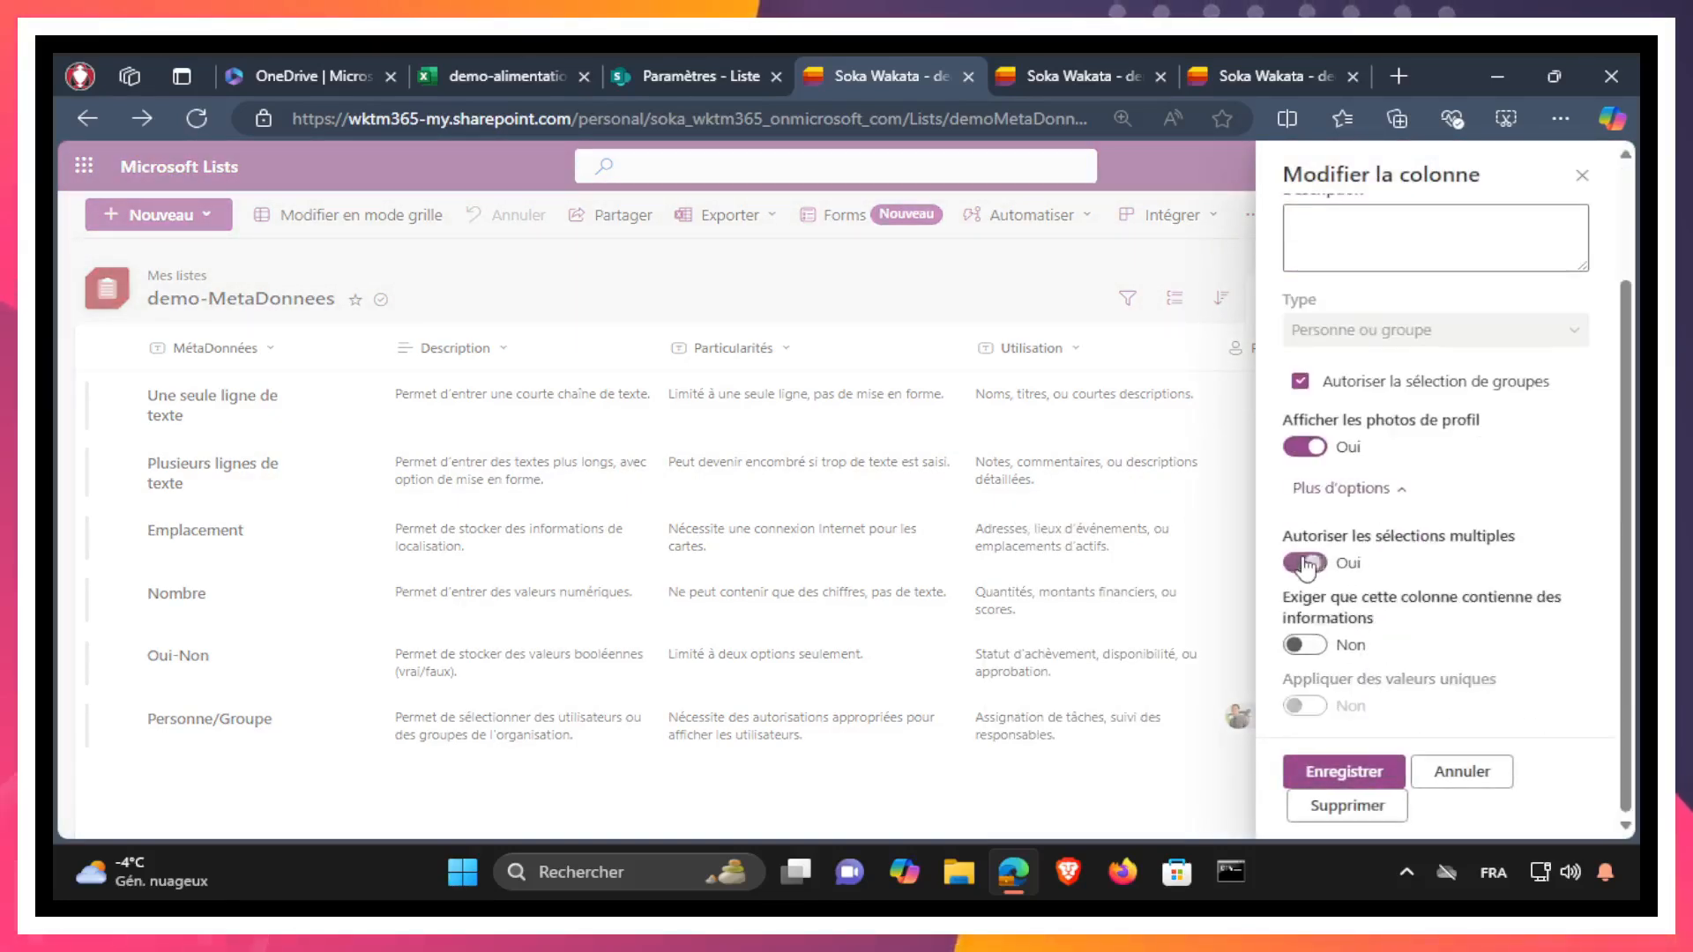
{"action": "left_click", "coordinate": [1369, 773]}
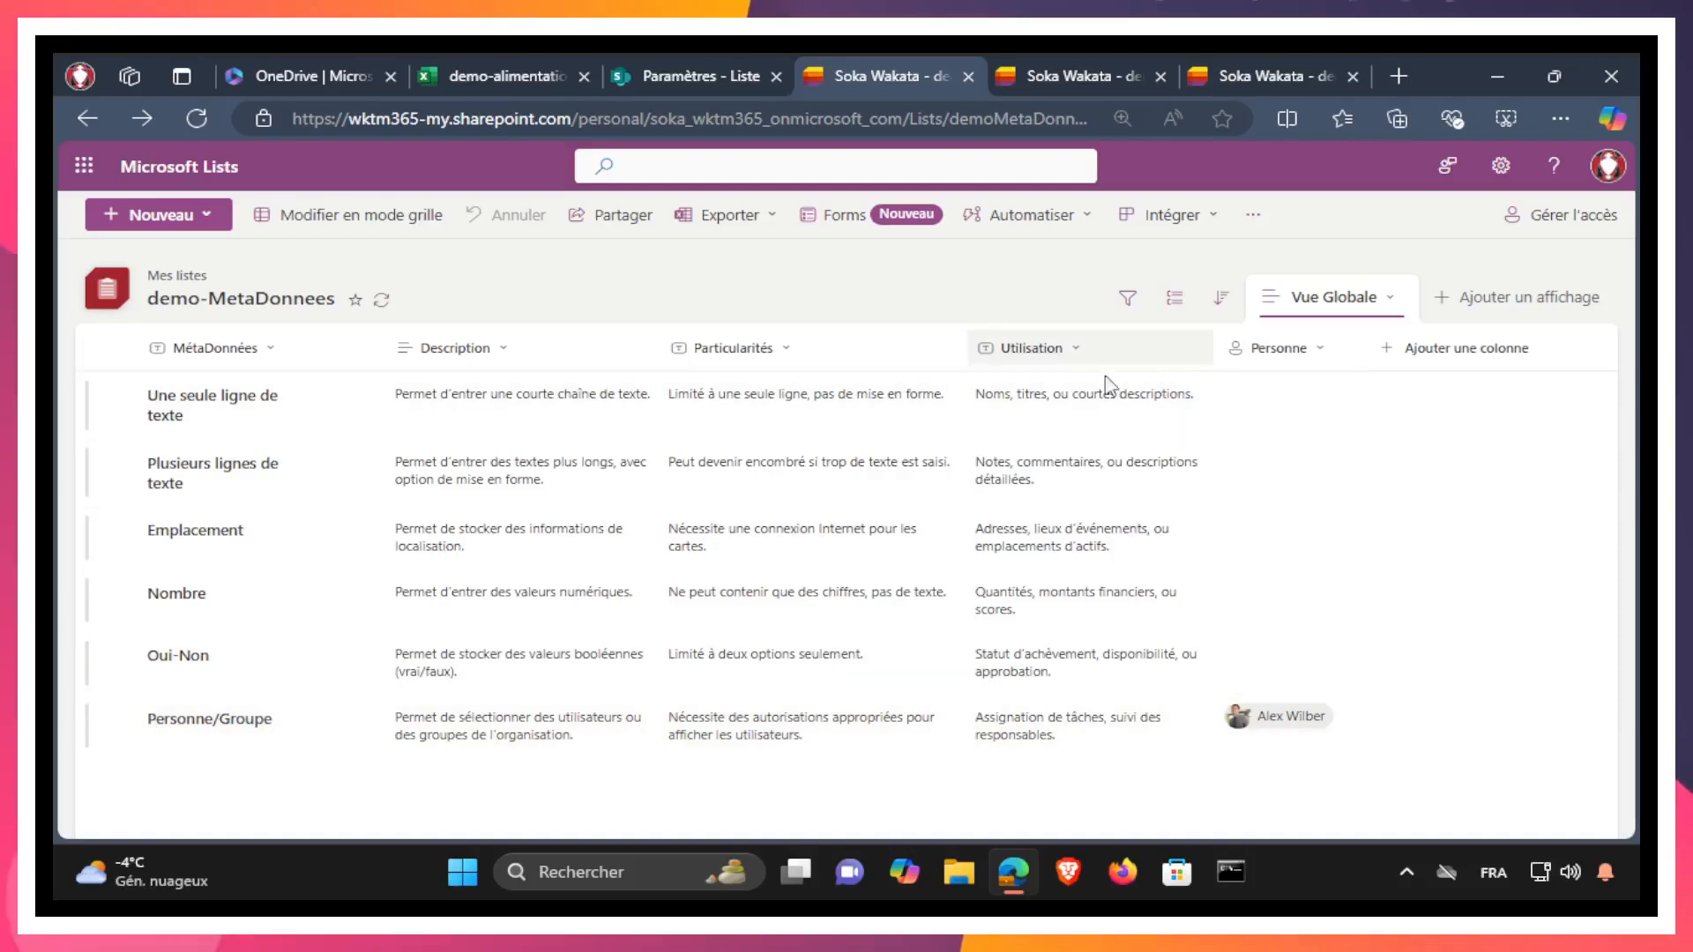
Step: Edit the Personne/Groupe item to add the president and the list owner to its Personne field, and save it
{"action": "left_click", "coordinate": [117, 719]}
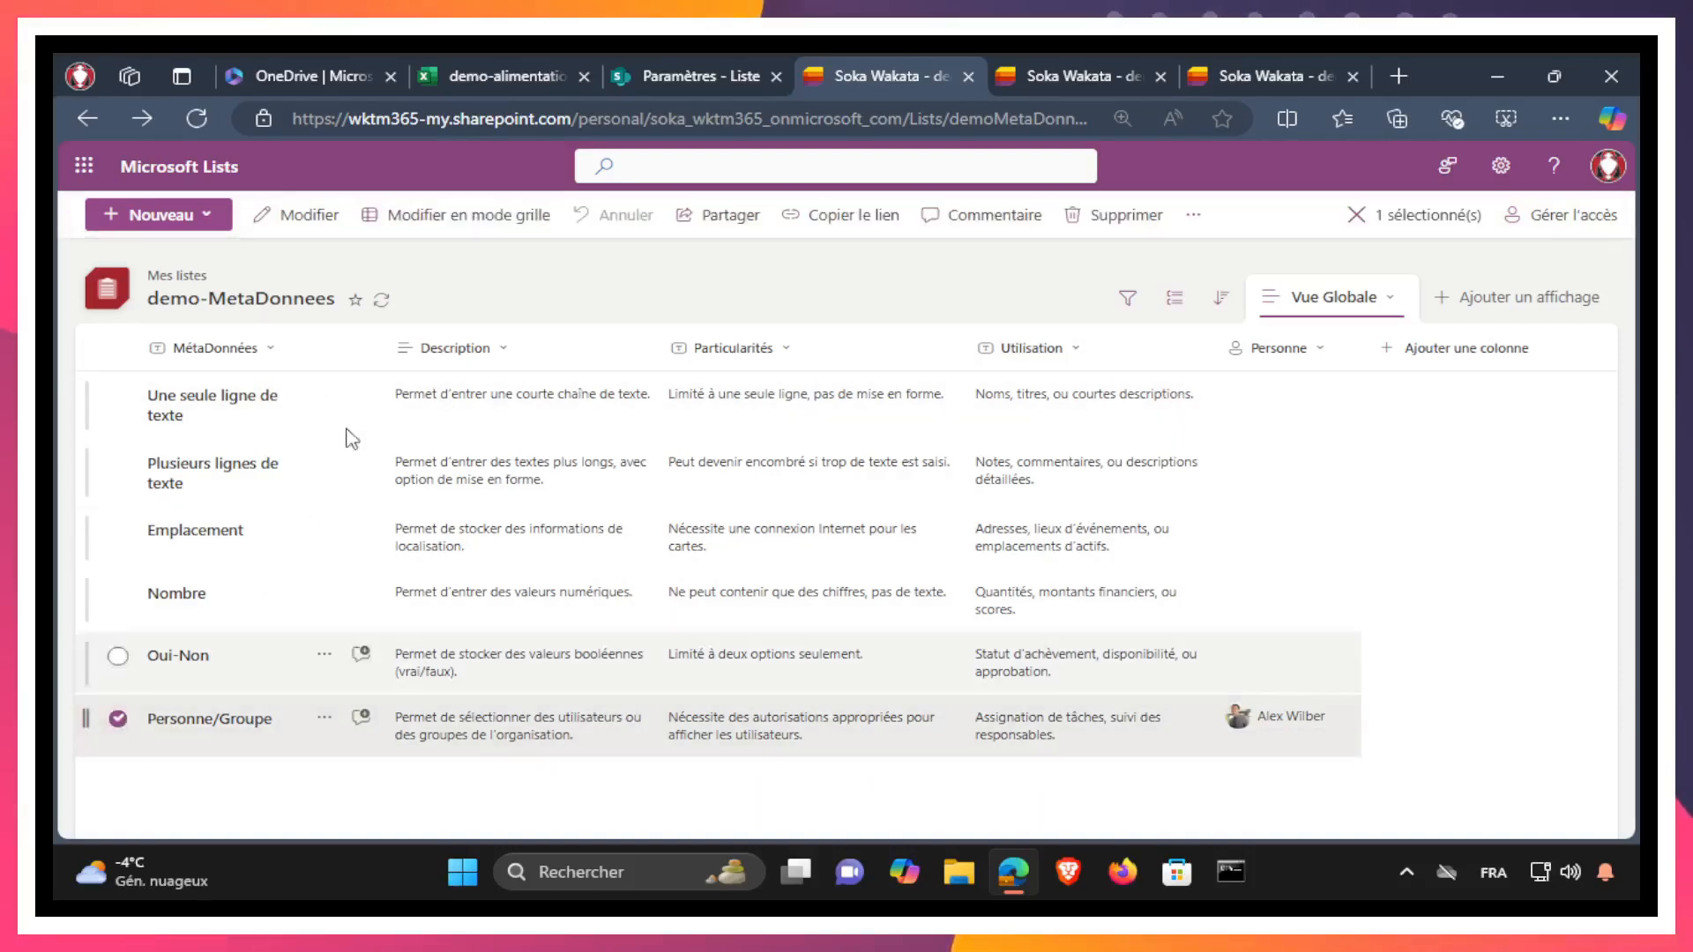
{"action": "left_click", "coordinate": [319, 222]}
{"action": "scroll", "coordinate": [579, 405], "scroll_direction": "down", "scroll_amount": 5}
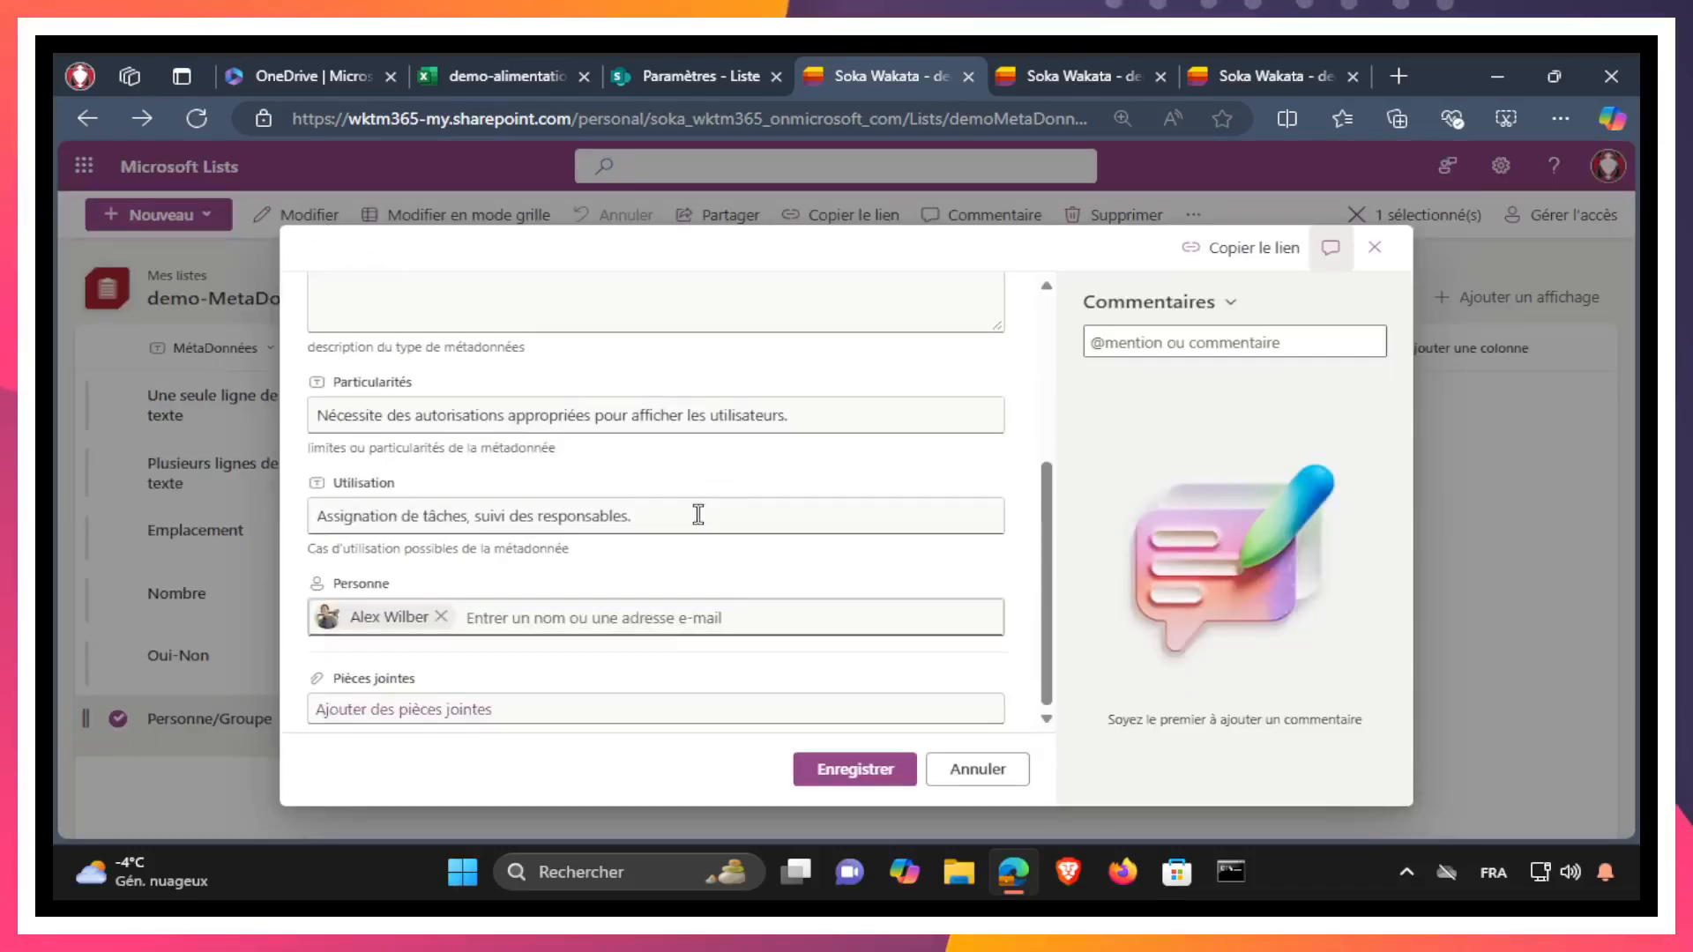
{"action": "left_click", "coordinate": [509, 620]}
{"action": "type", "text": "Pa"}
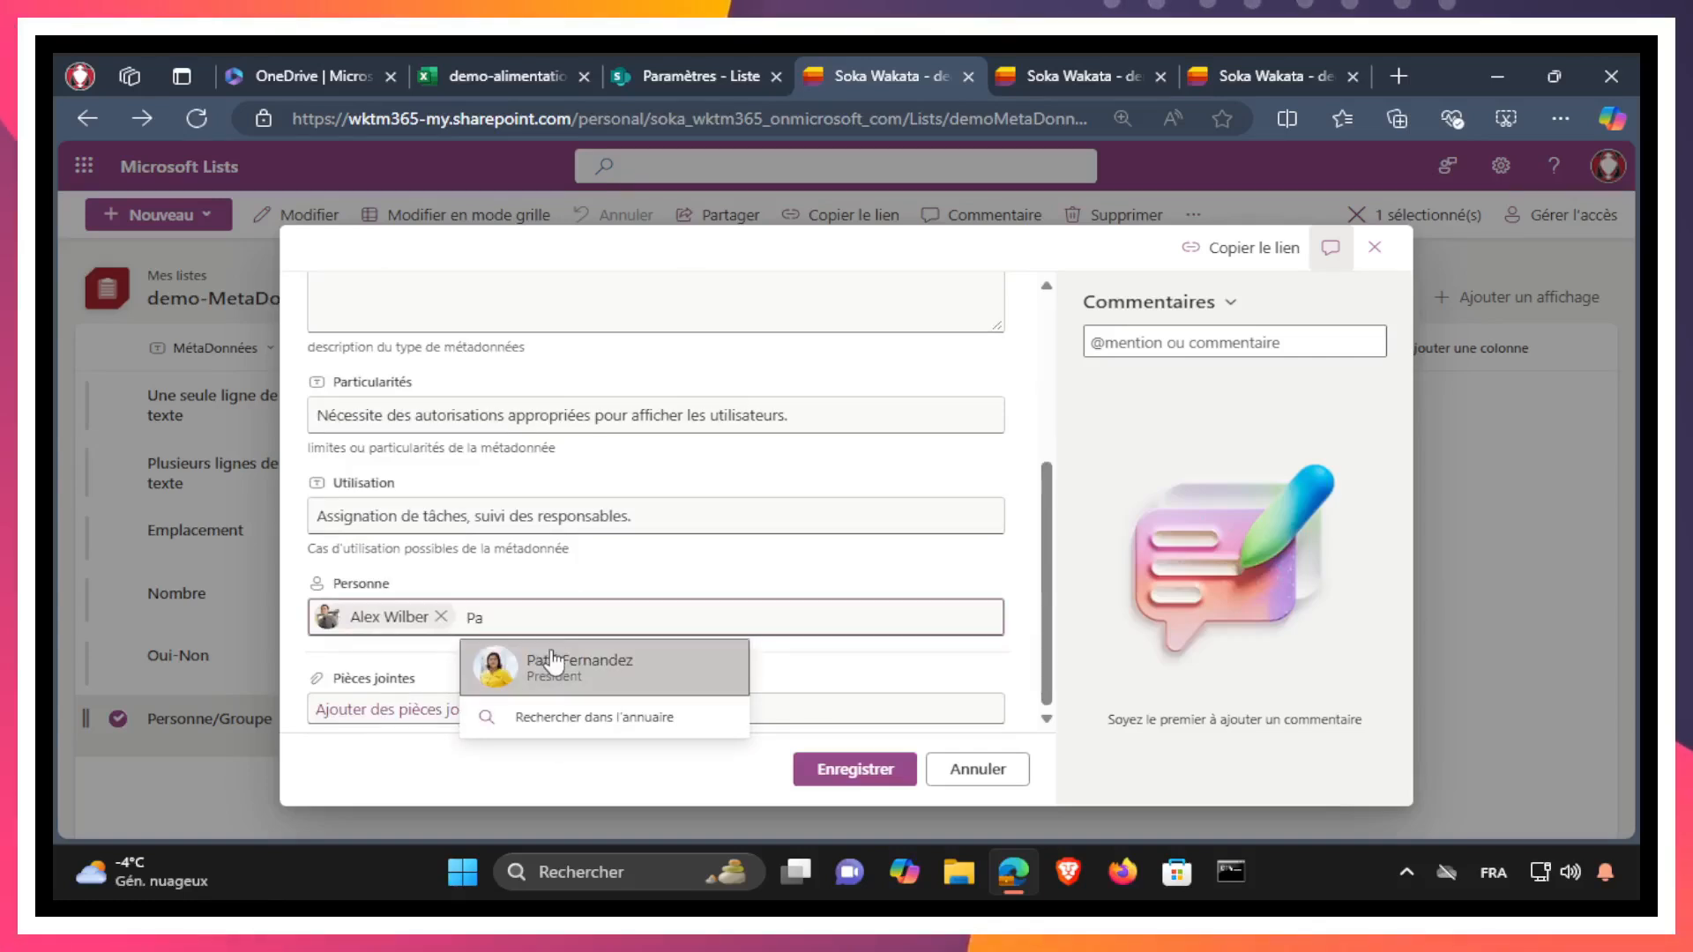
{"action": "left_click", "coordinate": [553, 661]}
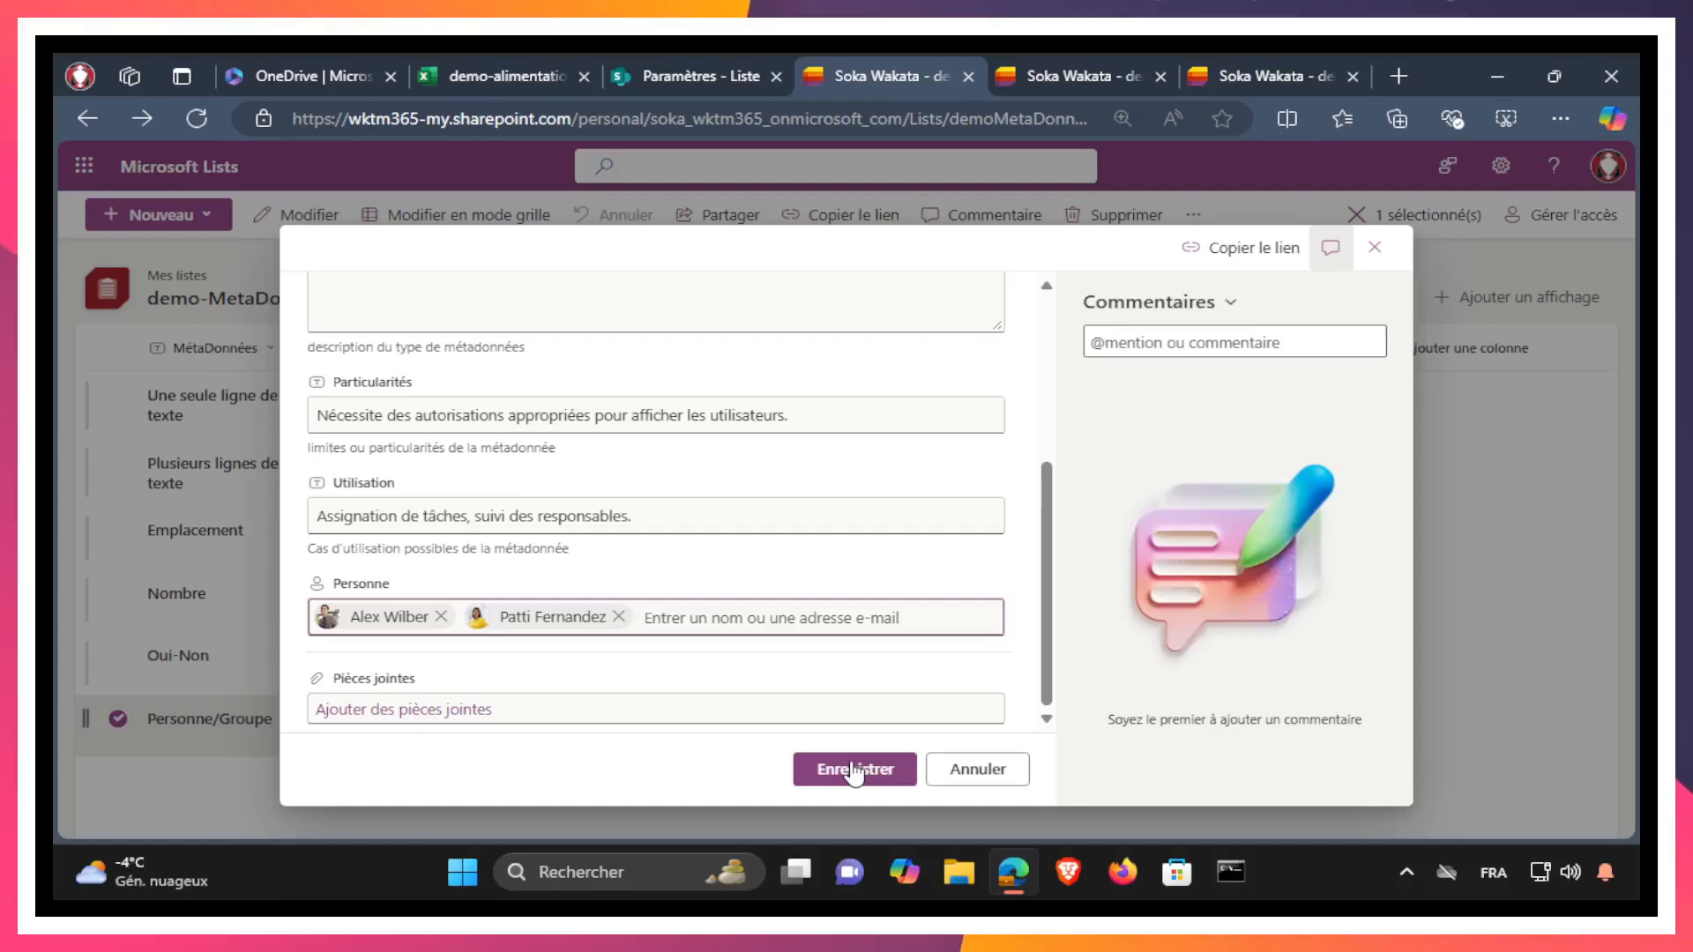
{"action": "type", "text": "soka"}
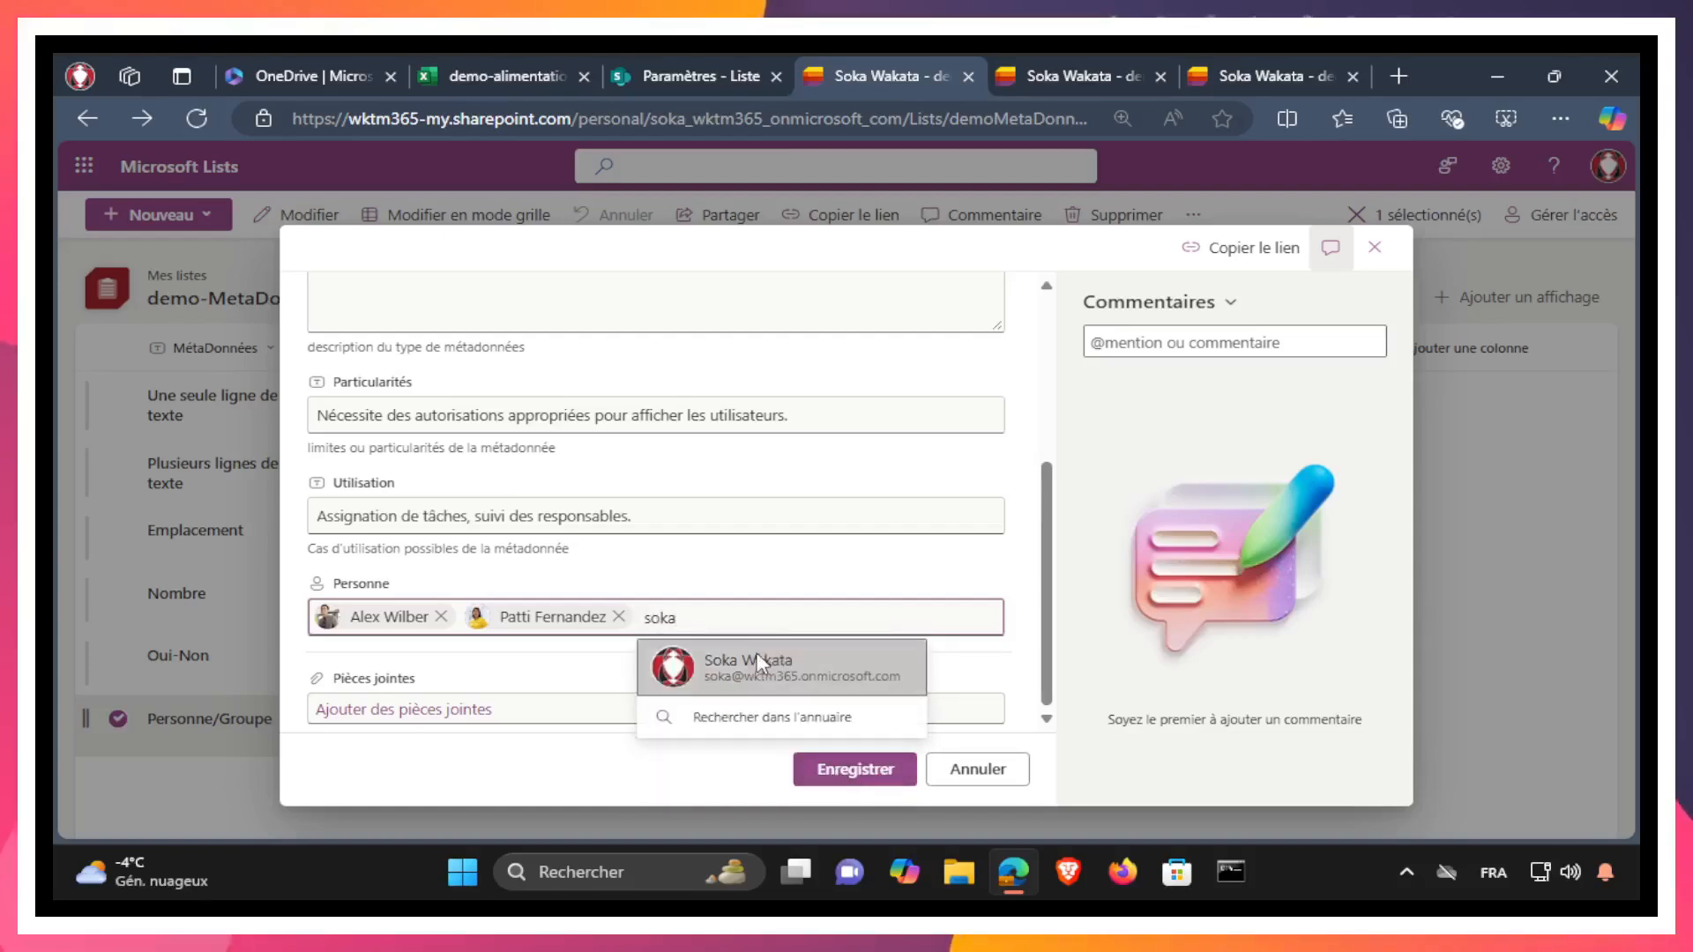
{"action": "left_click", "coordinate": [757, 663]}
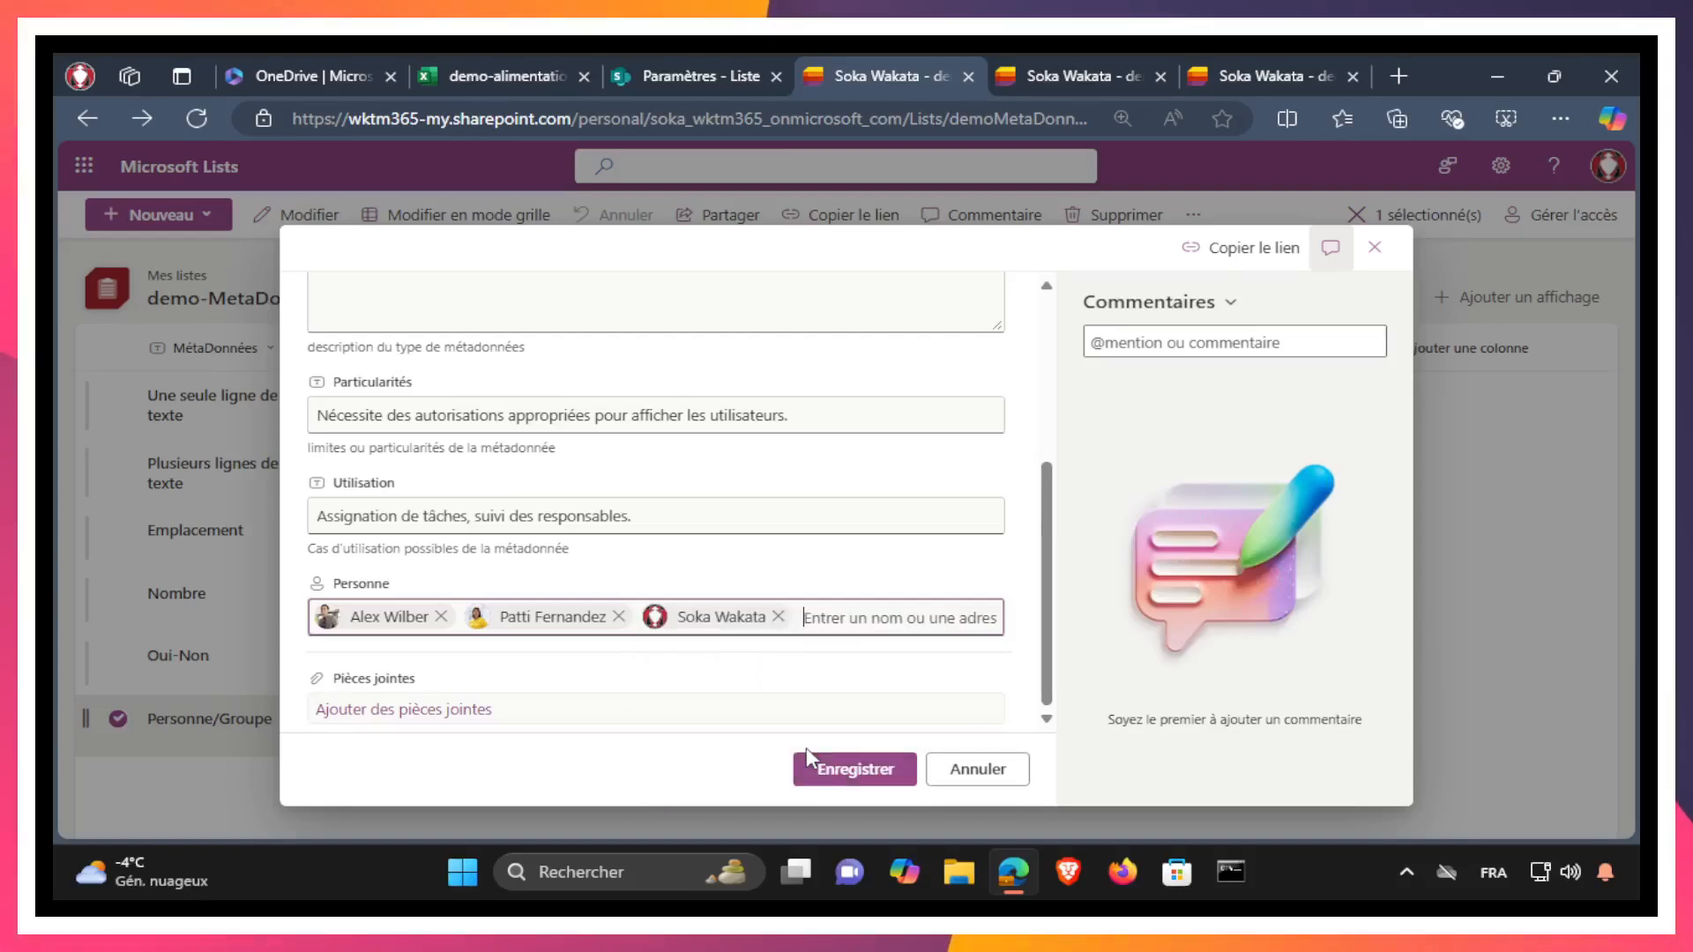
{"action": "left_click", "coordinate": [820, 770]}
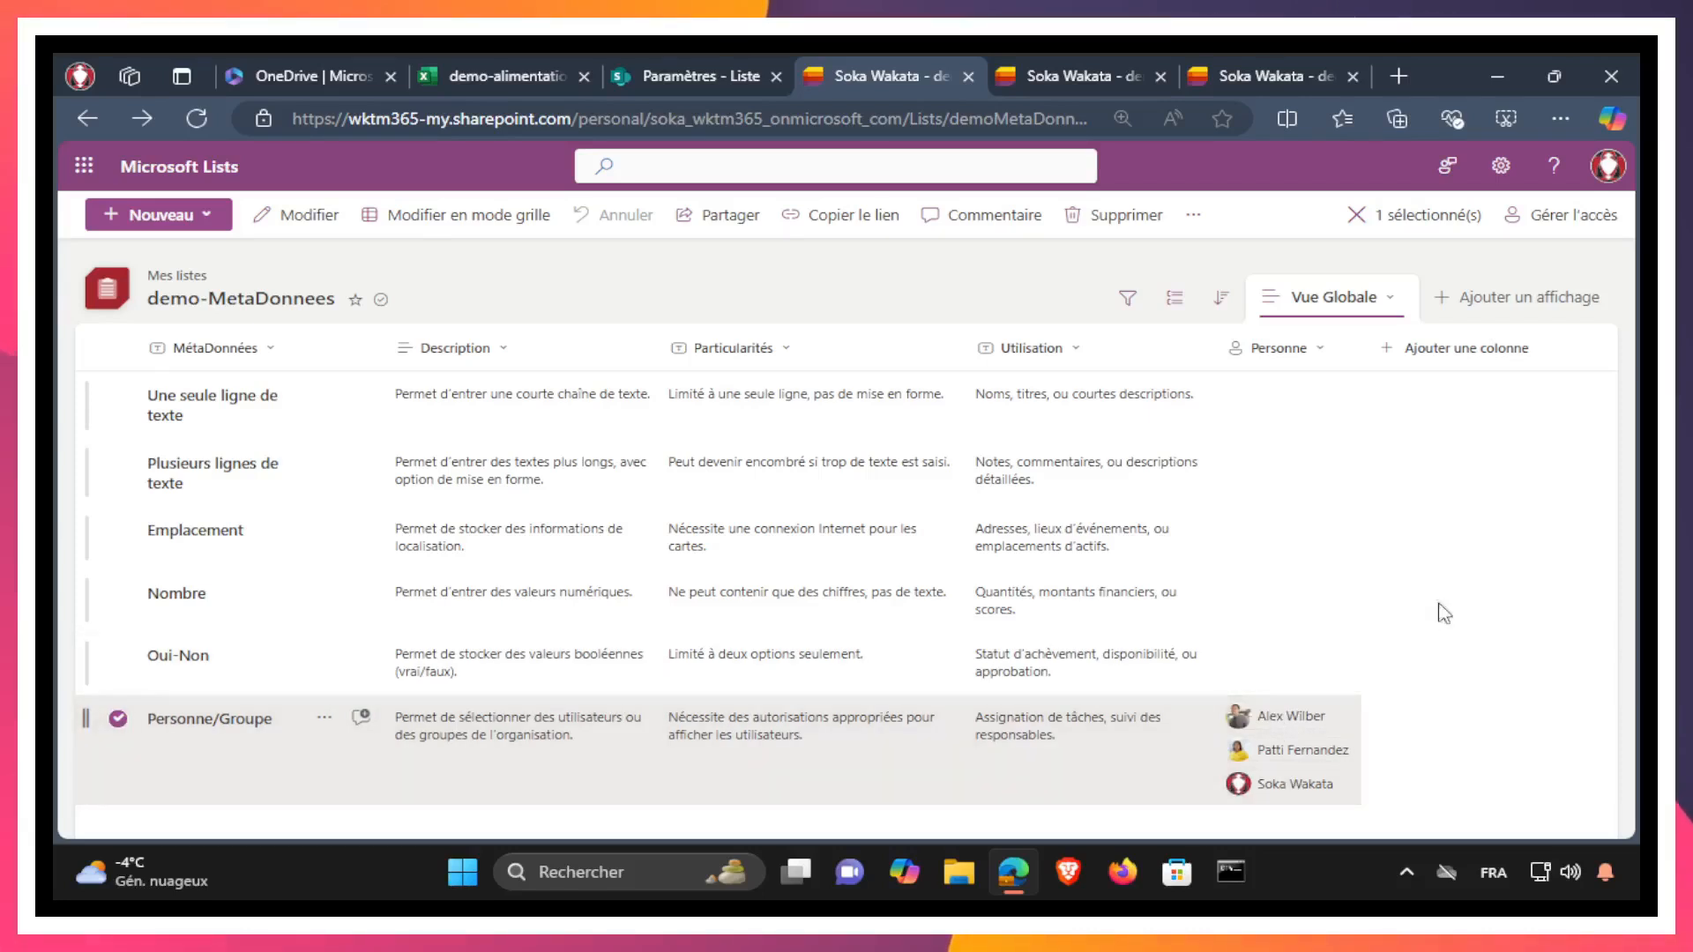
Step: Clear the item selection and view the marketing assistant's profile card from the Personne/Groupe row
{"action": "key", "text": "Escape"}
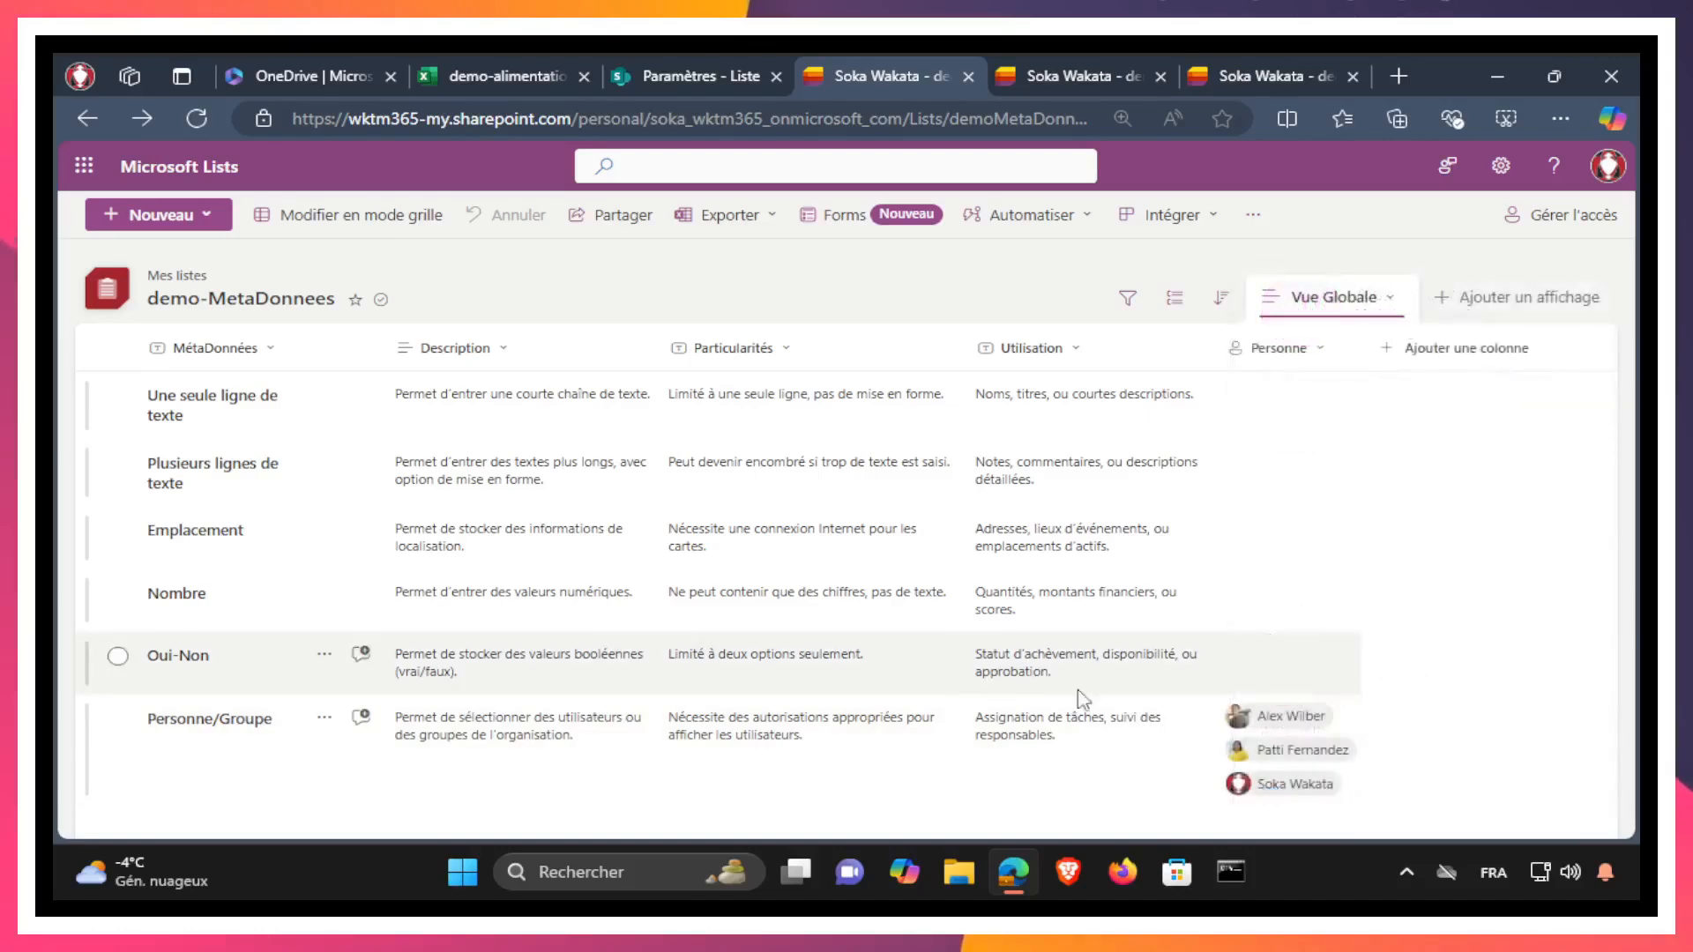
{"action": "mouse_move", "coordinate": [1285, 715]}
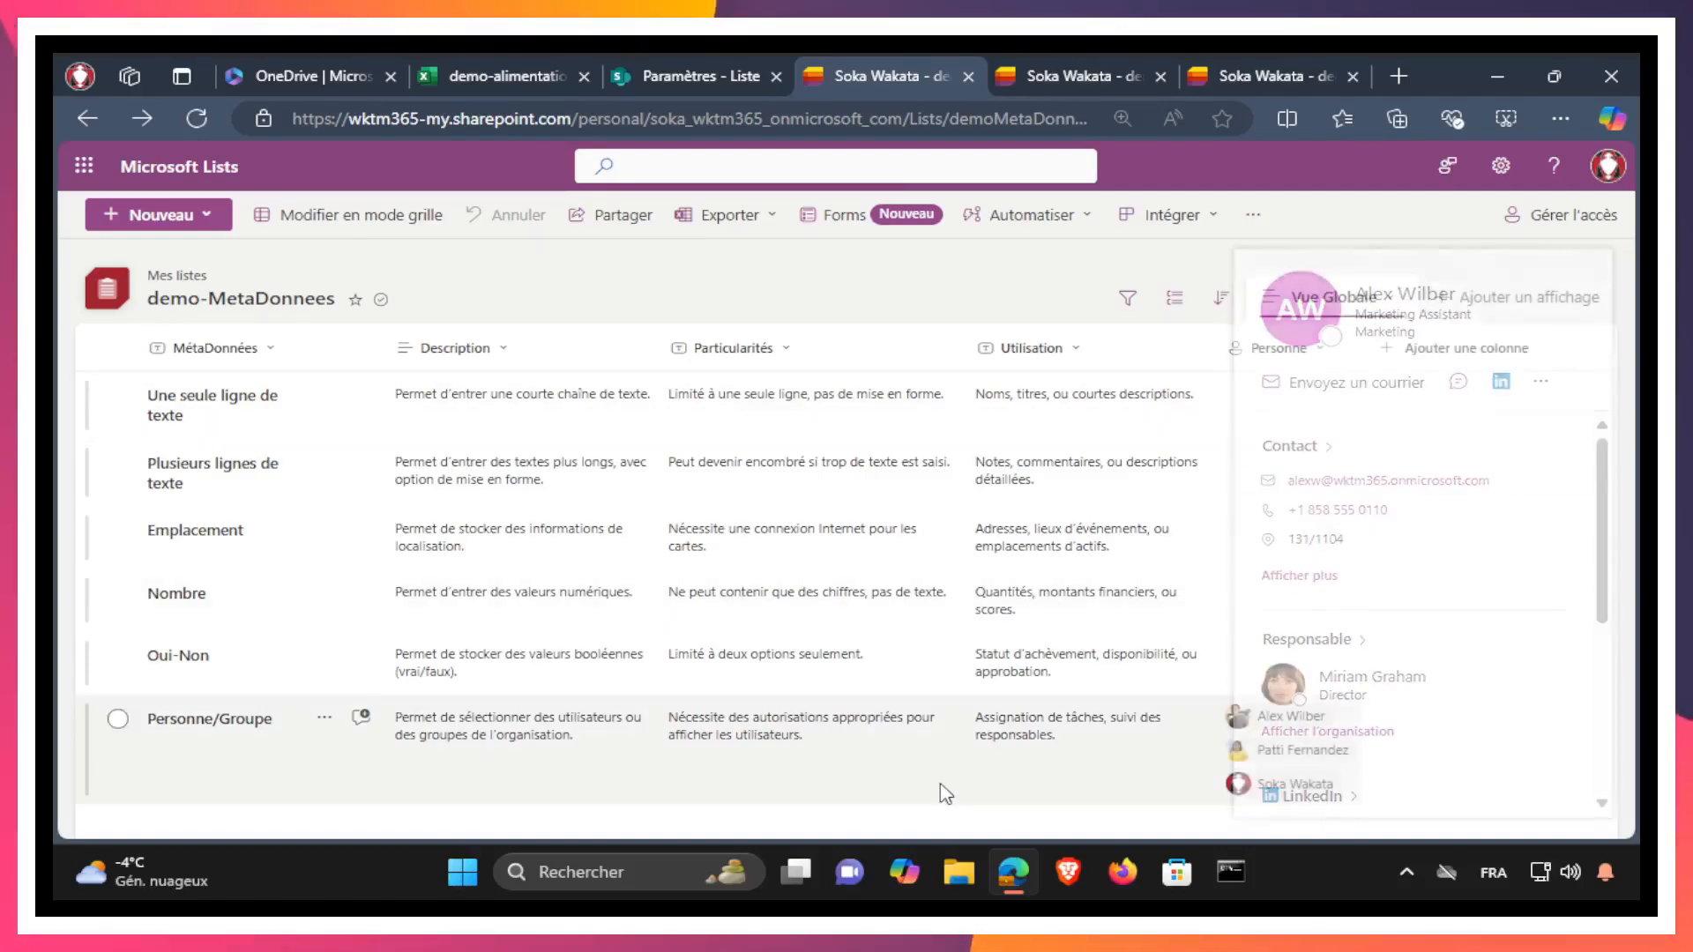
{"action": "left_click", "coordinate": [998, 794]}
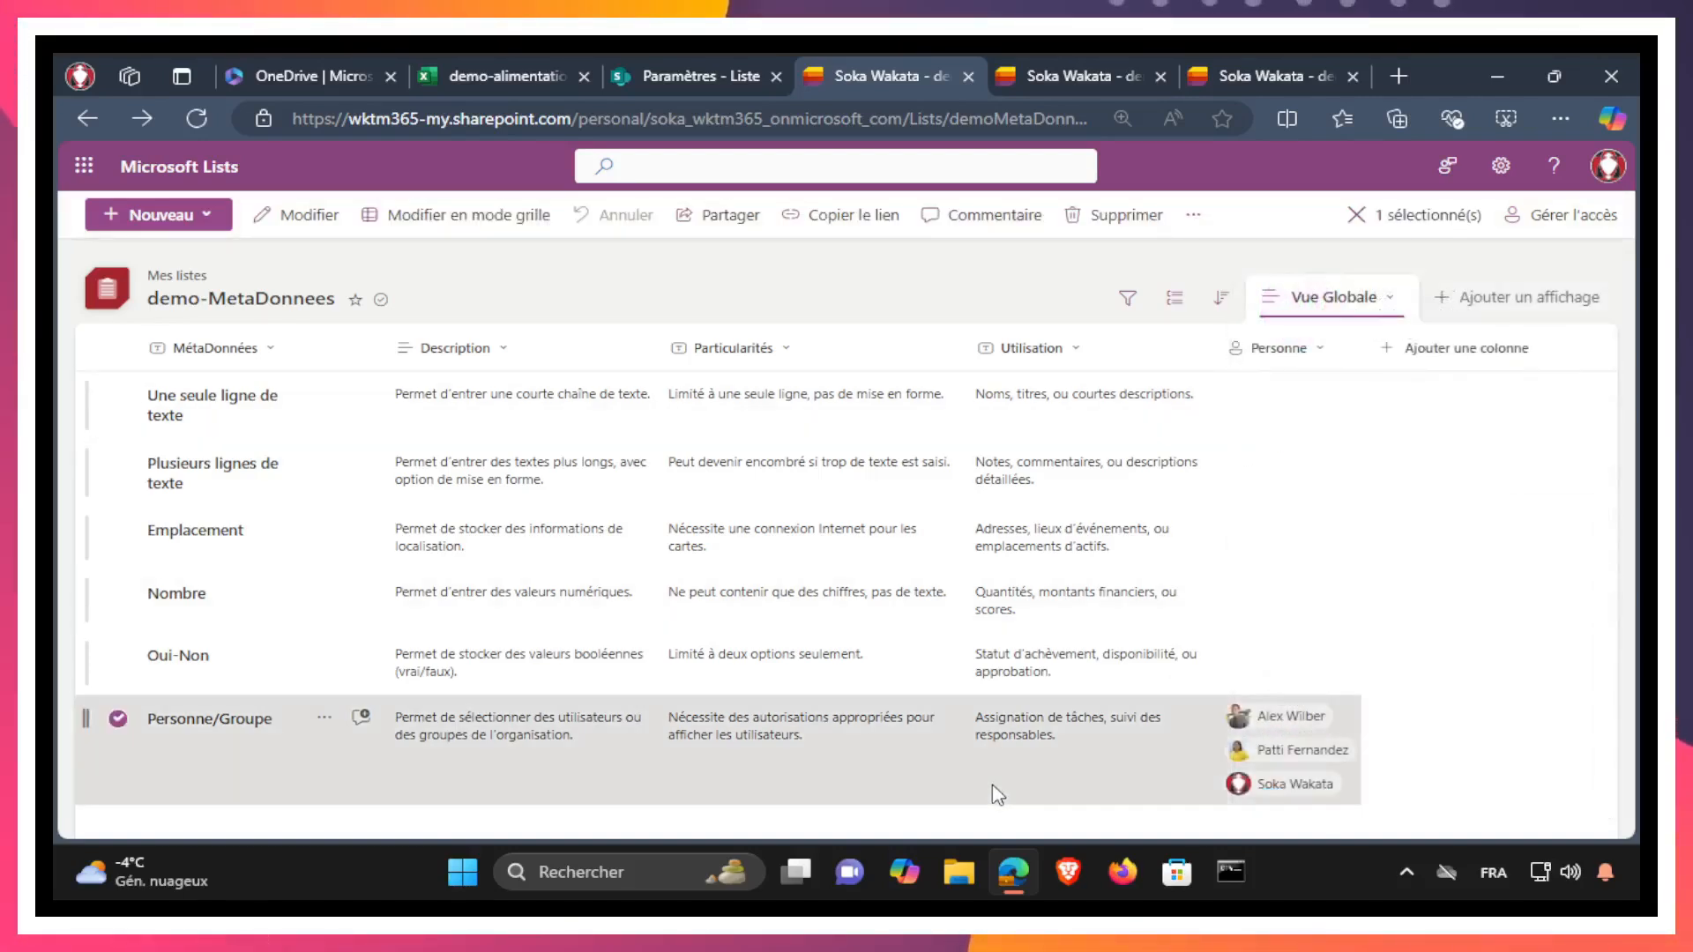